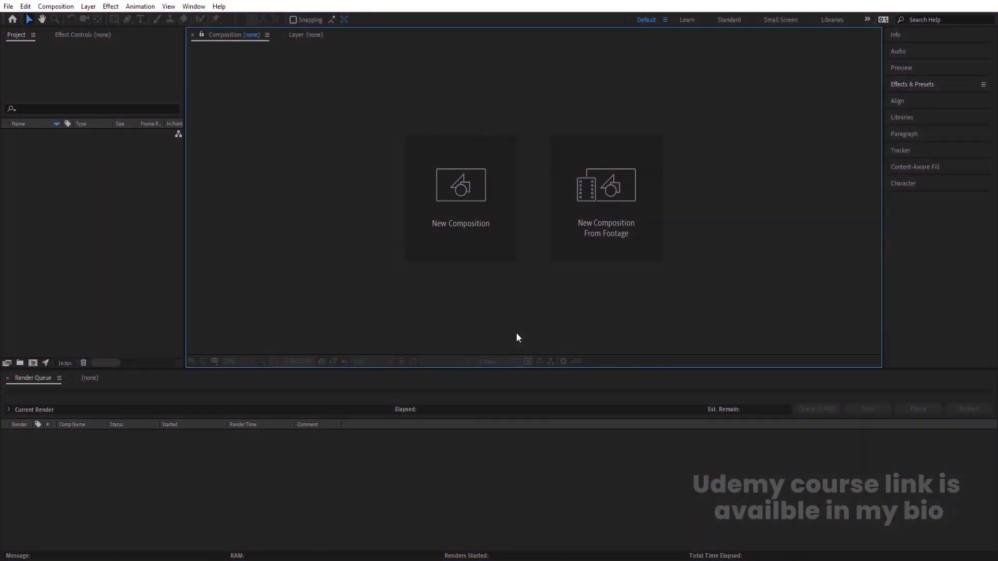
# - Create a 1920 x 1080 composition named Main Animation at 30 fps, with a 15-second duration and a black (000000) background
pyautogui.click(469, 221)
pyautogui.write('Main Animation')
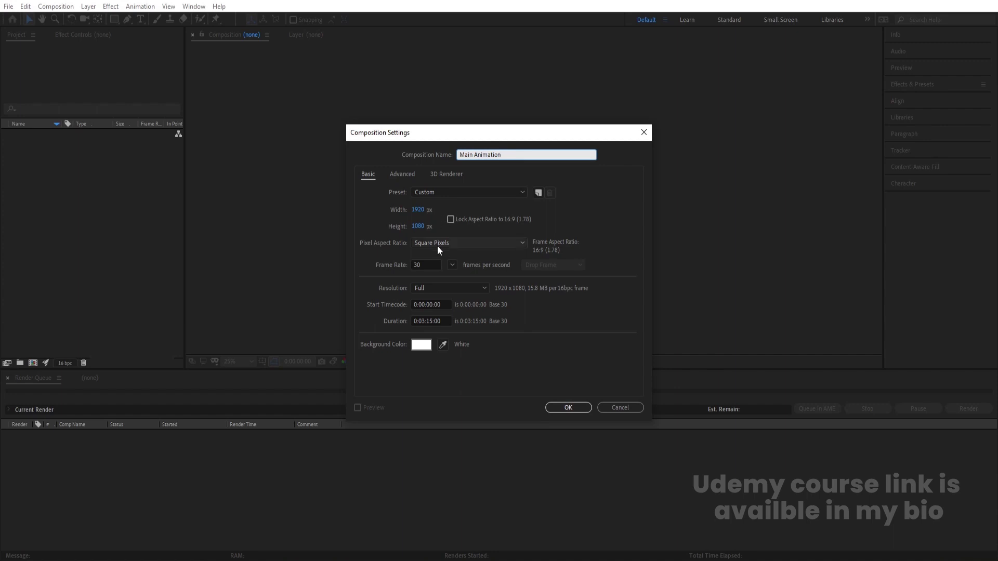
pyautogui.click(427, 321)
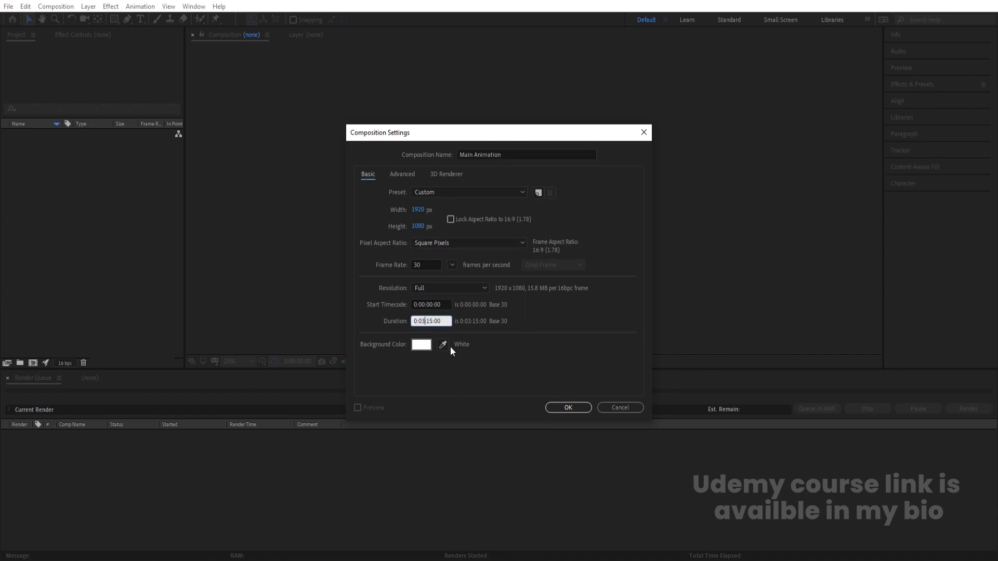
pyautogui.click(423, 348)
pyautogui.click(423, 346)
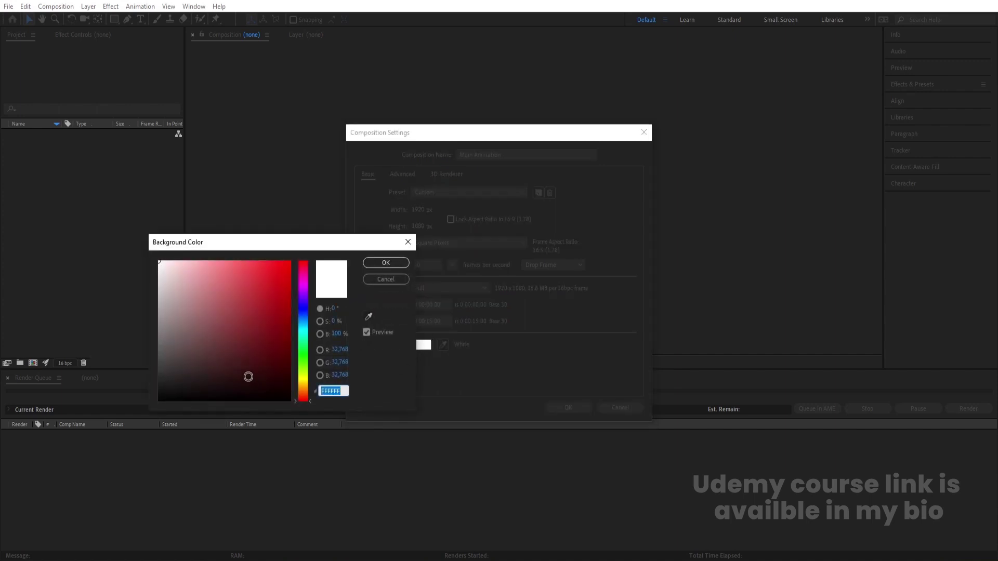
pyautogui.write('000000')
pyautogui.click(384, 264)
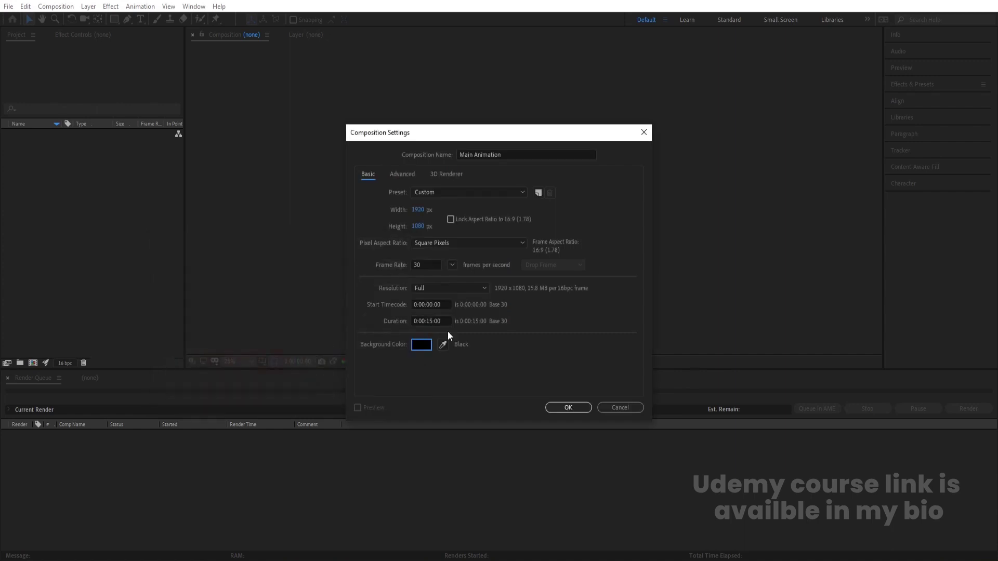
pyautogui.click(569, 408)
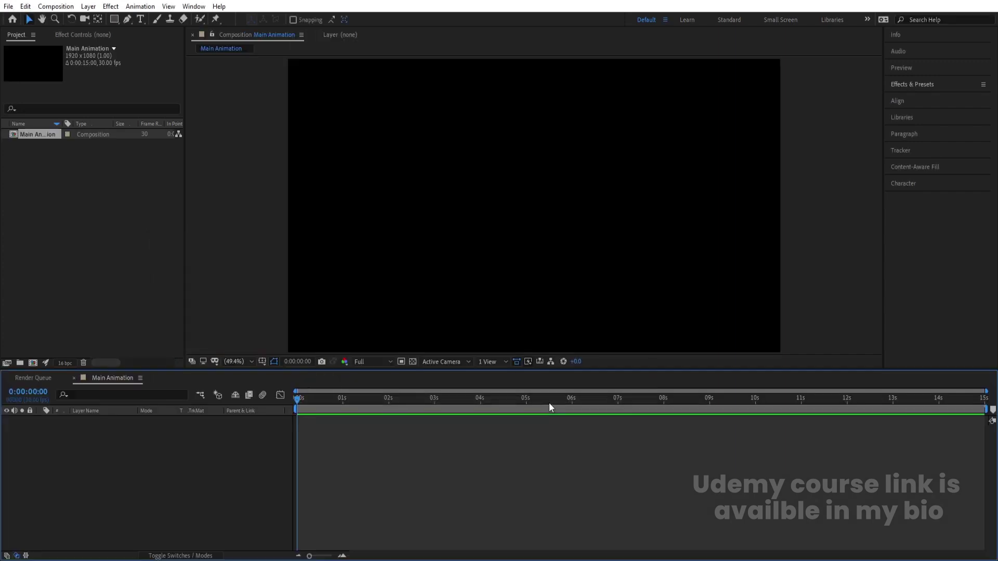
# - Turn on the Title/Action Safe guides and add a black 1920 x 1080 solid named bg
pyautogui.click(261, 362)
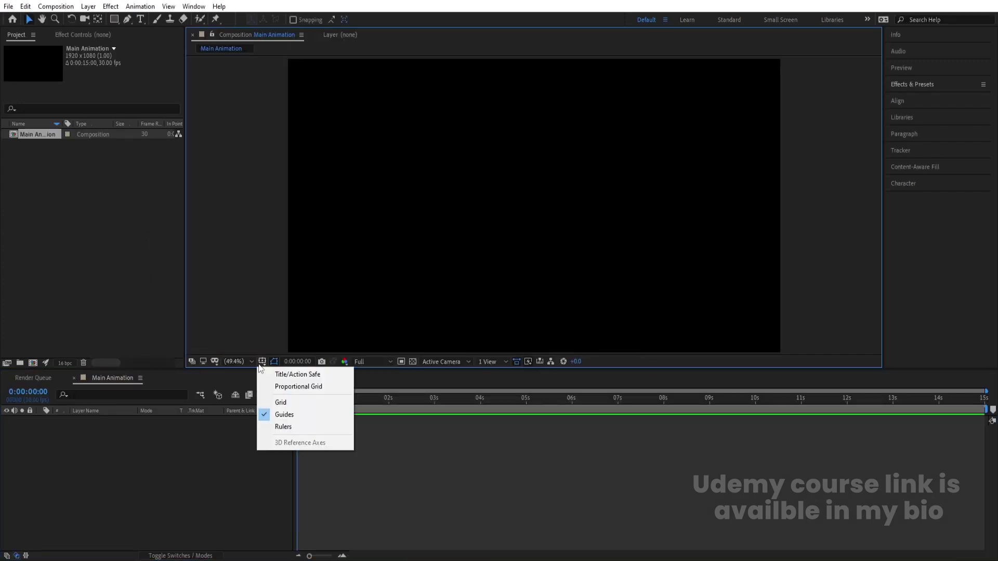
pyautogui.click(294, 376)
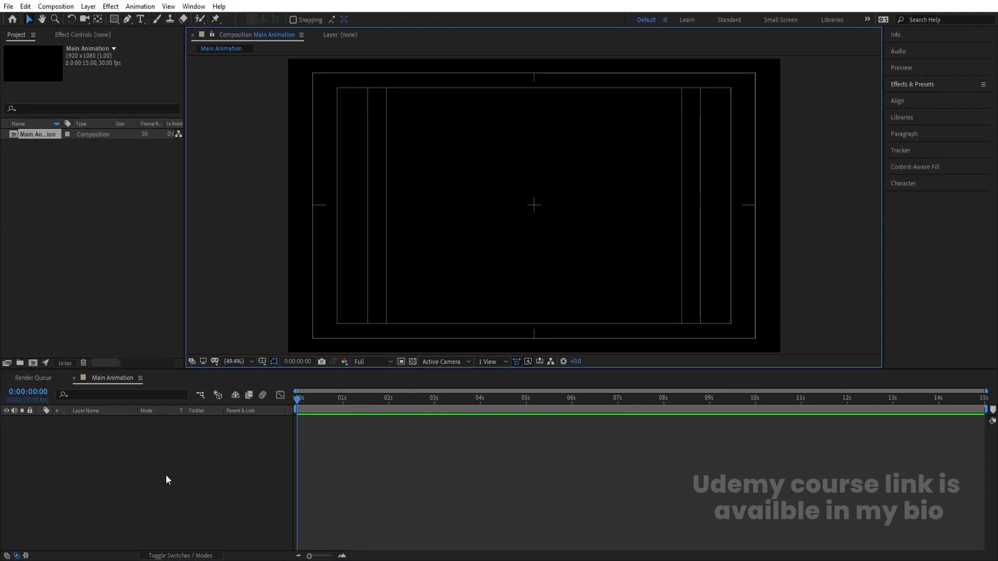
pyautogui.hotkey('ctrl', 'y')
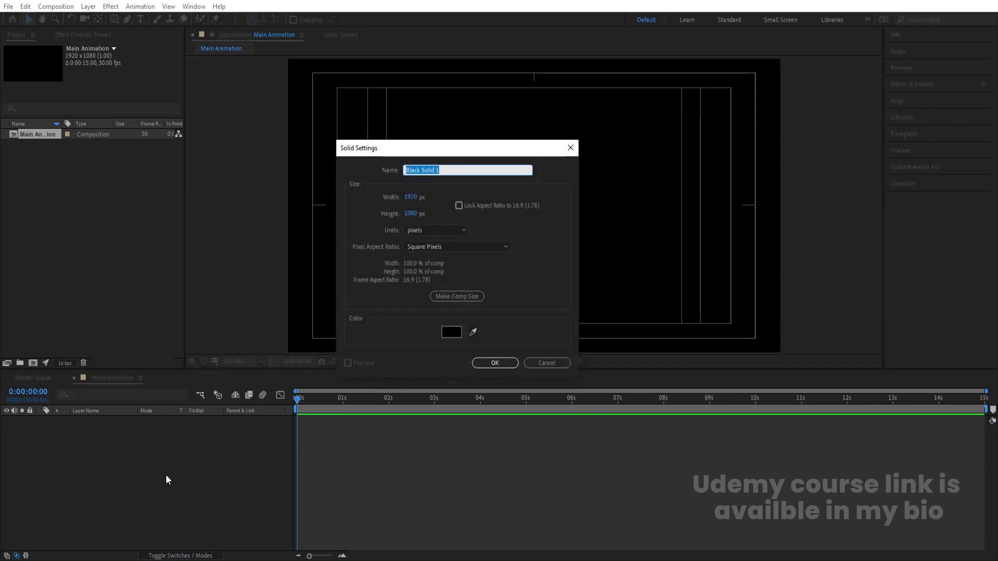
pyautogui.write('bg')
pyautogui.press('Return')
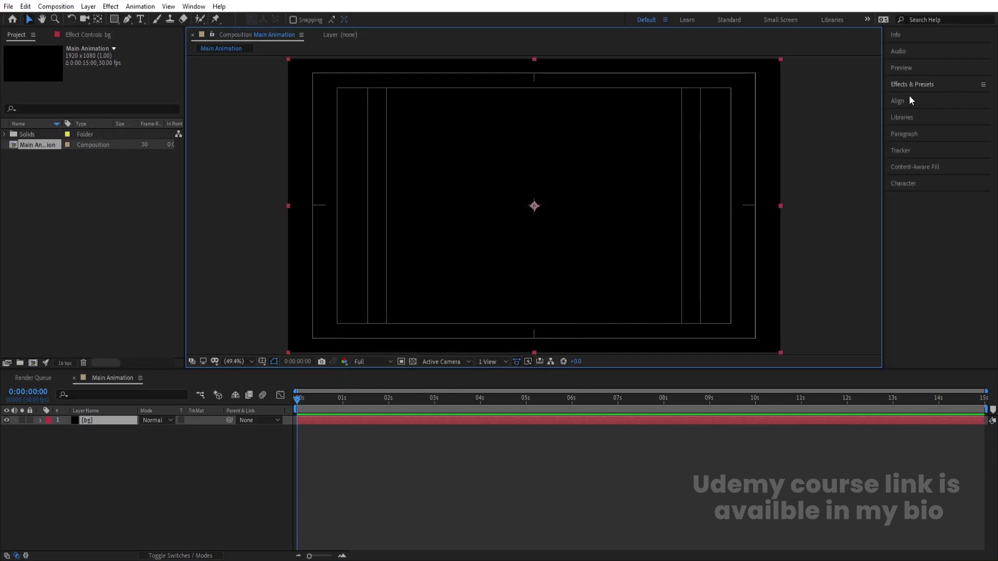
# - Apply the Gradient Ramp effect to the bg layer and set its shape to Radial Ramp
pyautogui.click(901, 86)
pyautogui.click(916, 97)
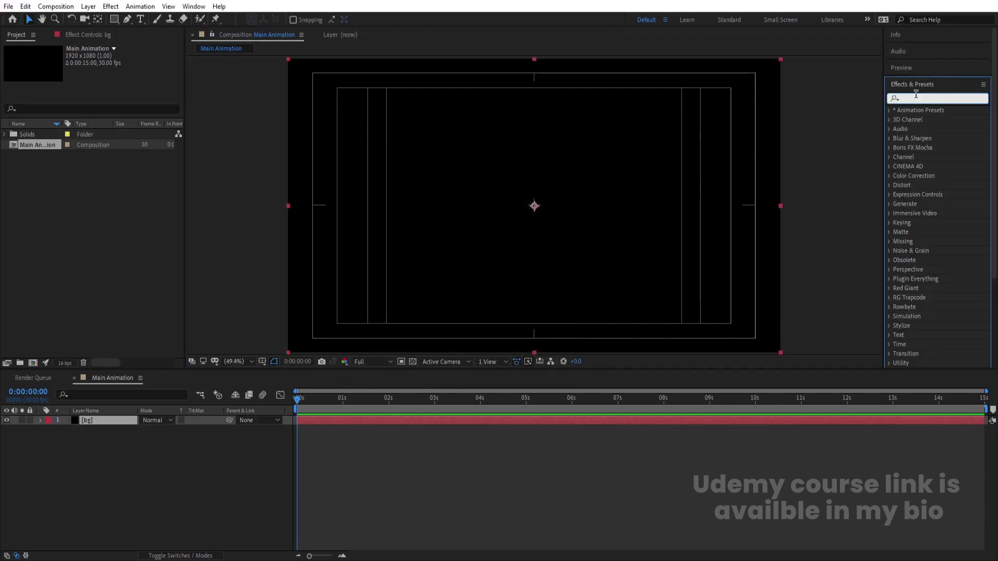
pyautogui.write('ramp')
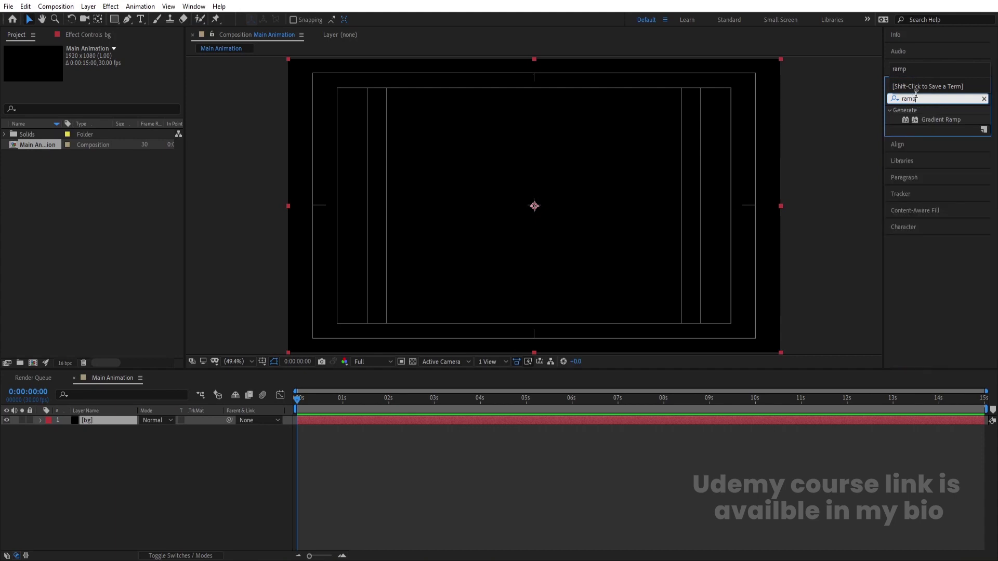
pyautogui.click(950, 120)
pyautogui.doubleClick(941, 120)
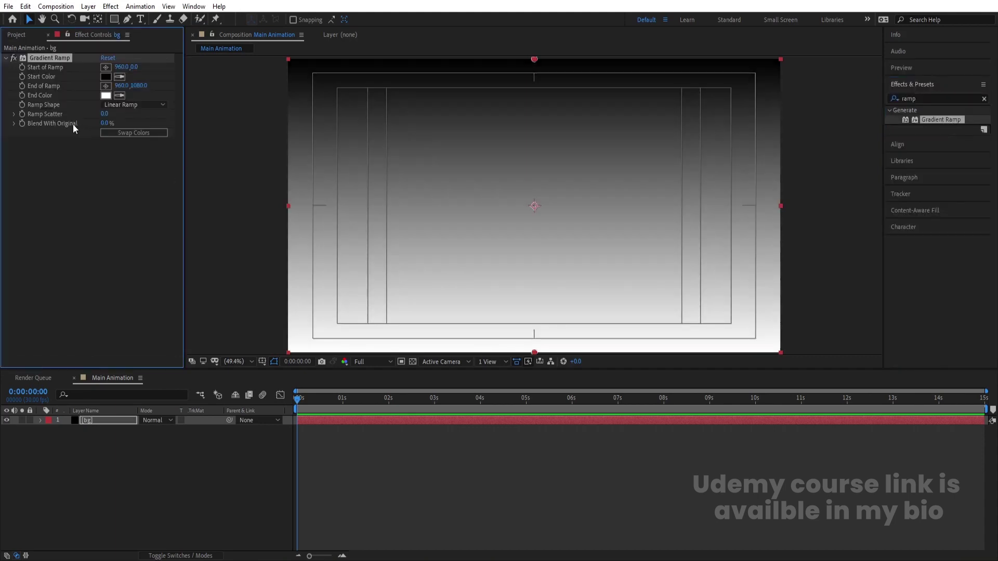
pyautogui.click(134, 104)
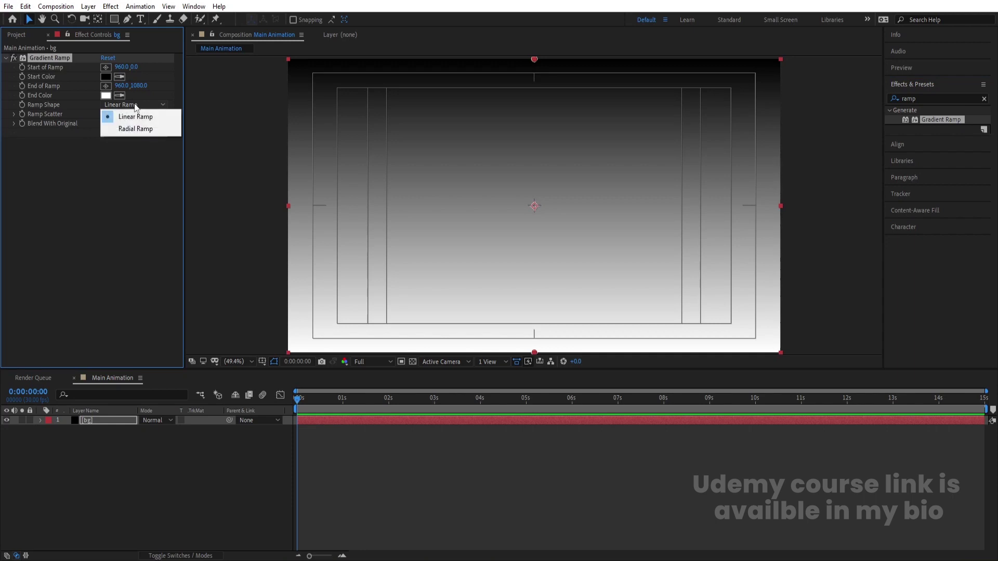
pyautogui.click(136, 129)
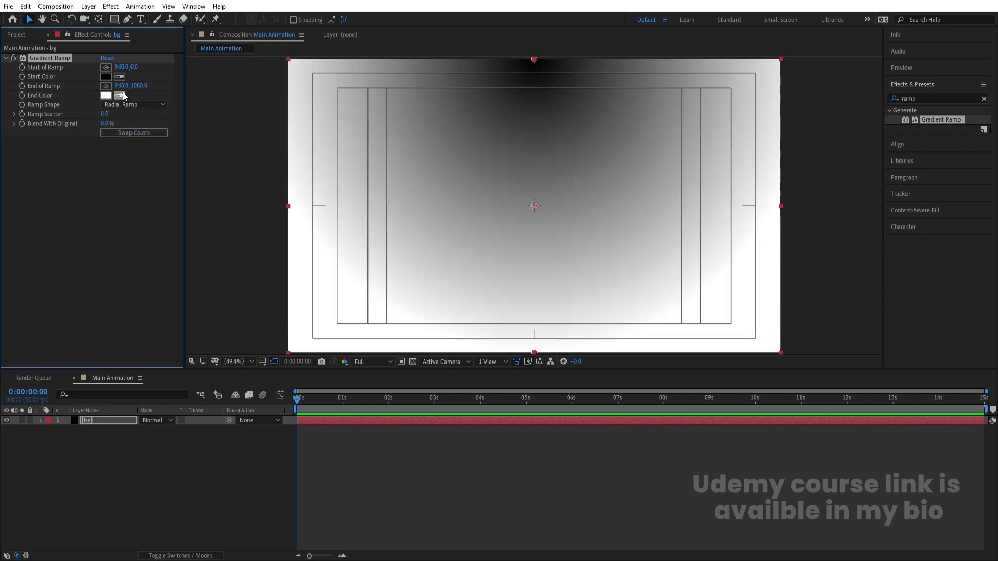
# - Place the ramp's start at the frame center, about 956, 543, and its end below the frame at about 964, 1568
pyautogui.click(106, 67)
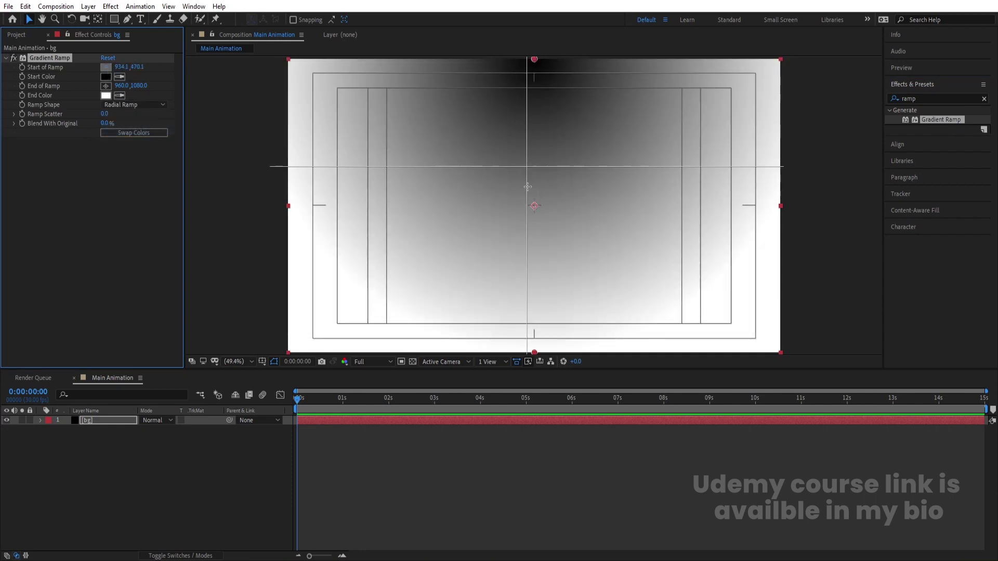
pyautogui.click(536, 206)
pyautogui.moveTo(537, 206); pyautogui.dragTo(533, 206)
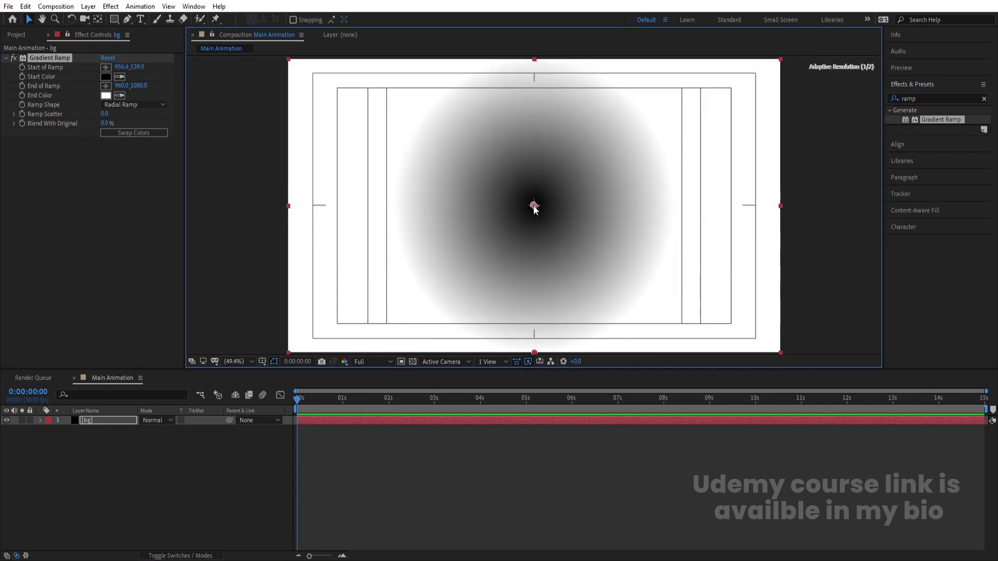
pyautogui.press(',')
pyautogui.press(',')
pyautogui.moveTo(535, 282); pyautogui.dragTo(535, 346)
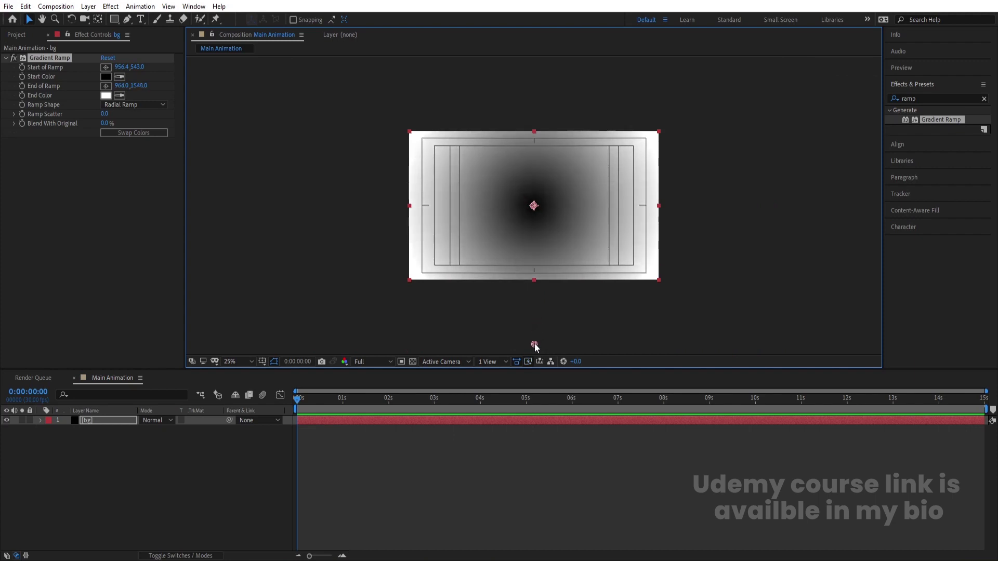
# - Swap the ramp colors and make the start color dark grey, finishing with the bg layer locked
pyautogui.click(136, 132)
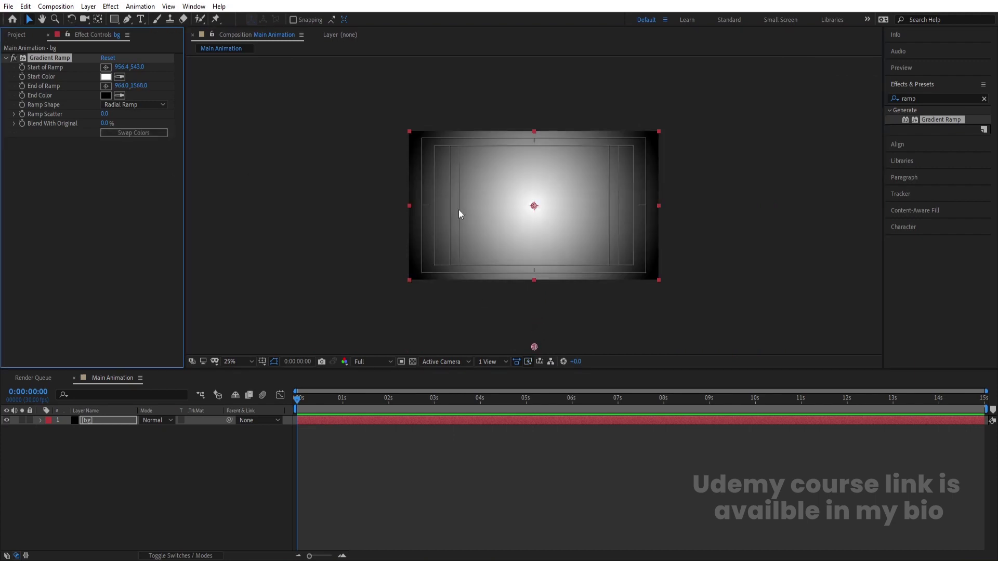
pyautogui.click(107, 79)
pyautogui.moveTo(169, 368); pyautogui.dragTo(150, 373)
pyautogui.click(385, 263)
pyautogui.click(230, 362)
pyautogui.click(245, 168)
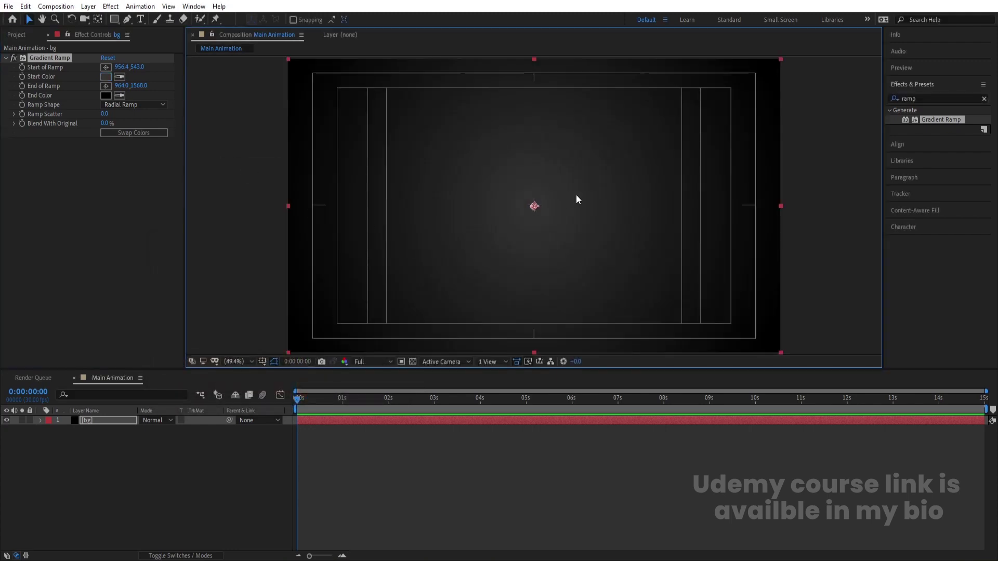
pyautogui.click(104, 479)
pyautogui.click(30, 421)
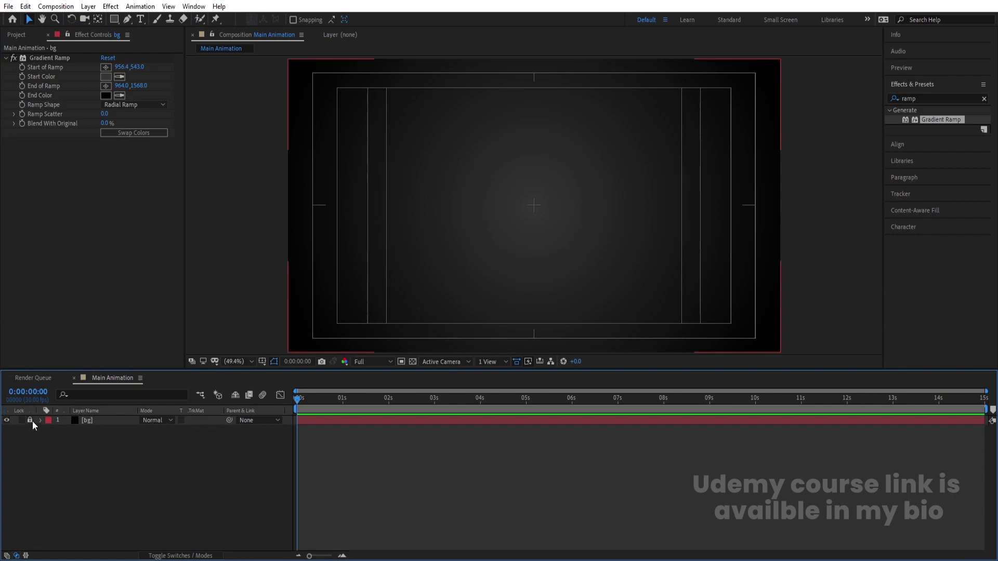
# - Set up the Type tool with a red FF4646 text fill and no stroke
pyautogui.click(140, 21)
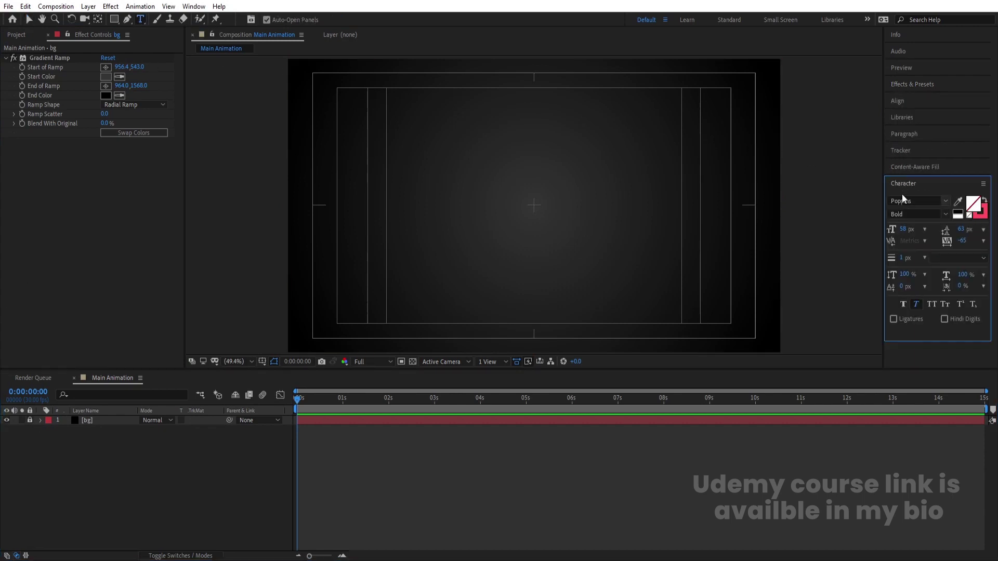
pyautogui.click(972, 214)
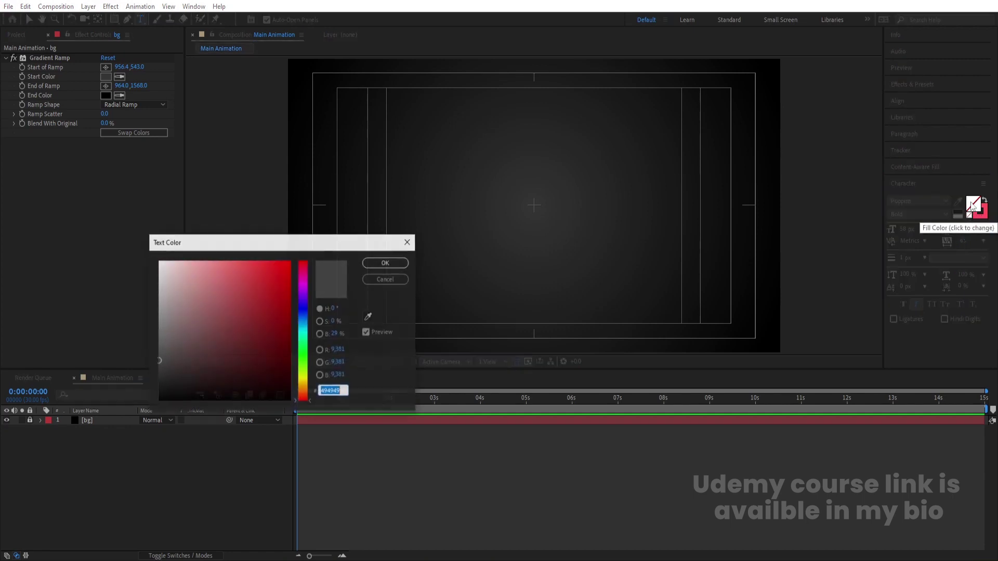
pyautogui.moveTo(259, 310); pyautogui.dragTo(255, 256)
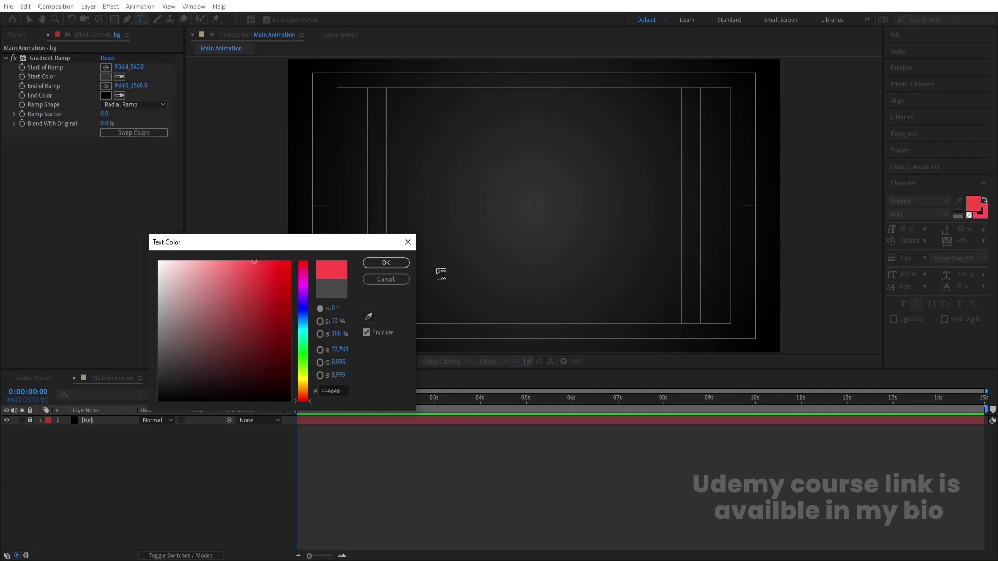
pyautogui.click(384, 263)
pyautogui.click(979, 217)
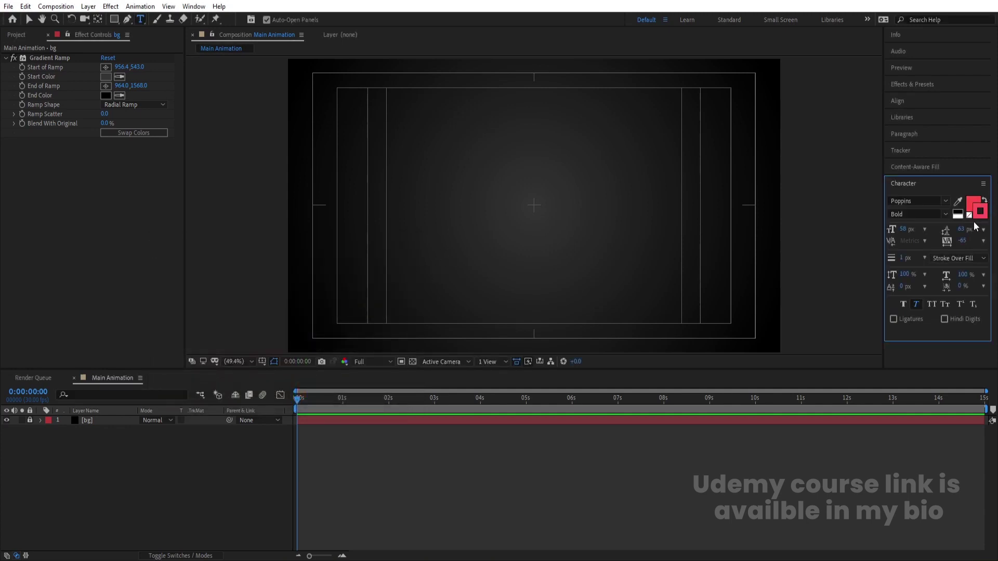
pyautogui.click(970, 217)
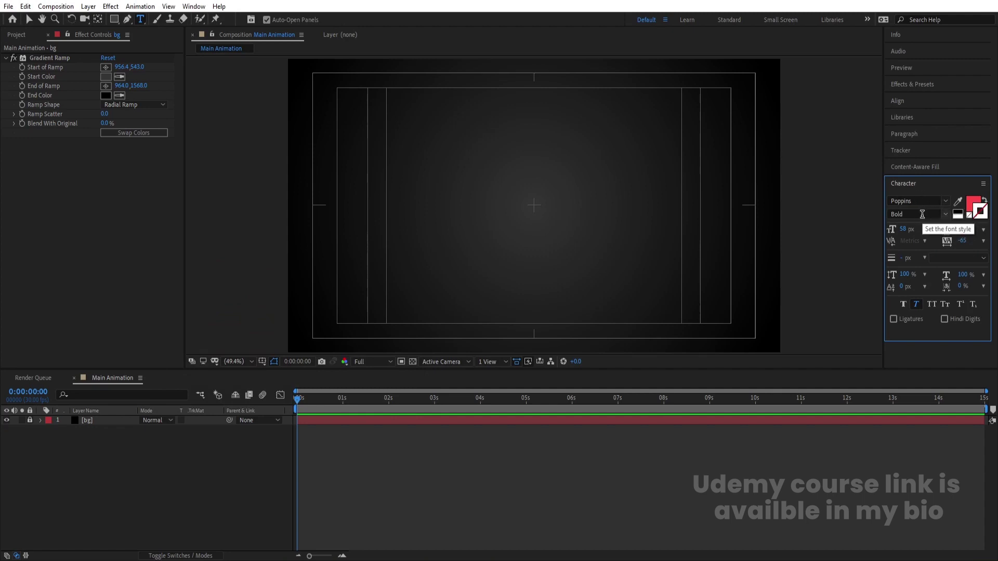
# - Set the text tracking to -65 with faux italic on
pyautogui.click(962, 242)
pyautogui.write('-65')
pyautogui.press('Return')
pyautogui.click(918, 304)
pyautogui.click(918, 304)
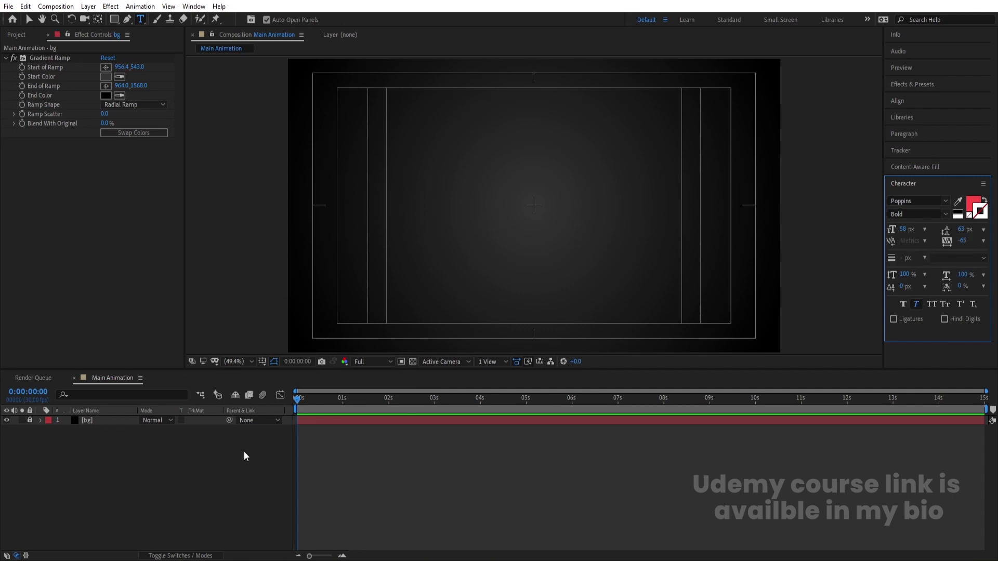
# - Add a text layer near the composition's center reading MOTION DESIGN, with each word on its own line
pyautogui.click(501, 197)
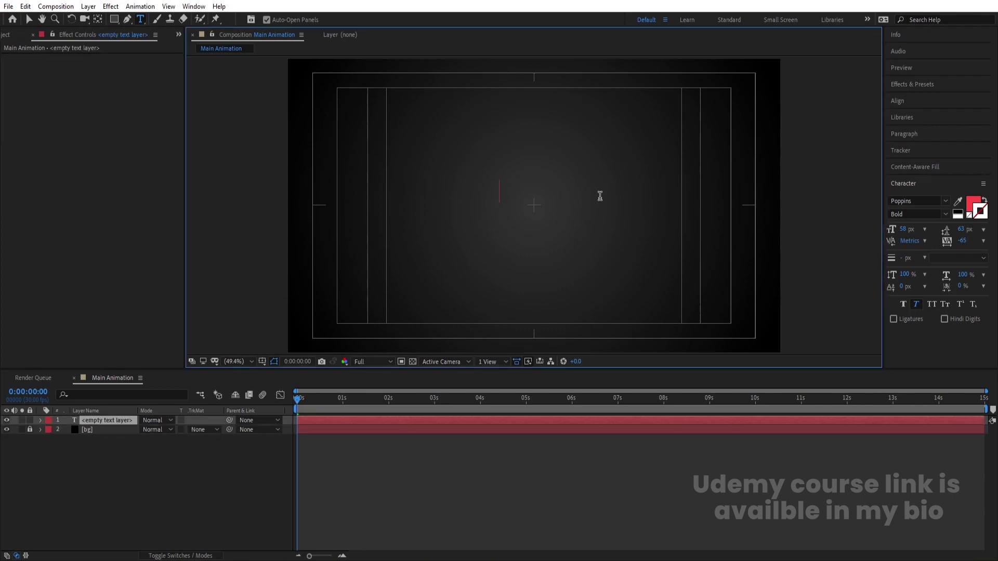
pyautogui.write('MOTIO')
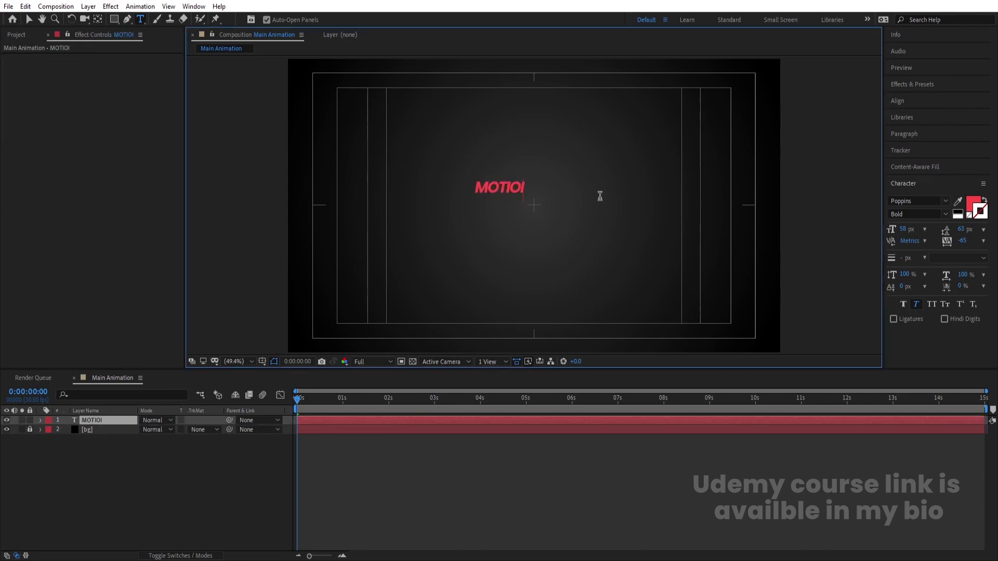
pyautogui.write('N ')
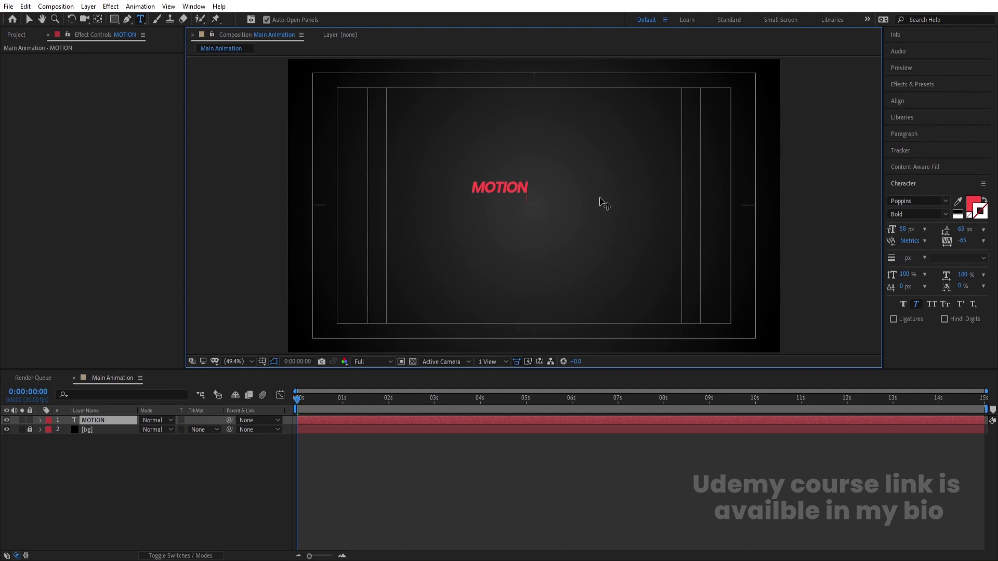
pyautogui.write('DESIGN')
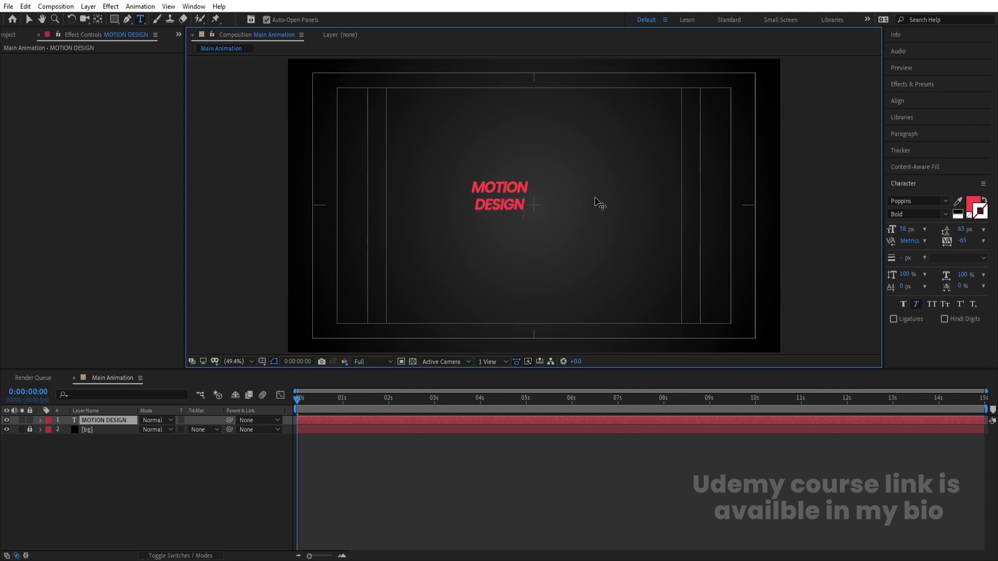
# - Tighten the leading of both MOTION DESIGN lines to 46 px
pyautogui.hotkey('ctrl', 'a')
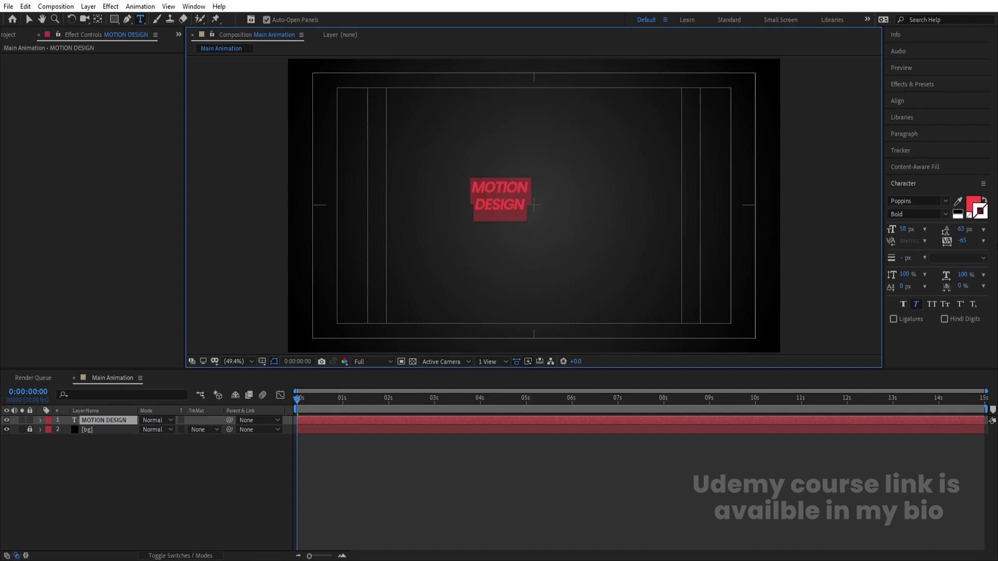
pyautogui.click(962, 230)
pyautogui.moveTo(962, 229); pyautogui.dragTo(951, 229)
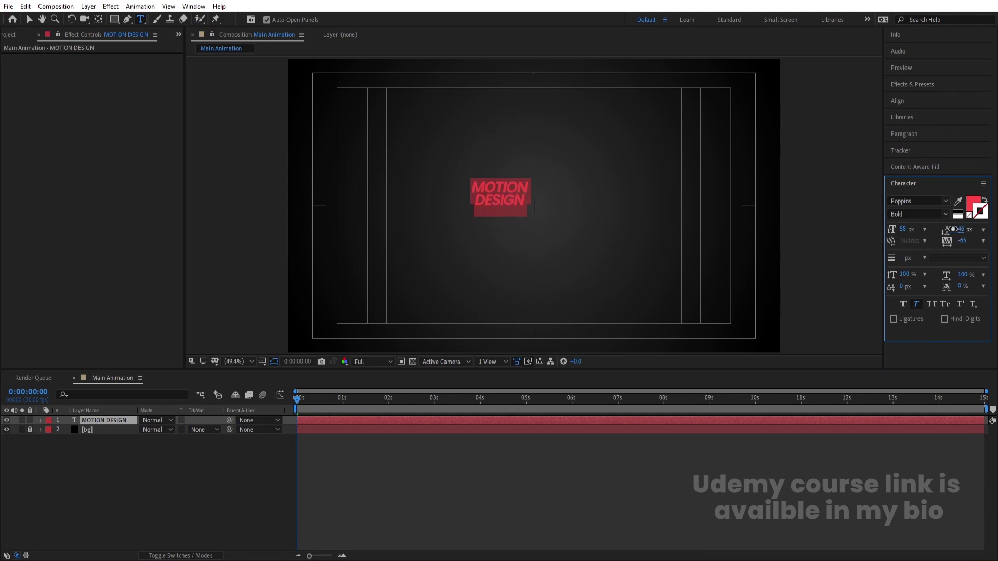
pyautogui.click(129, 442)
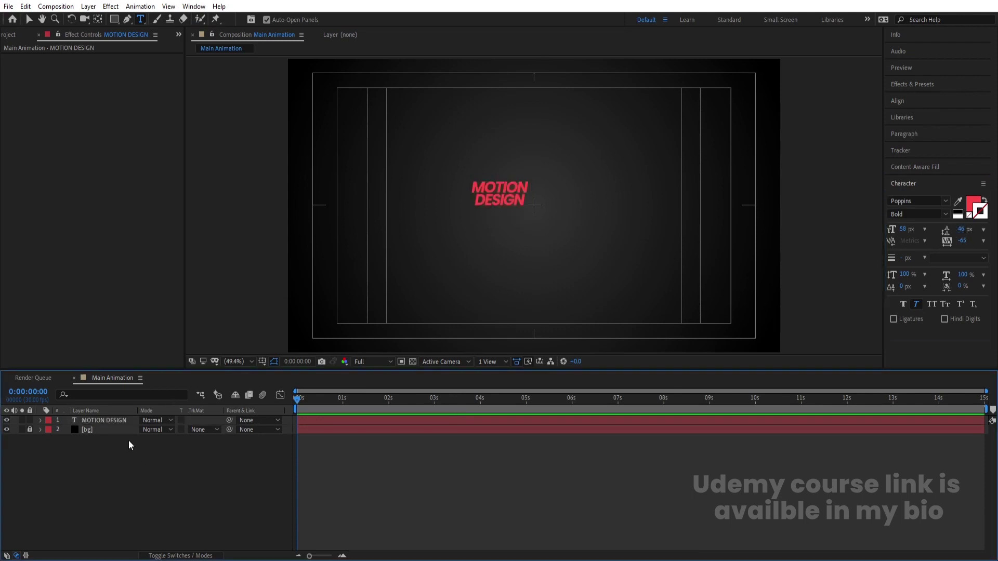
# - Center the MOTION DESIGN text layer horizontally in the composition
pyautogui.click(104, 421)
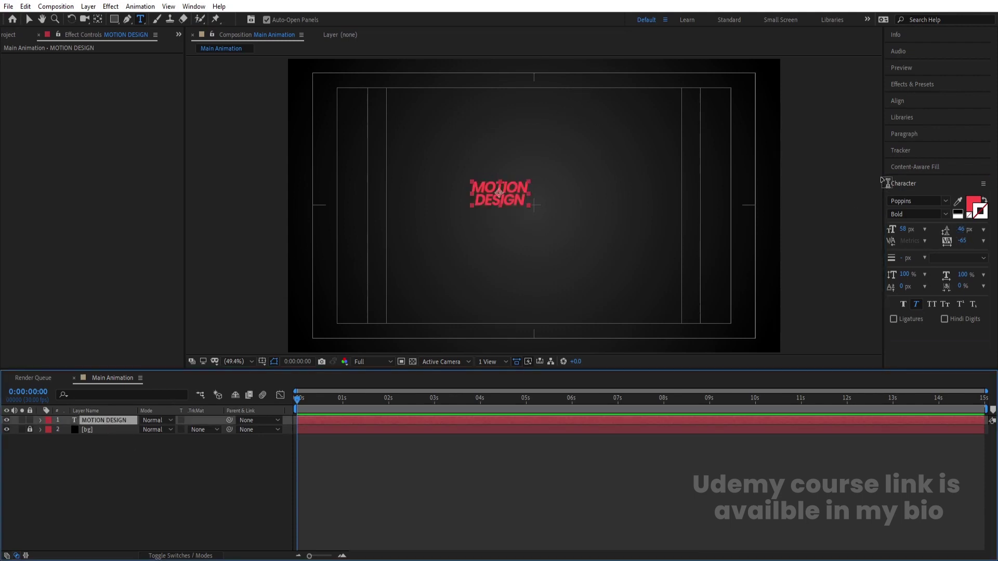
pyautogui.click(897, 102)
pyautogui.click(911, 128)
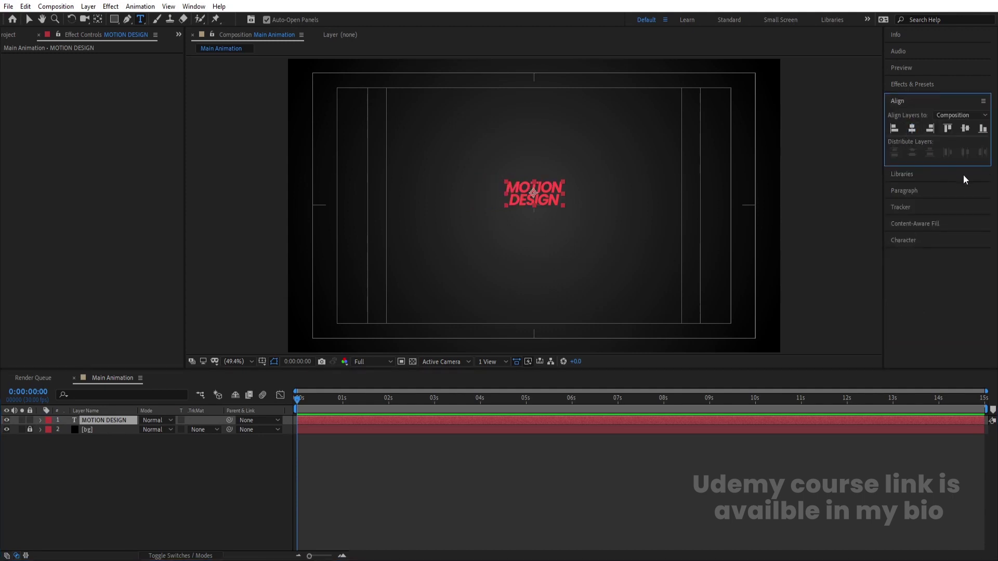
# - Center the MOTION DESIGN text layer vertically in the composition and scale it up uniformly to 412%
pyautogui.click(965, 129)
pyautogui.press('s')
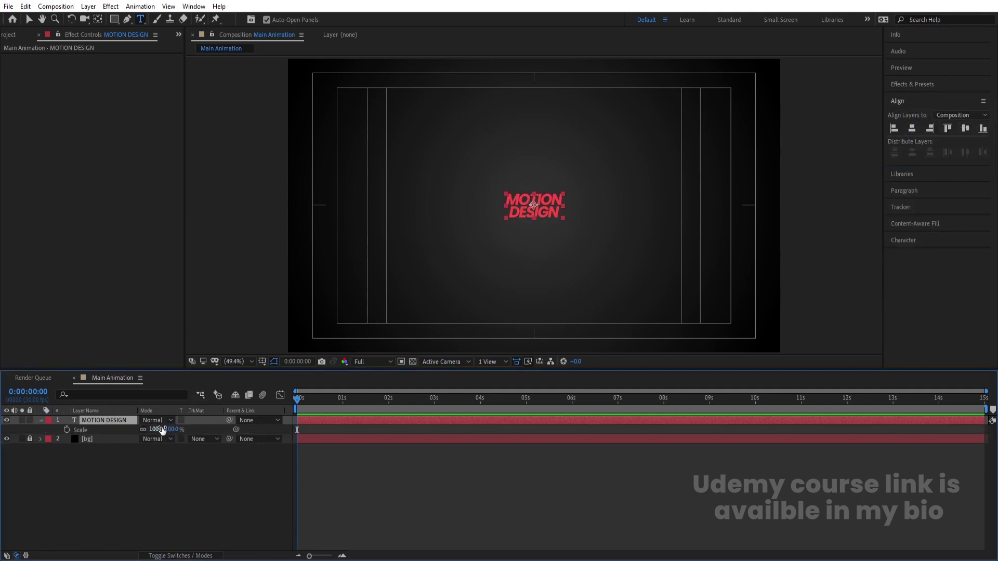
pyautogui.moveTo(156, 430); pyautogui.dragTo(283, 395)
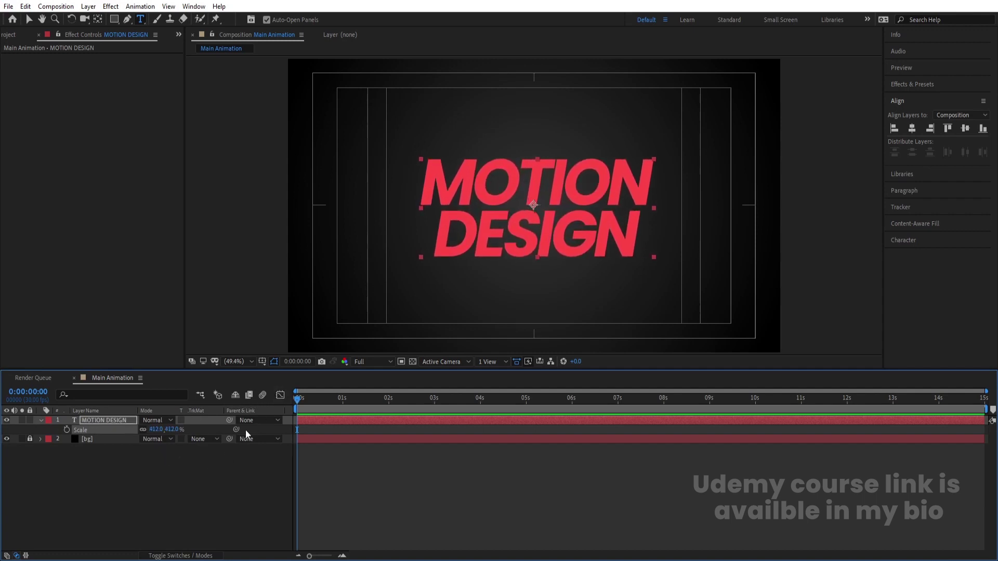
pyautogui.click(439, 220)
pyautogui.press('BackSpace')
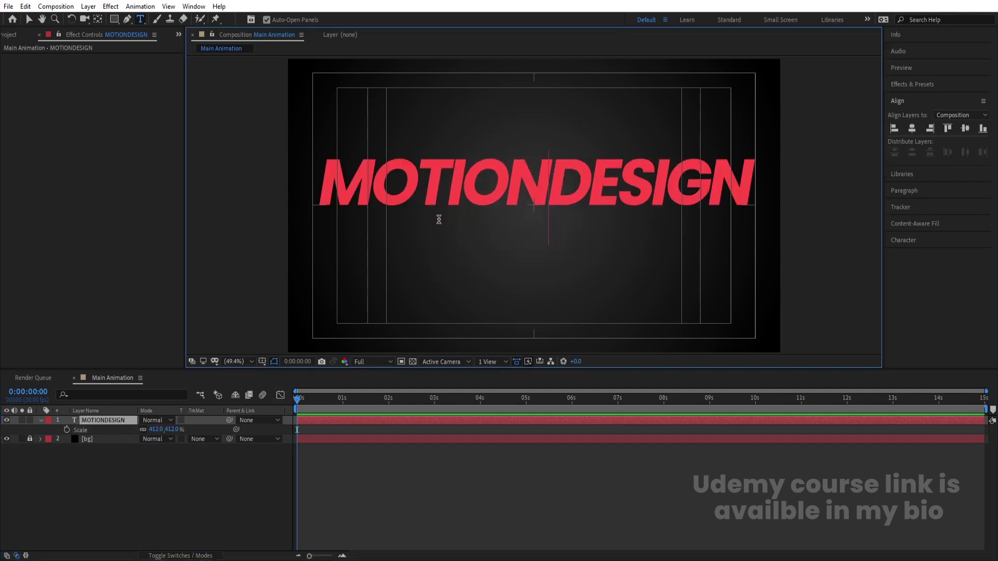
pyautogui.press('Return')
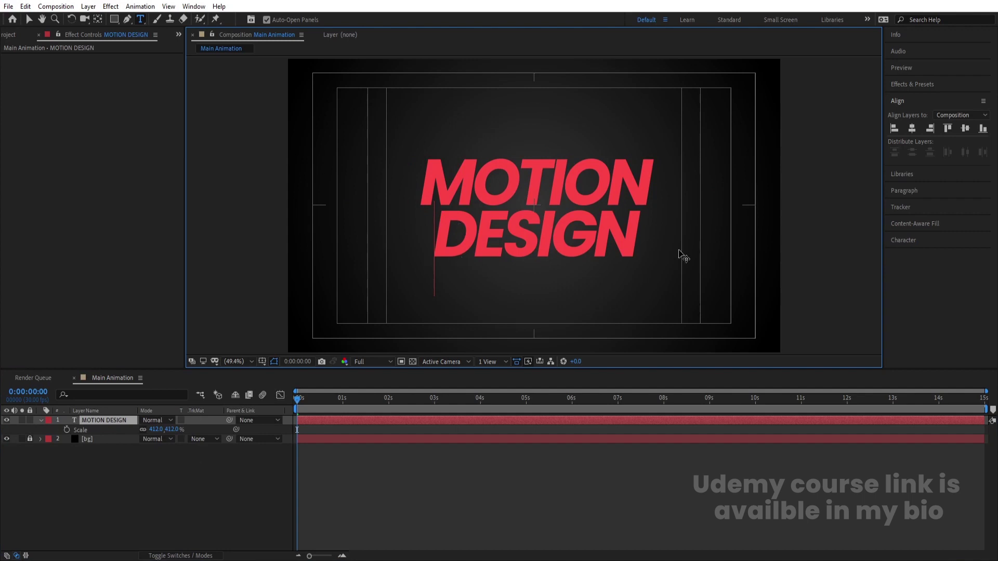
pyautogui.click(125, 484)
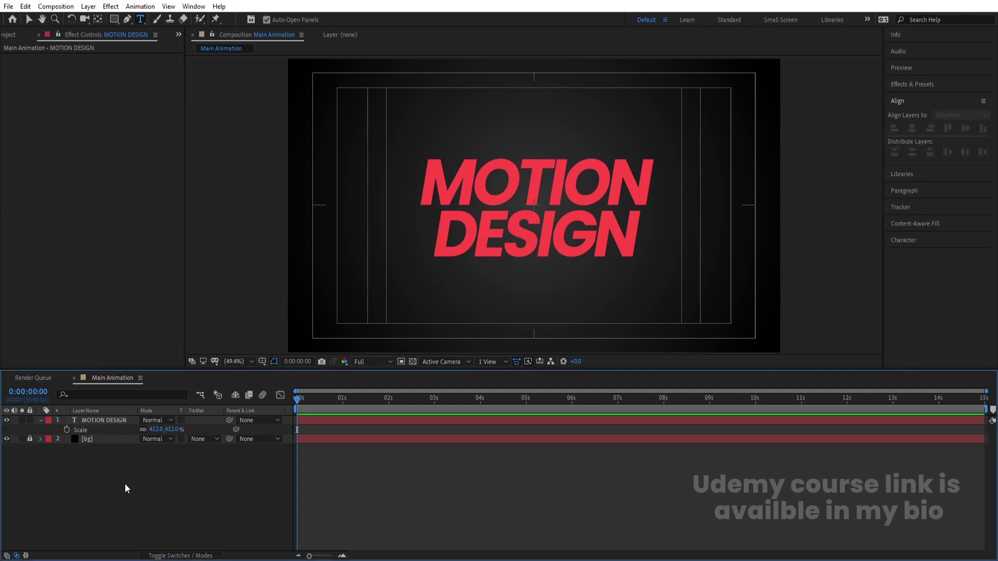
# - Duplicate the MOTION DESIGN text layer and hide the copy
pyautogui.click(97, 423)
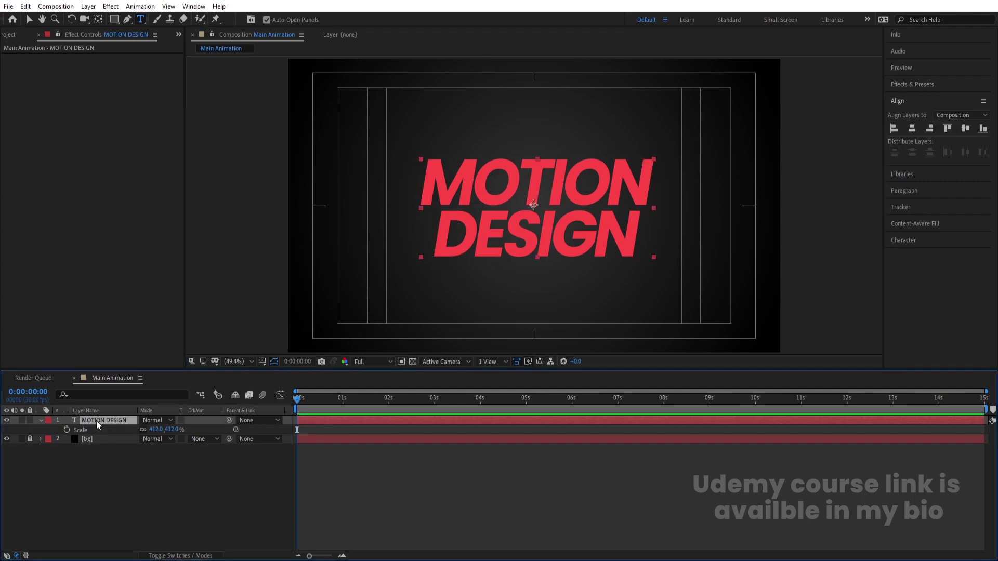
pyautogui.hotkey('ctrl', 'd')
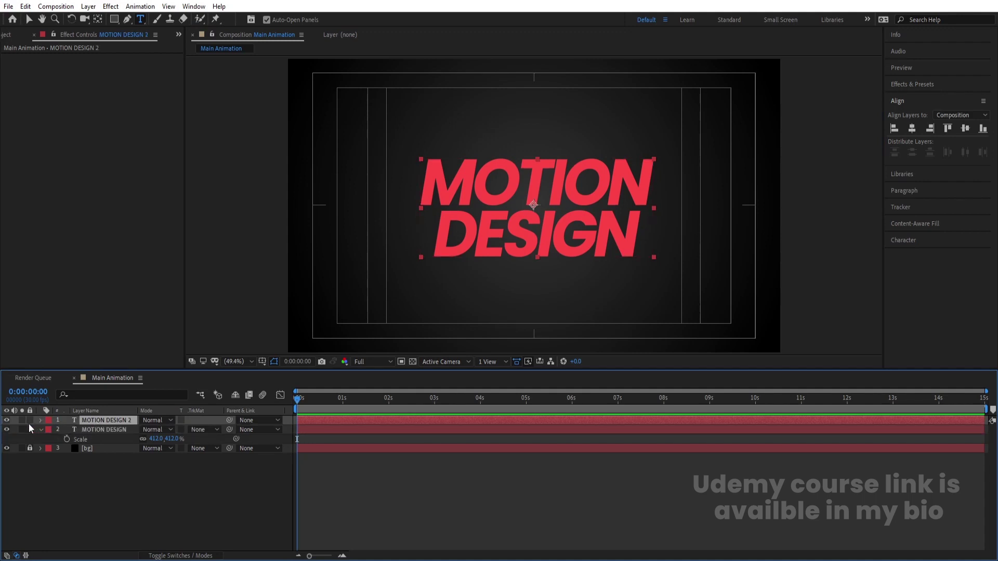
pyautogui.click(6, 421)
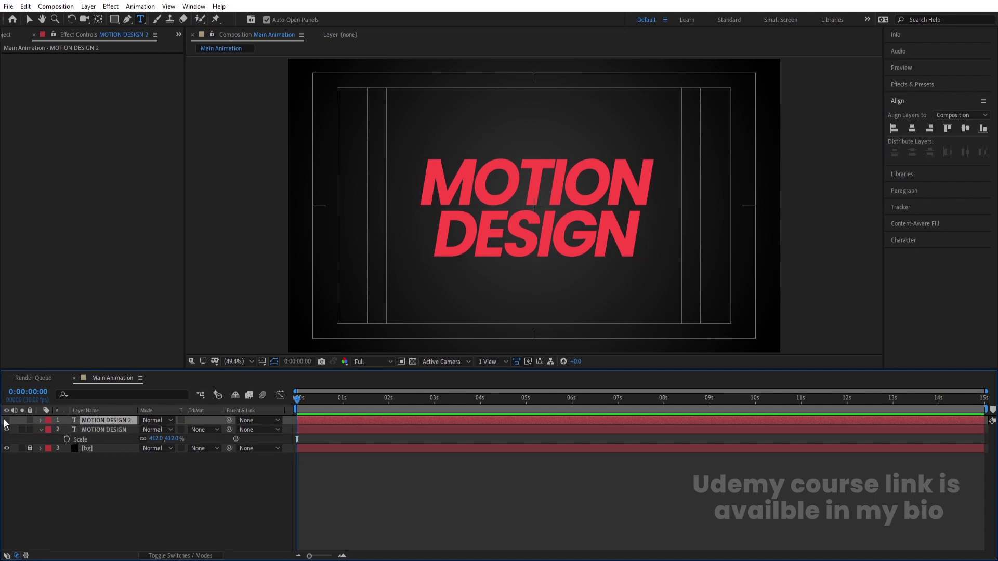
# - Add a Bevel and Emboss layer style to the original MOTION DESIGN layer with size 22 and soften 16
pyautogui.click(92, 430)
pyautogui.rightClick(92, 429)
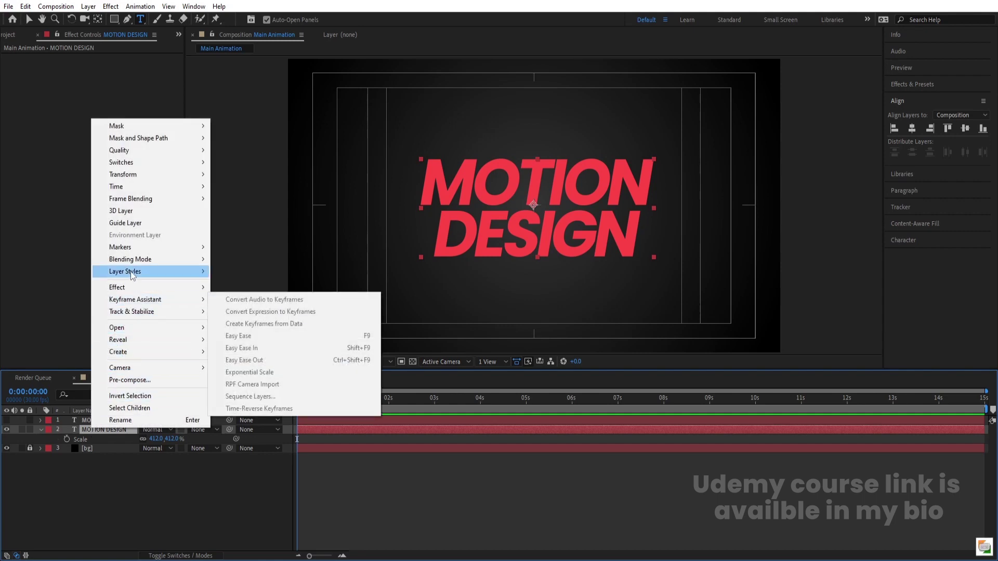
pyautogui.moveTo(133, 271)
pyautogui.click(268, 360)
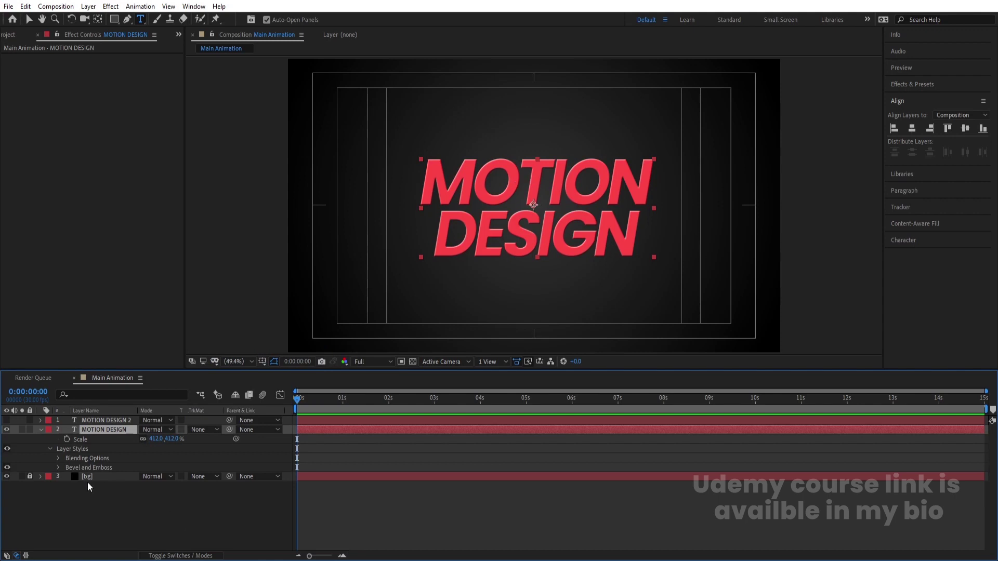
pyautogui.click(58, 467)
pyautogui.scroll(-2, 158, 476)
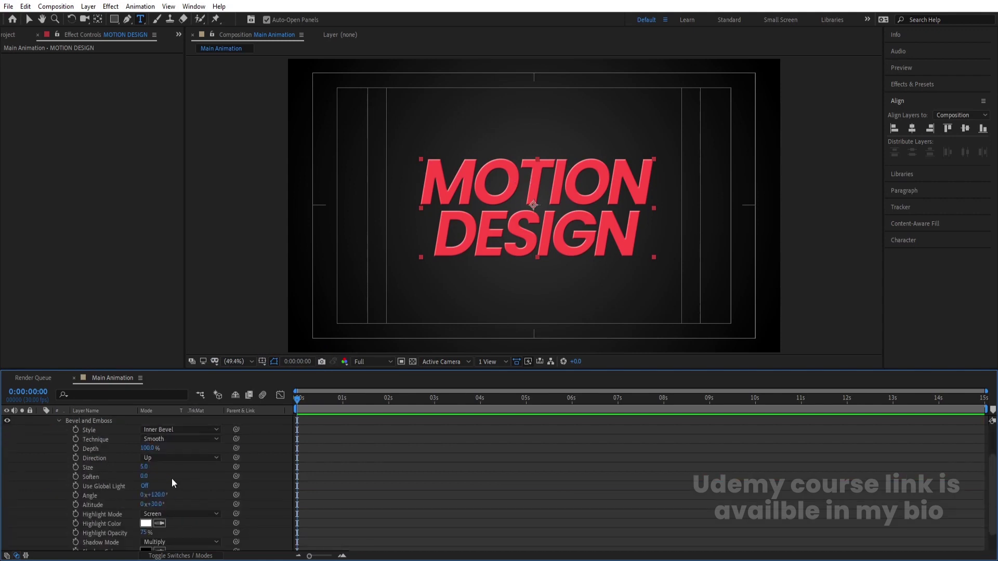
pyautogui.moveTo(141, 467); pyautogui.dragTo(376, 470)
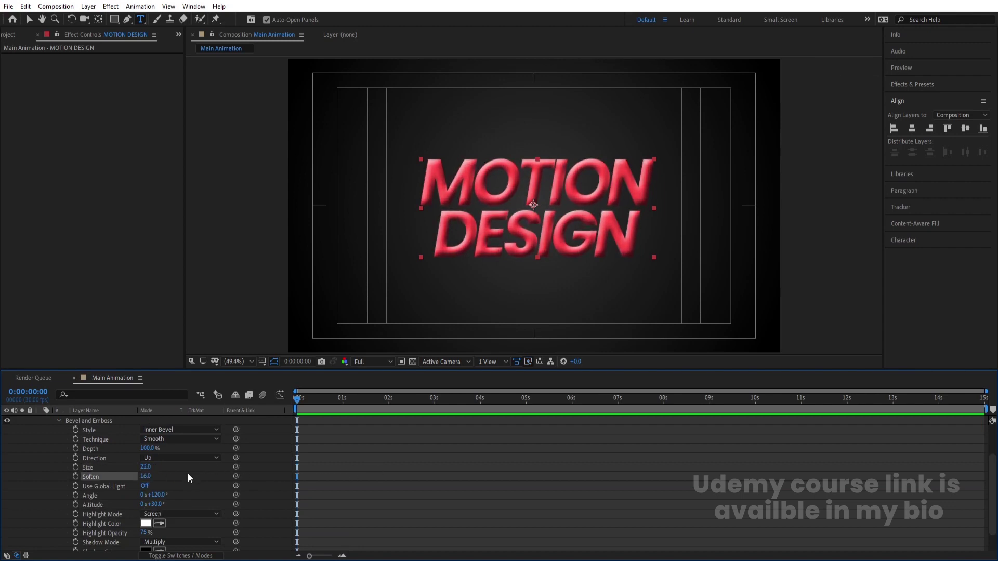
# - Set the bevel's highlight opacity to 30% and shadow opacity to 20%, and collapse the layer's properties
pyautogui.scroll(-2, 192, 482)
pyautogui.click(146, 508)
pyautogui.write('30')
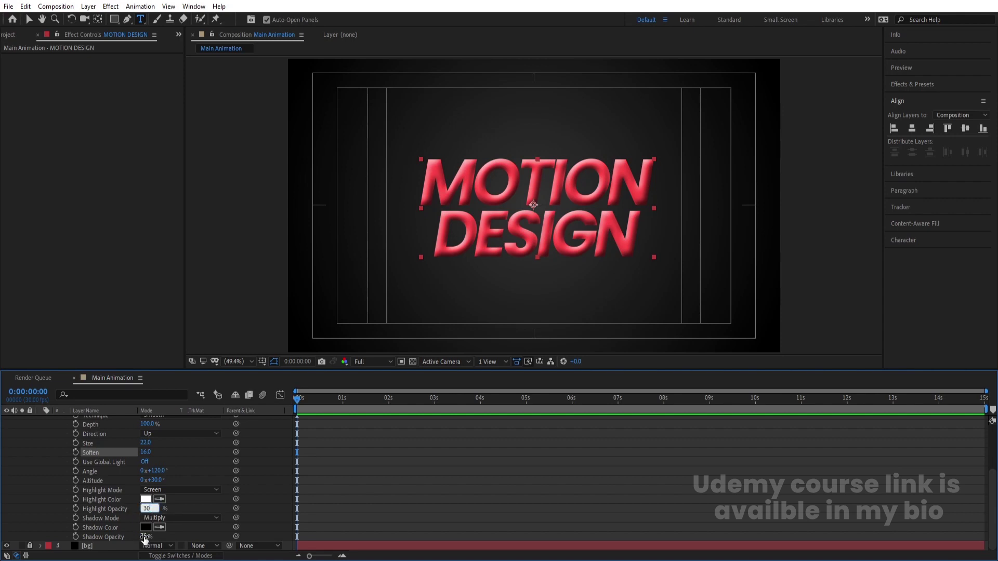
pyautogui.press('Return')
pyautogui.click(143, 538)
pyautogui.write('20')
pyautogui.press('Return')
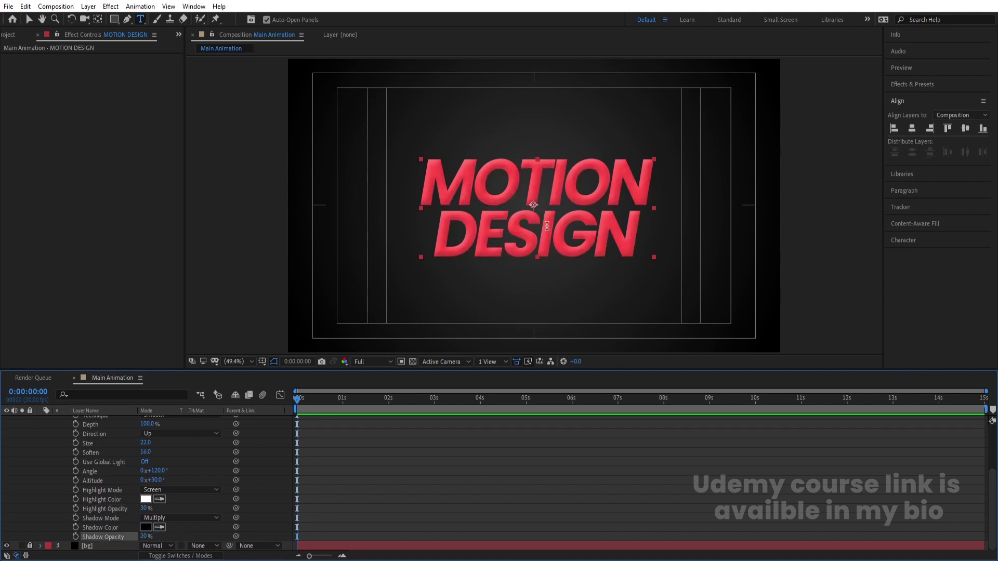
pyautogui.scroll(5, 166, 480)
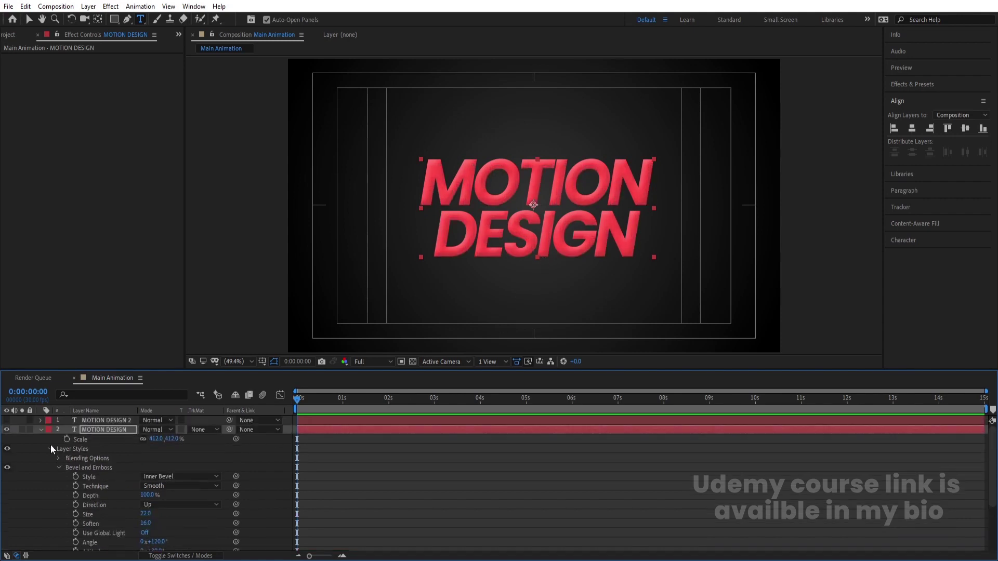
pyautogui.click(40, 430)
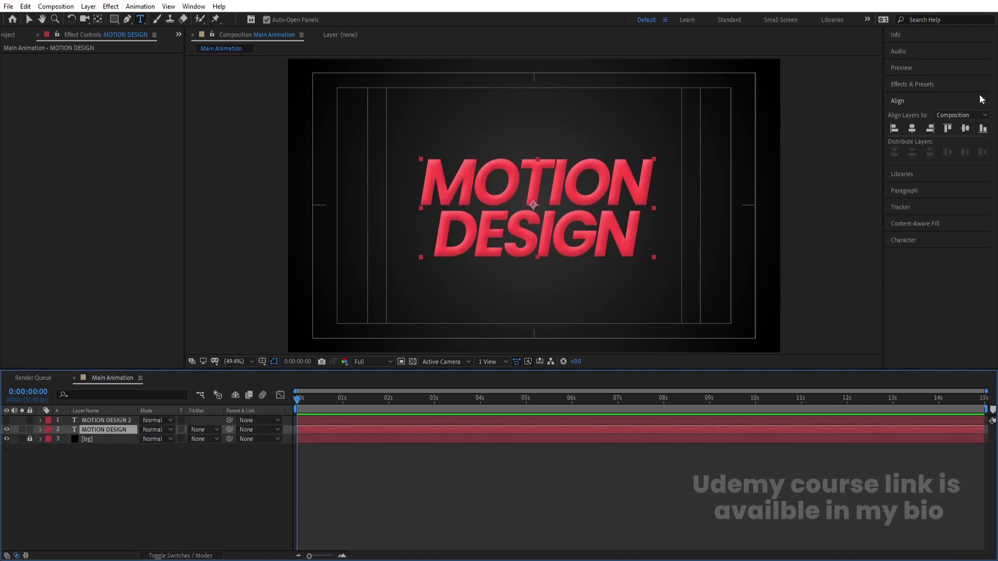
# - Apply the Drop Shadow effect to the original MOTION DESIGN layer and set its distance to 30
pyautogui.click(910, 85)
pyautogui.click(922, 99)
pyautogui.write('drop')
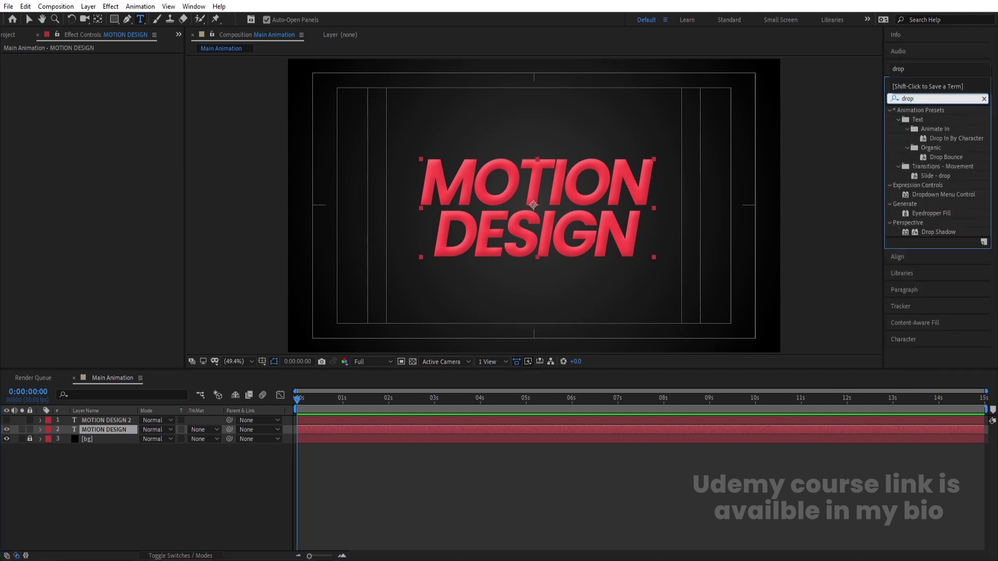
pyautogui.doubleClick(938, 232)
pyautogui.click(105, 117)
pyautogui.press('Return')
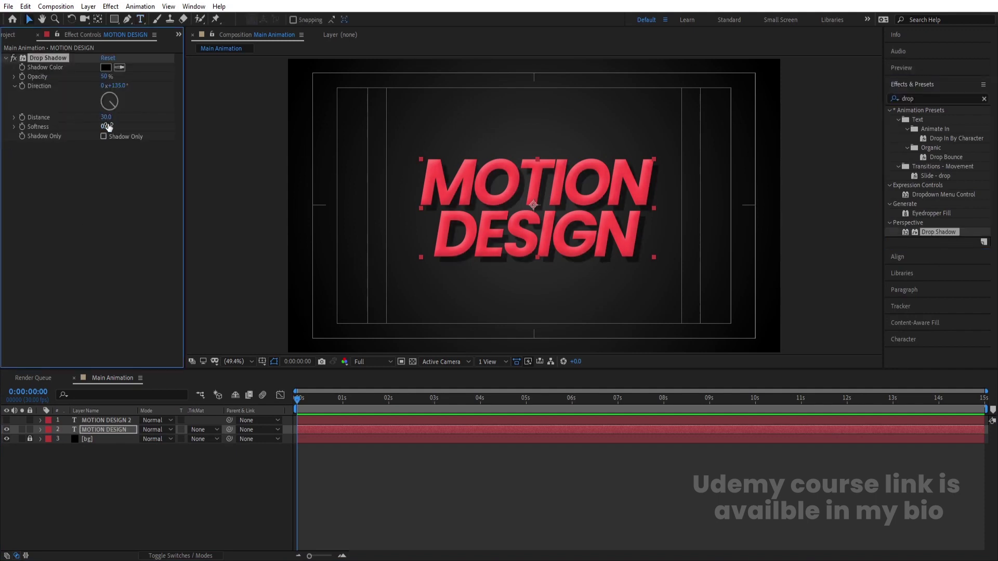
# - Soften the title's drop shadow to a softness of 20
pyautogui.click(105, 126)
pyautogui.write('10')
pyautogui.press('Return')
pyautogui.moveTo(105, 127); pyautogui.dragTo(108, 133)
pyautogui.click(145, 482)
# - Add an Opacity text animator to the original MOTION DESIGN layer and set its opacity to 0%
pyautogui.click(89, 432)
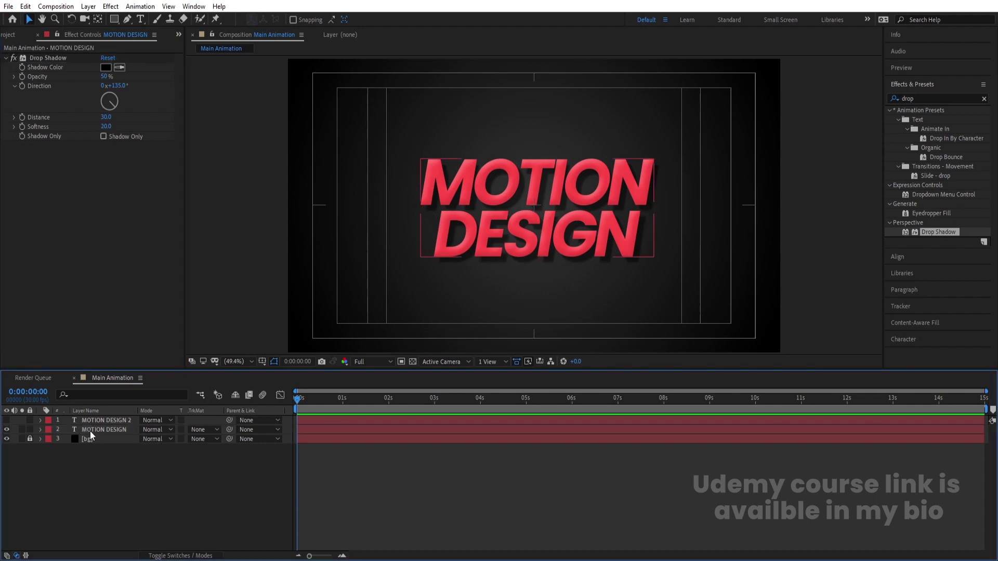
pyautogui.click(40, 430)
pyautogui.click(217, 430)
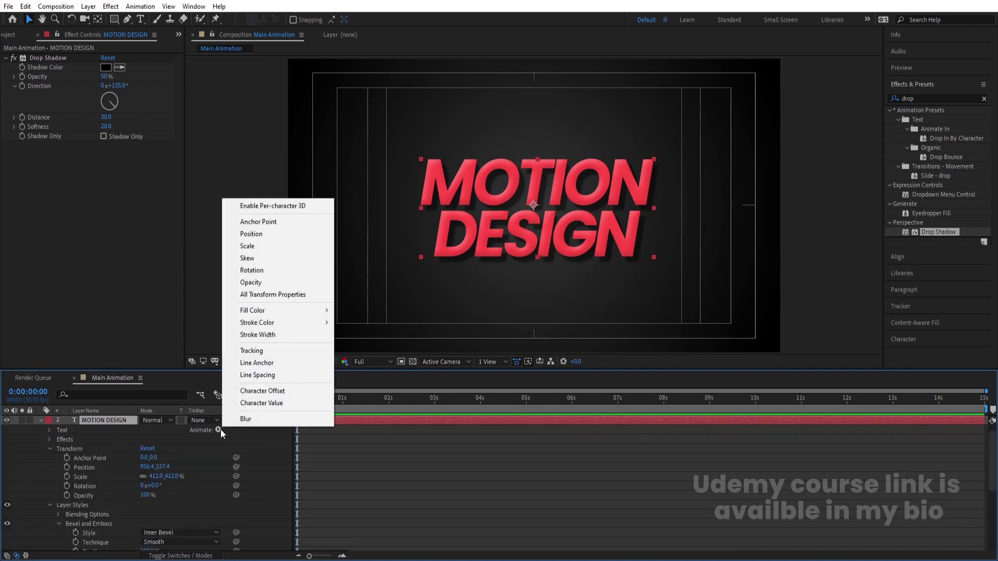
pyautogui.click(255, 284)
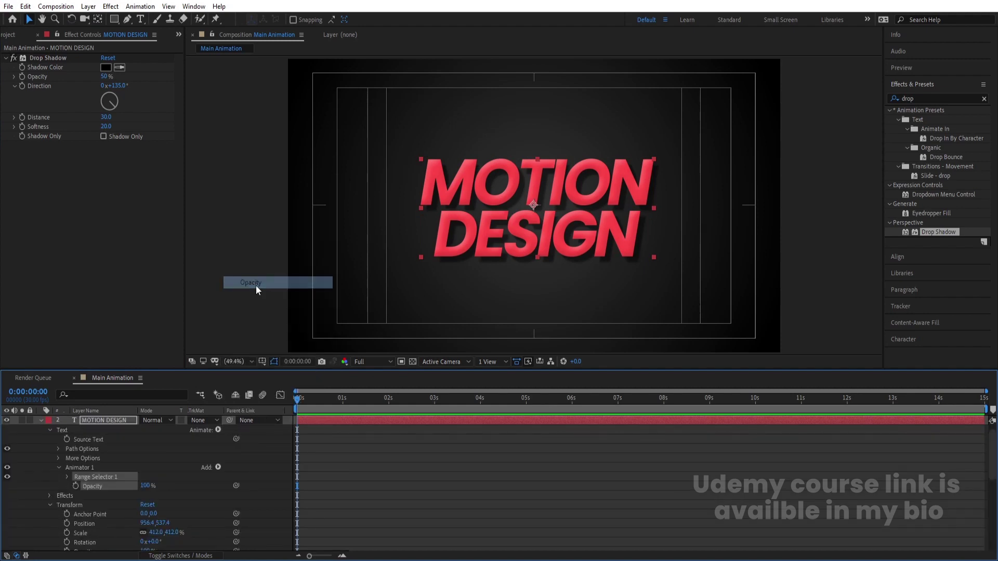
pyautogui.click(145, 485)
pyautogui.write('0')
pyautogui.press('Return')
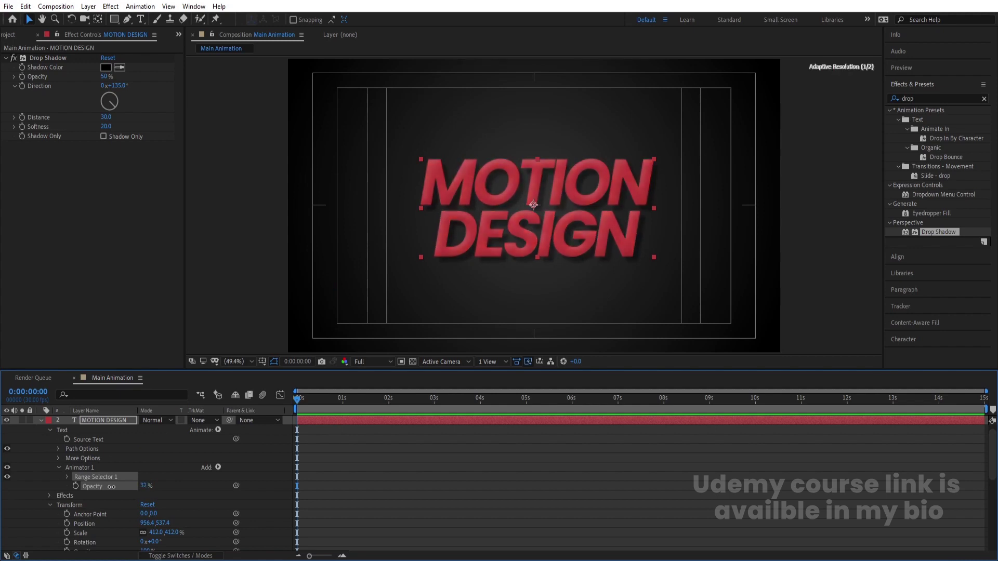
# - Keyframe the Range Selector's Start from 0% at frame zero to 100% at 0:00:01:29, and preview the letter reveal
pyautogui.click(66, 478)
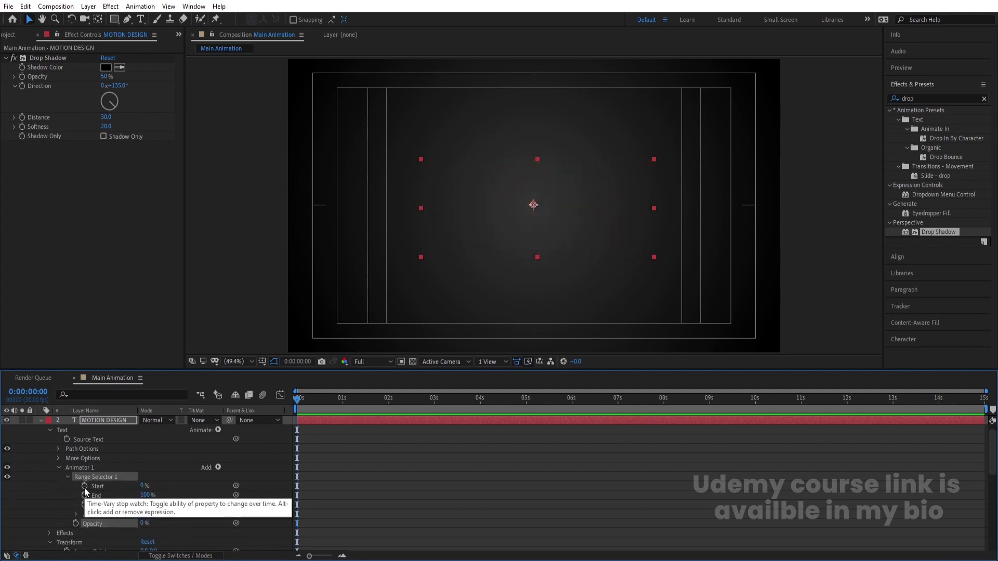
pyautogui.click(84, 486)
pyautogui.press('=')
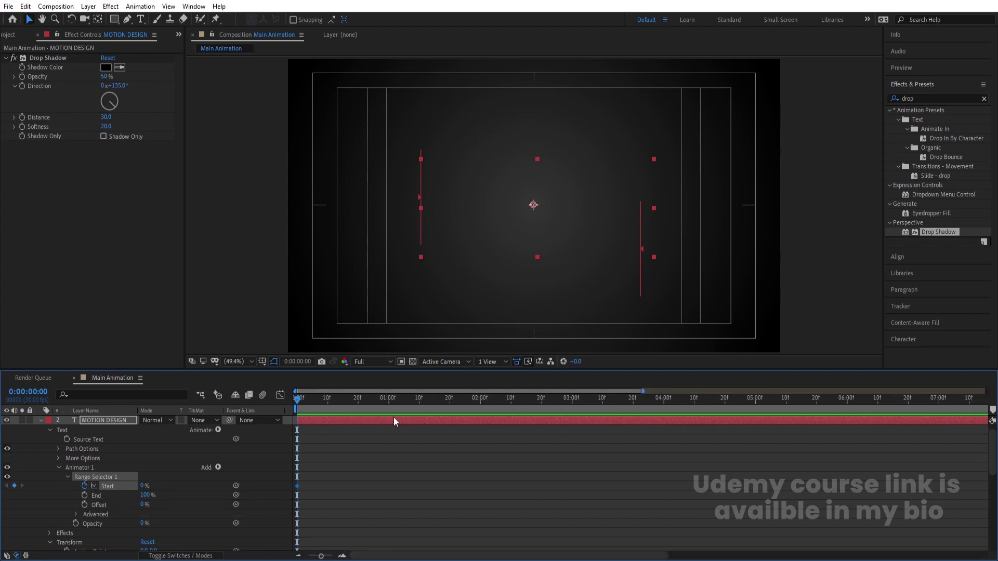
pyautogui.click(478, 399)
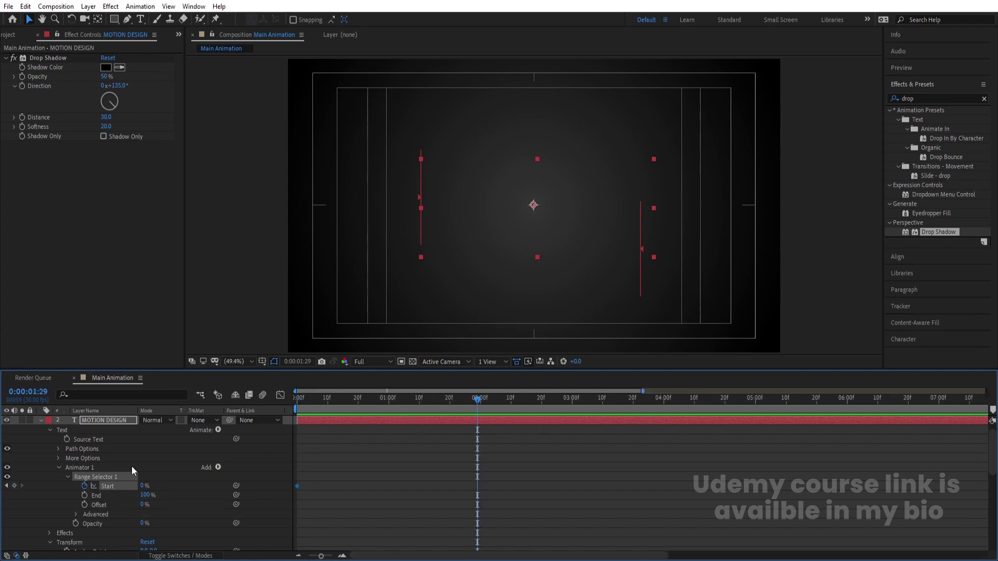
pyautogui.moveTo(141, 486); pyautogui.dragTo(270, 480)
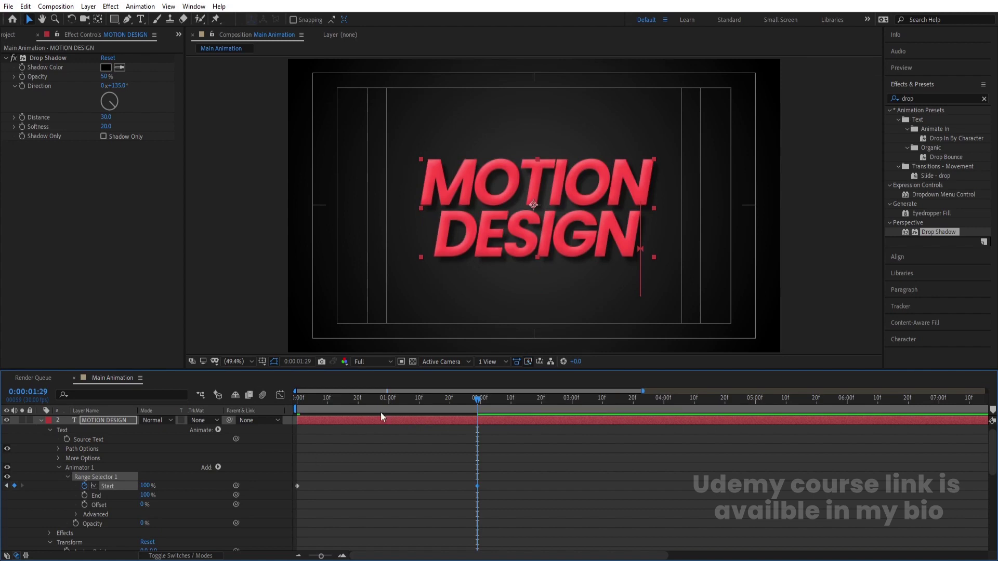
pyautogui.moveTo(336, 410); pyautogui.dragTo(292, 413)
pyautogui.press('space')
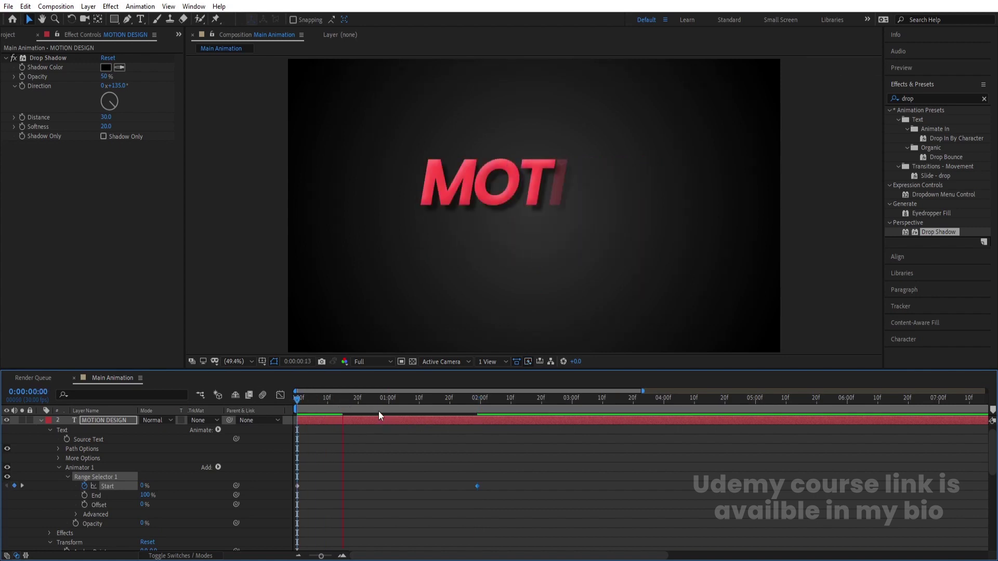
pyautogui.click(378, 411)
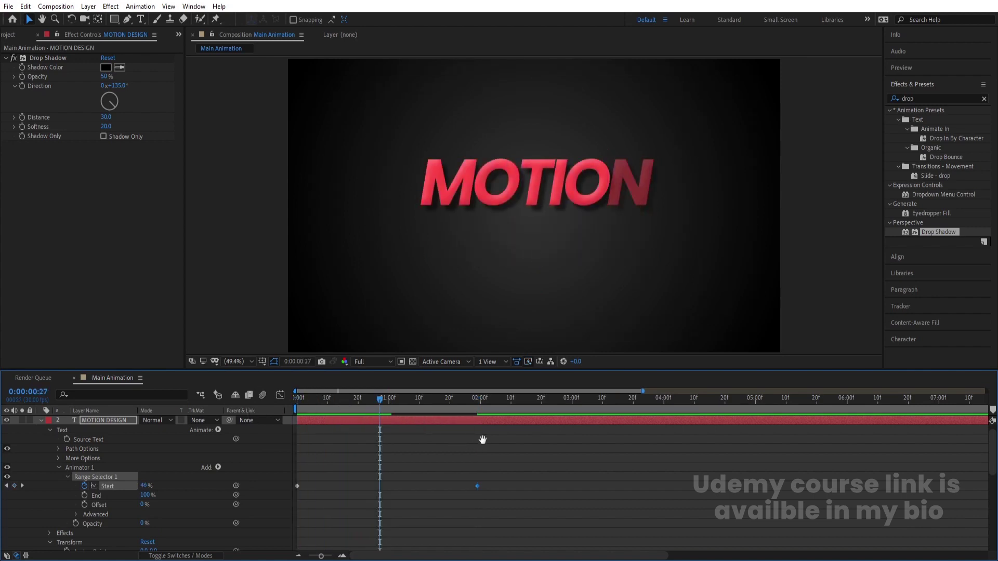
# - Apply Easy Ease to both Start keyframes, pull their speed-graph handles inward for a steep central peak, and preview the animation
pyautogui.moveTo(514, 443); pyautogui.dragTo(251, 501)
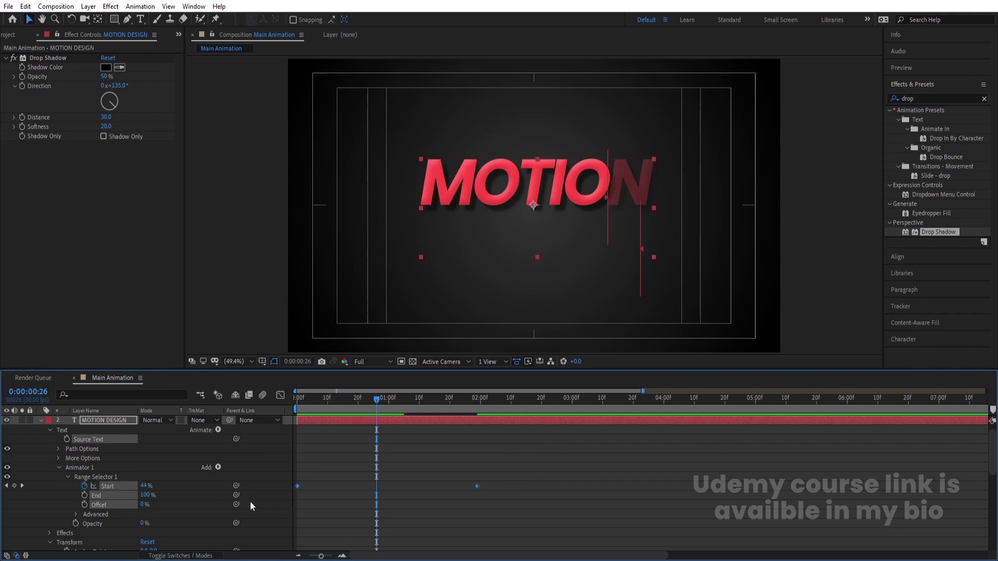
pyautogui.press('F9')
pyautogui.click(279, 397)
pyautogui.moveTo(554, 494); pyautogui.dragTo(348, 529)
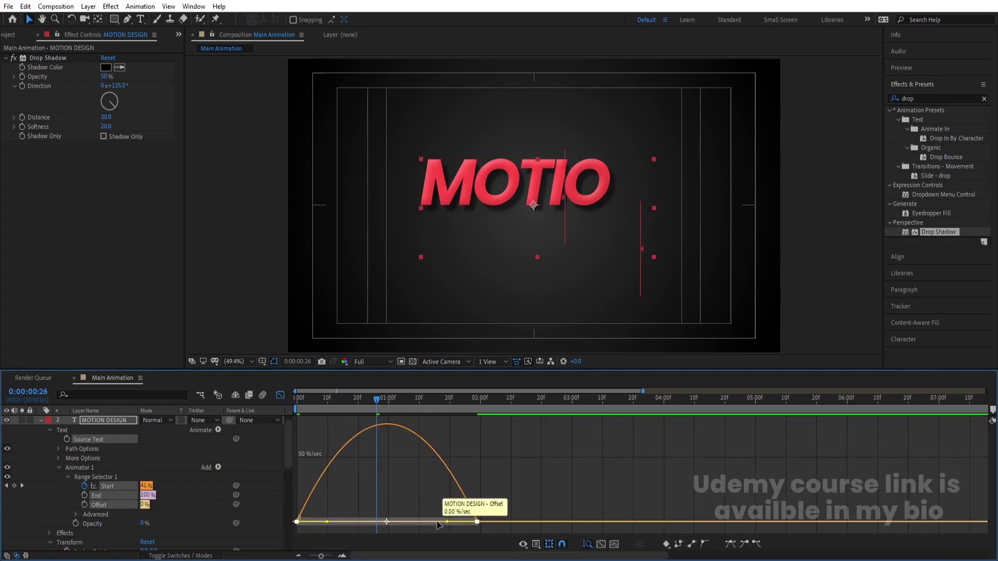
pyautogui.moveTo(447, 521); pyautogui.dragTo(412, 522)
pyautogui.moveTo(327, 525); pyautogui.dragTo(356, 523)
pyautogui.press('Home')
pyautogui.press('space')
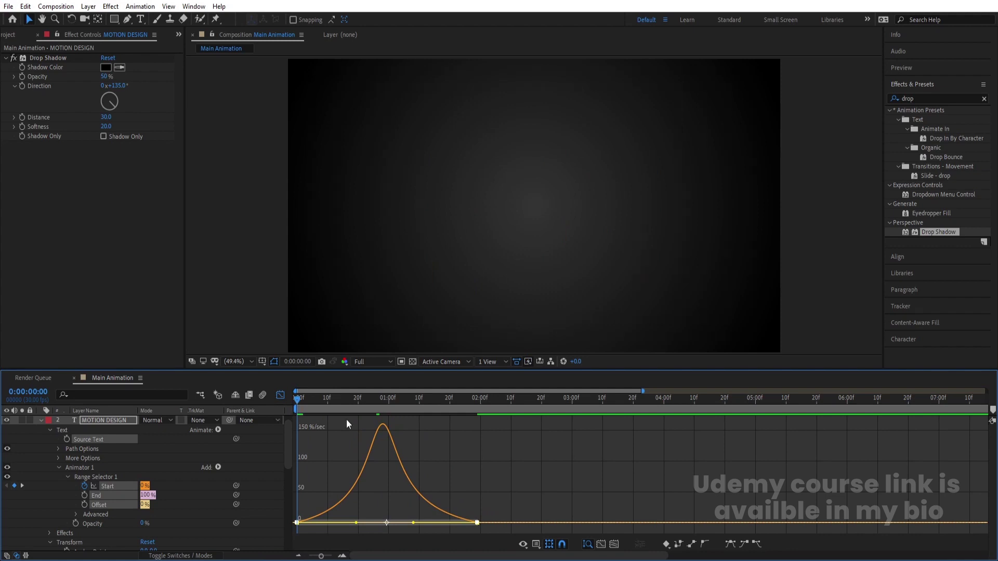
pyautogui.press('space')
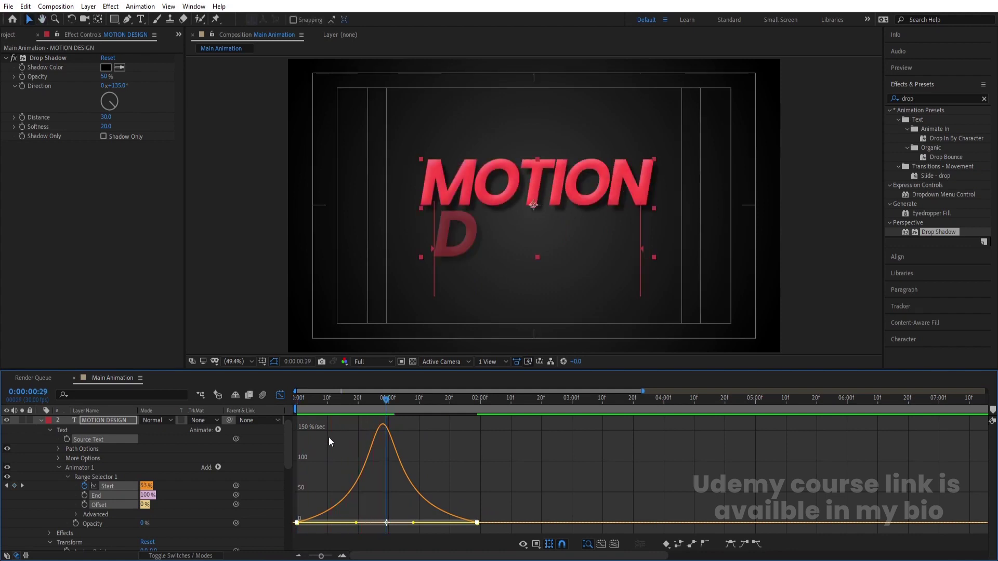
# - Turn on Randomize Order in the Range Selector's advanced options
pyautogui.click(76, 514)
pyautogui.scroll(-3, 78, 513)
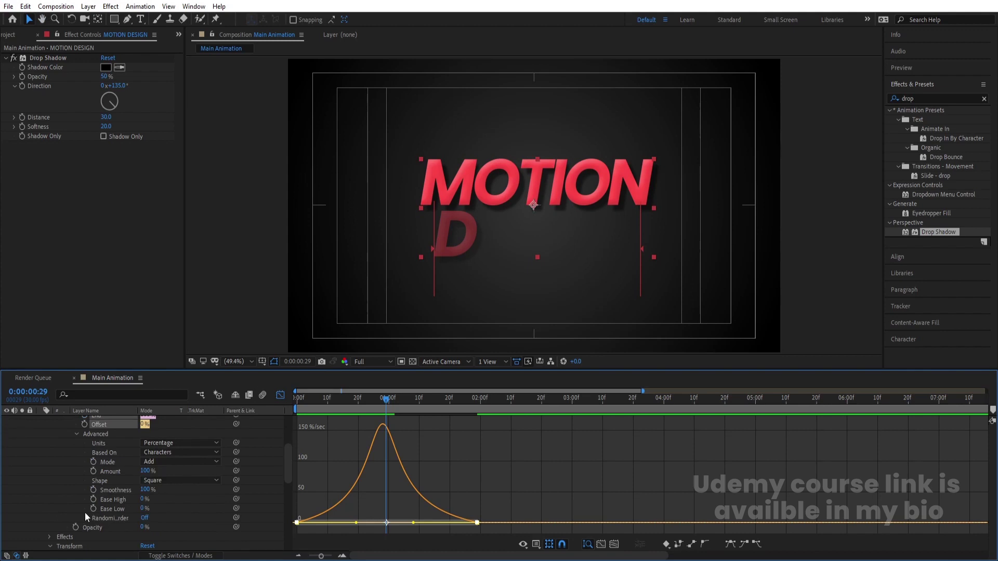
pyautogui.click(112, 518)
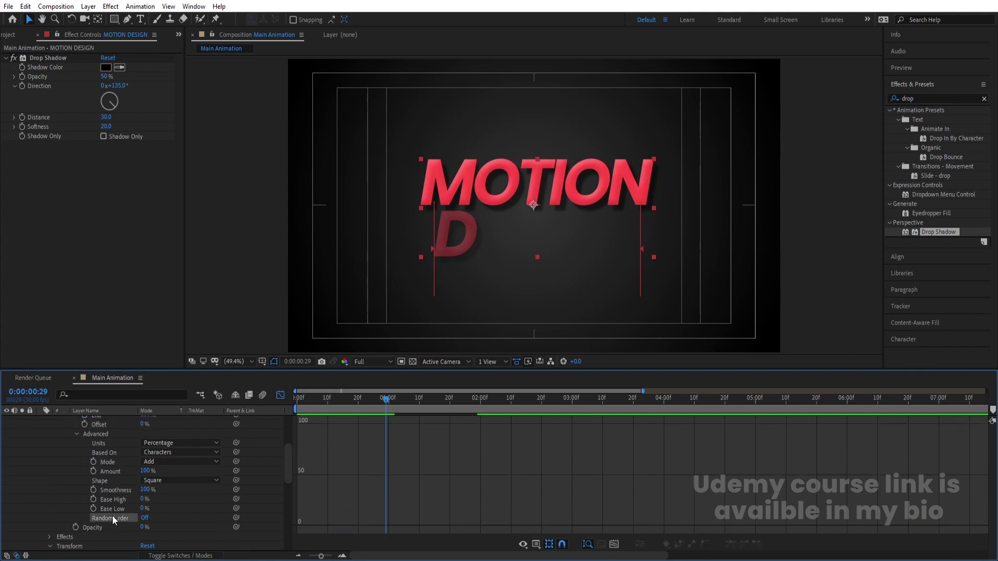
pyautogui.click(143, 518)
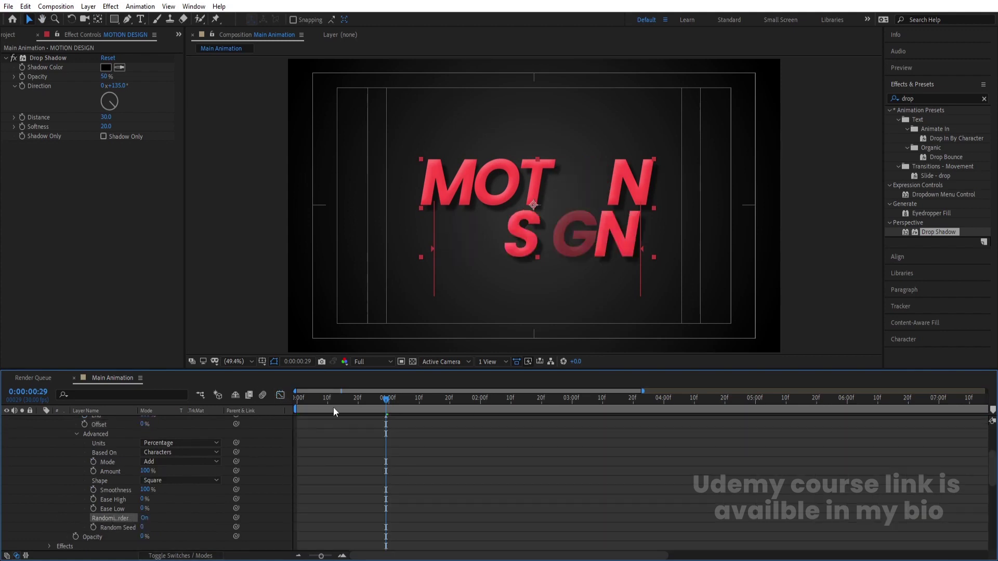
# - Preview the randomized letter reveal, shorten it by moving the final Start keyframe to 0:00:01:17, and replay it from frame zero
pyautogui.press('Home')
pyautogui.click(280, 395)
pyautogui.press('space')
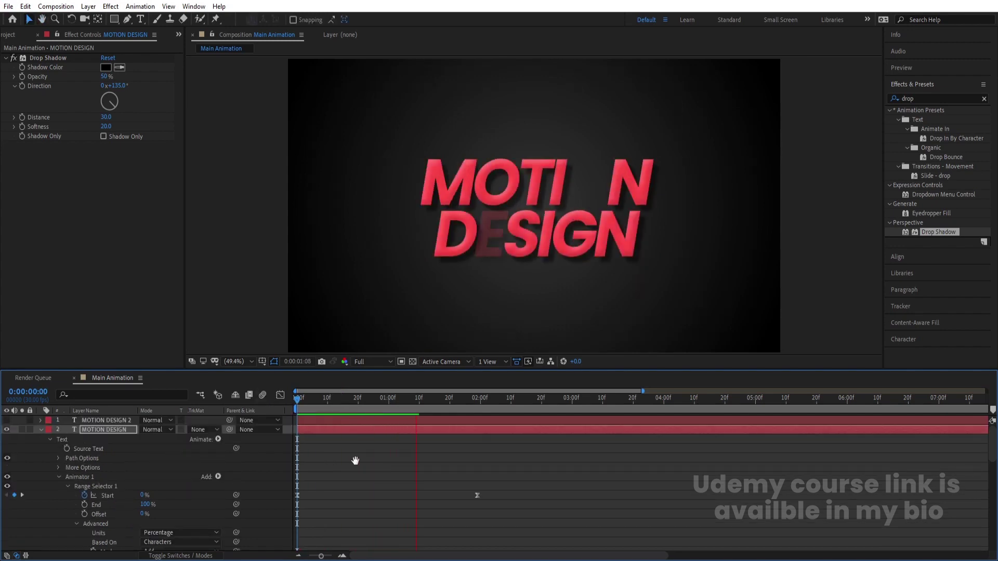
pyautogui.press('space')
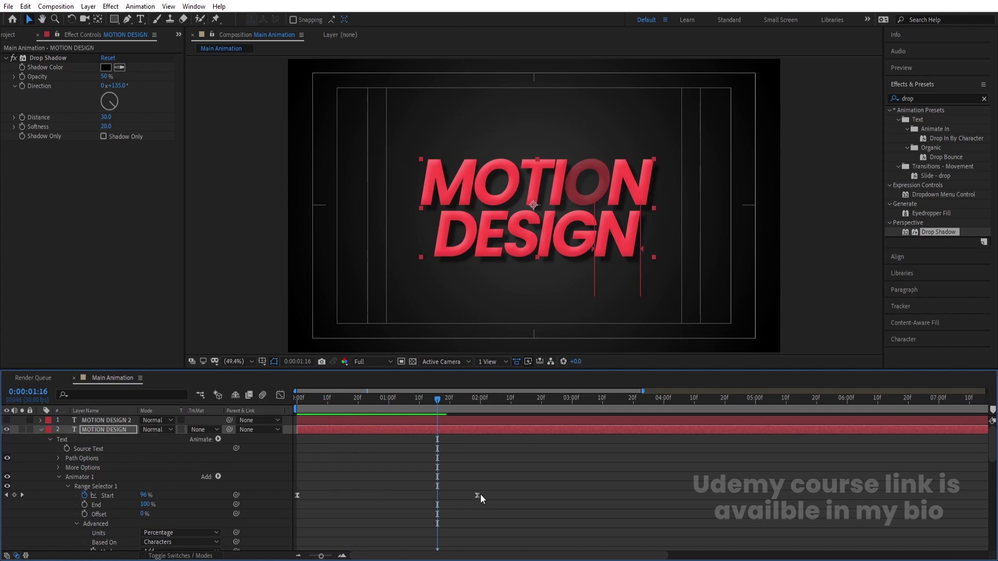
pyautogui.moveTo(477, 494); pyautogui.dragTo(439, 495)
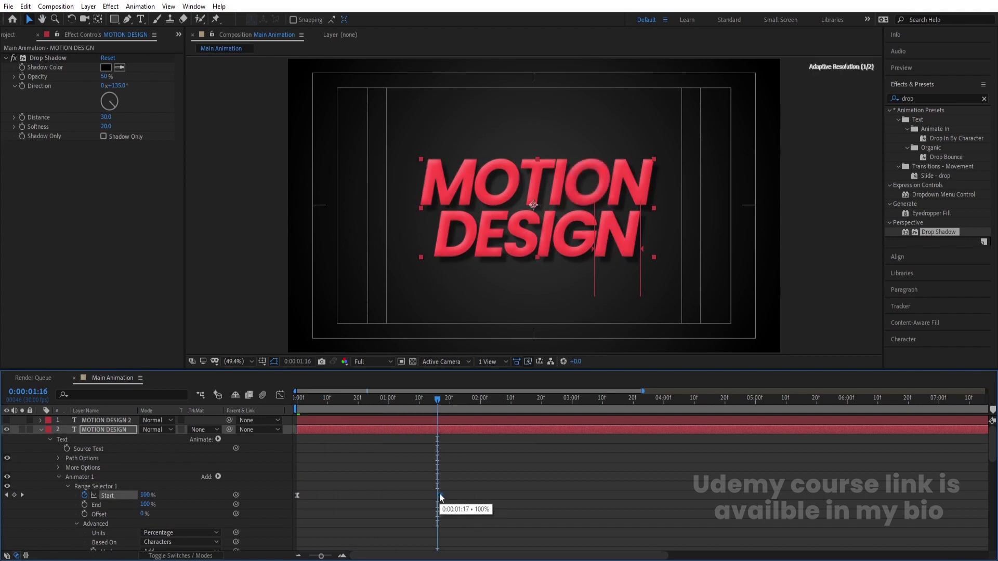
pyautogui.click(447, 474)
pyautogui.hotkey('ctrl', '`')
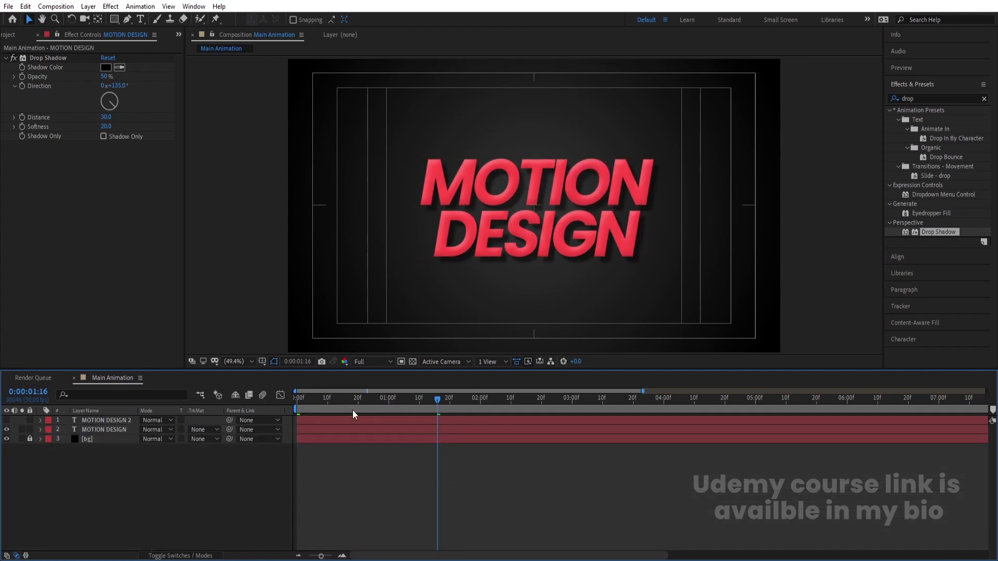
pyautogui.moveTo(339, 402); pyautogui.dragTo(267, 407)
pyautogui.press('space')
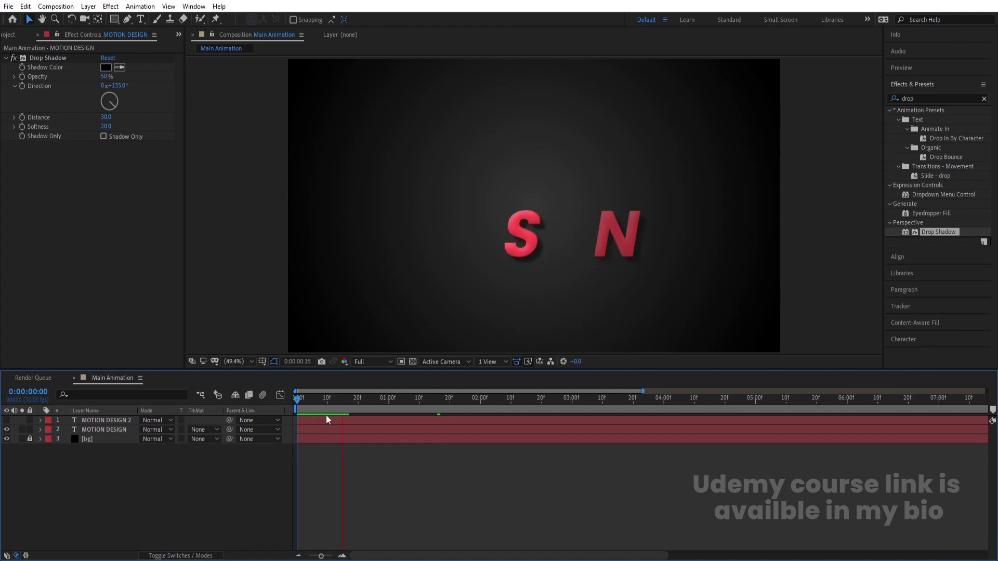
pyautogui.press("'")
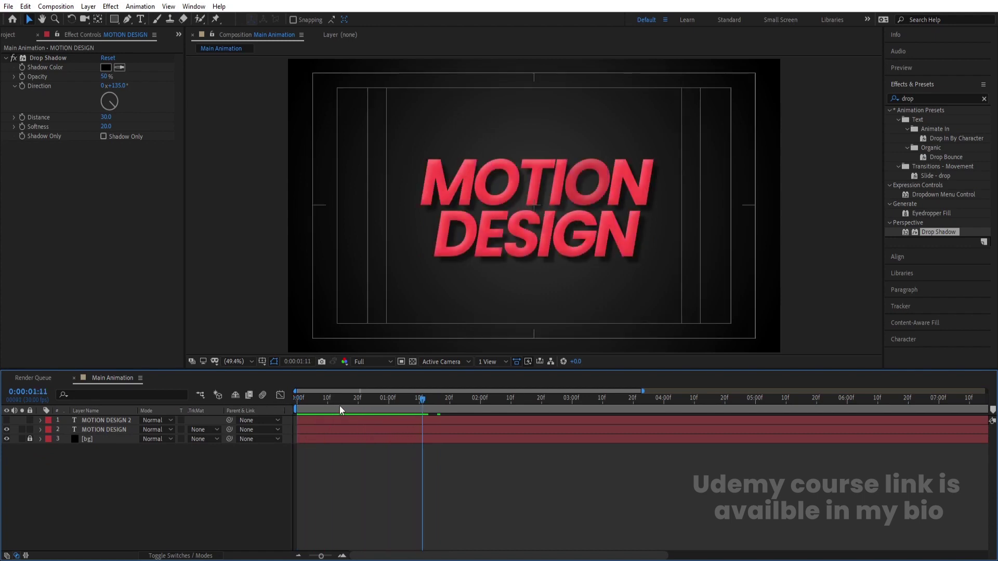
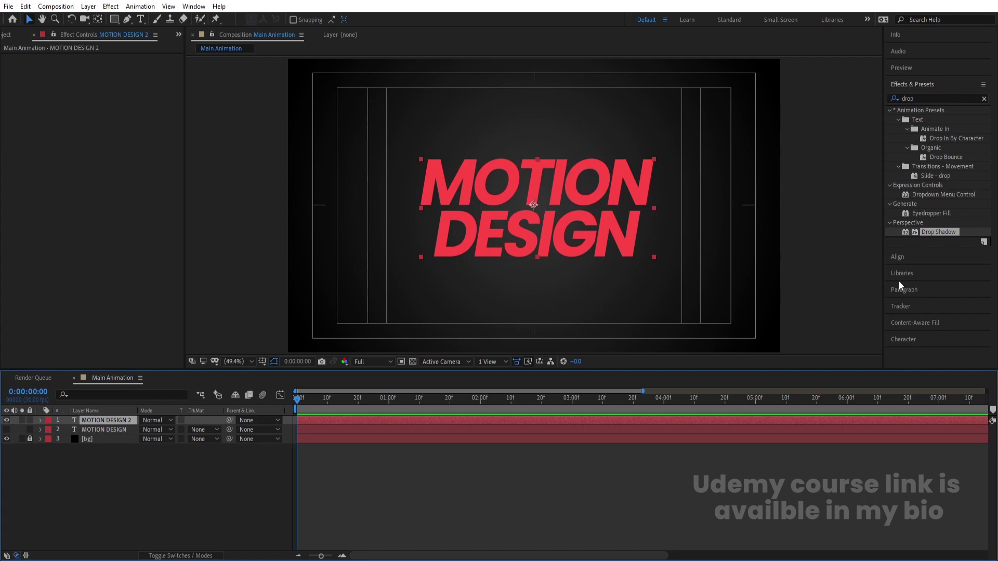
# - Give the MOTION DESIGN 2 text a 1 px red stroke and remove its fill
pyautogui.click(908, 339)
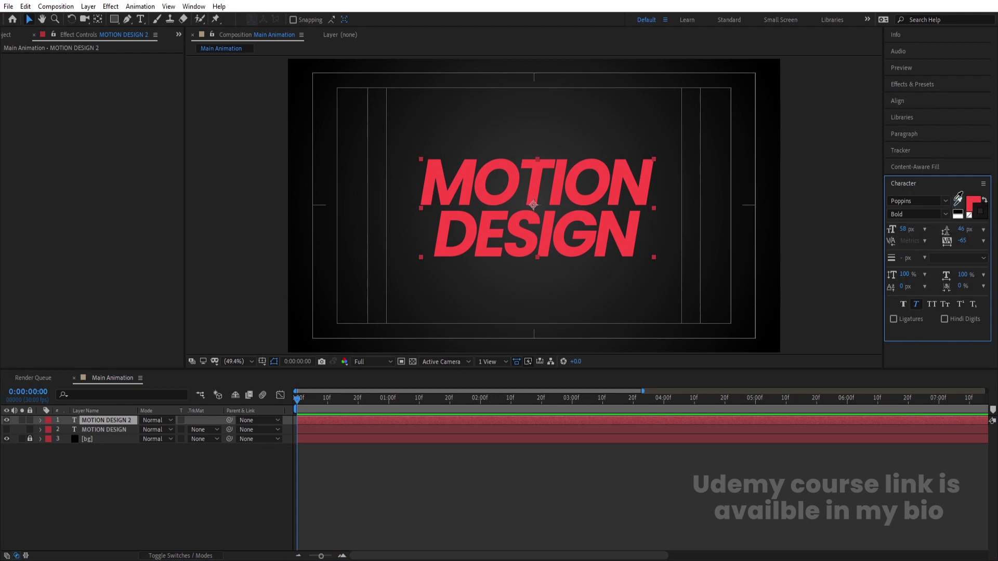
pyautogui.click(964, 197)
pyautogui.click(972, 200)
pyautogui.click(971, 201)
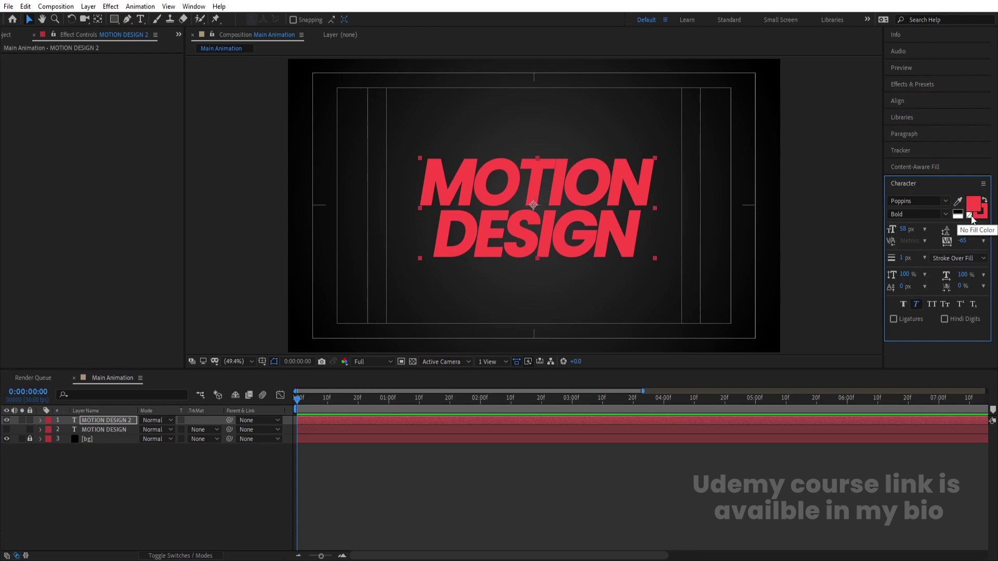
pyautogui.click(970, 215)
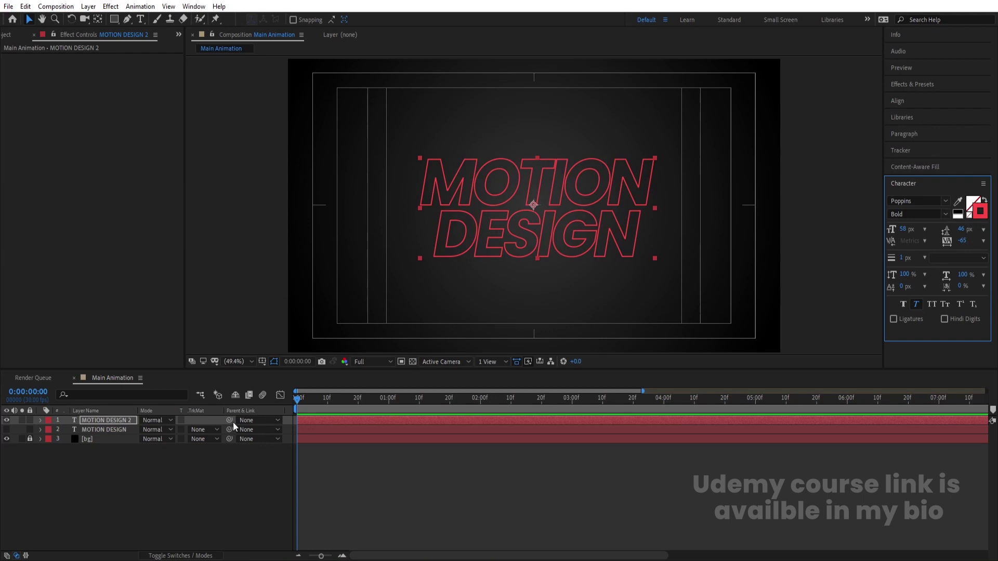
# - Create shapes from the MOTION DESIGN 2 text and delete that source text layer
pyautogui.click(188, 498)
pyautogui.click(96, 421)
pyautogui.rightClick(96, 422)
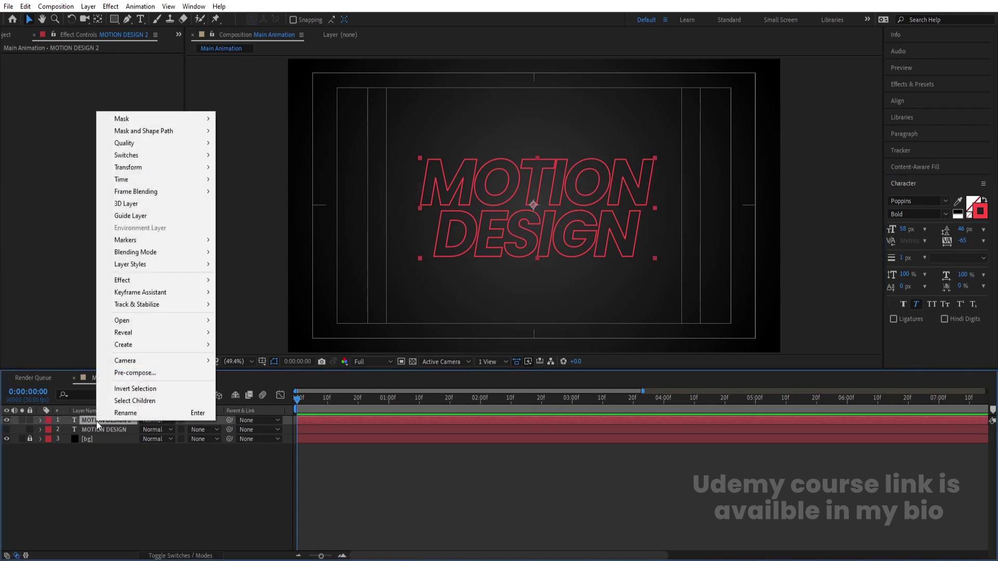
pyautogui.moveTo(125, 347)
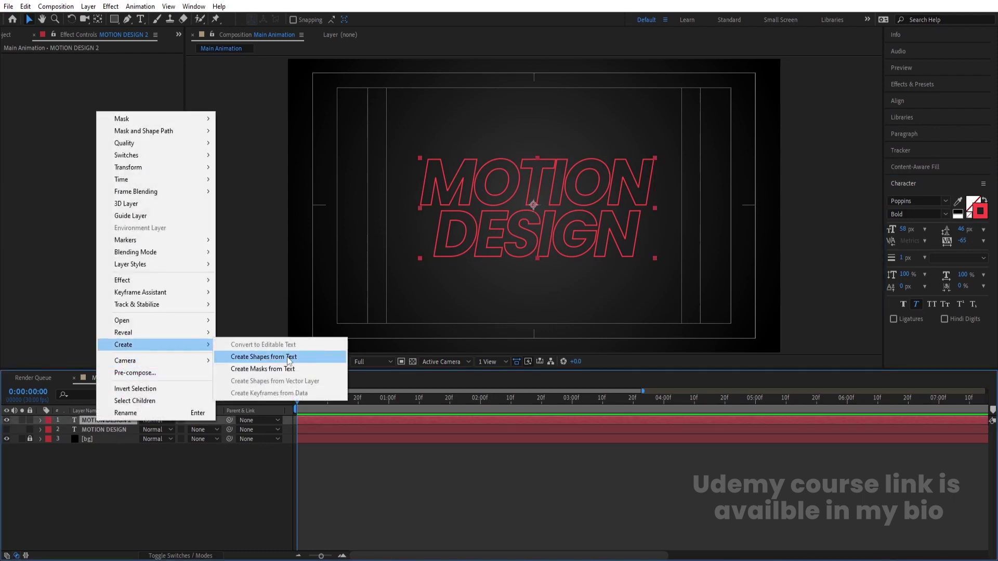
pyautogui.click(289, 359)
pyautogui.click(106, 429)
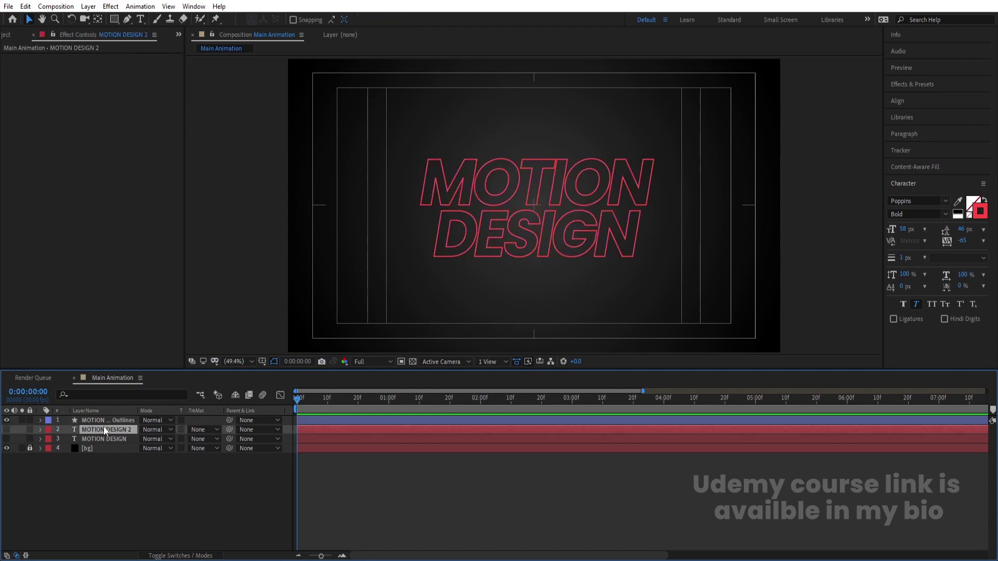
pyautogui.press('Delete')
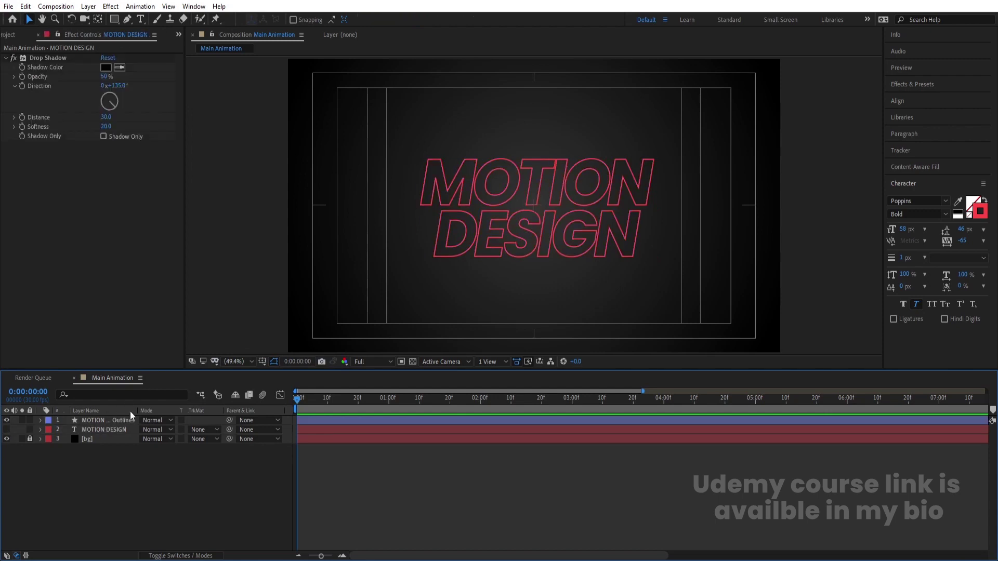
# - Add Trim Paths to the Contents of the MOTION DESIGN 2 Outlines layer
pyautogui.click(40, 420)
pyautogui.click(65, 432)
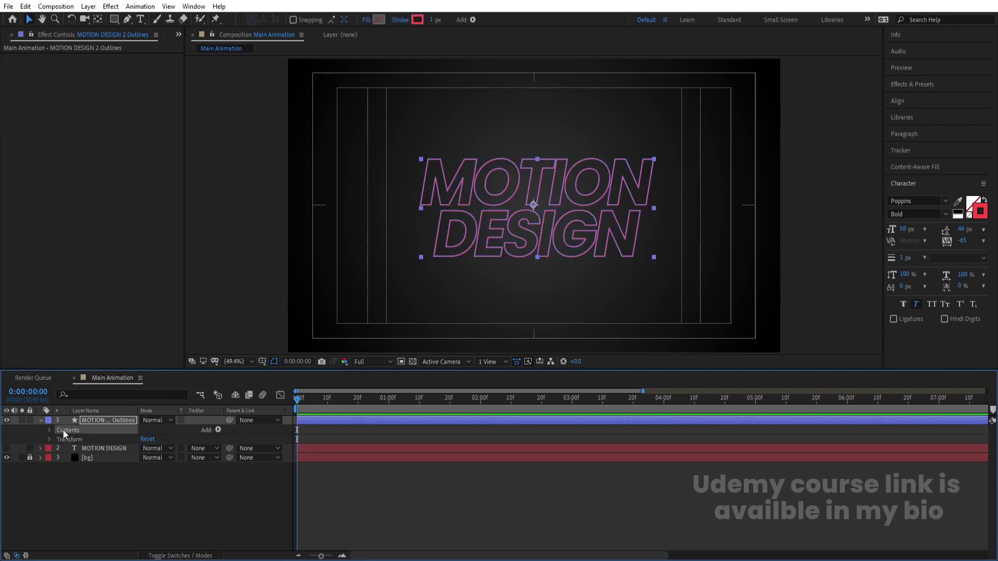
pyautogui.click(218, 430)
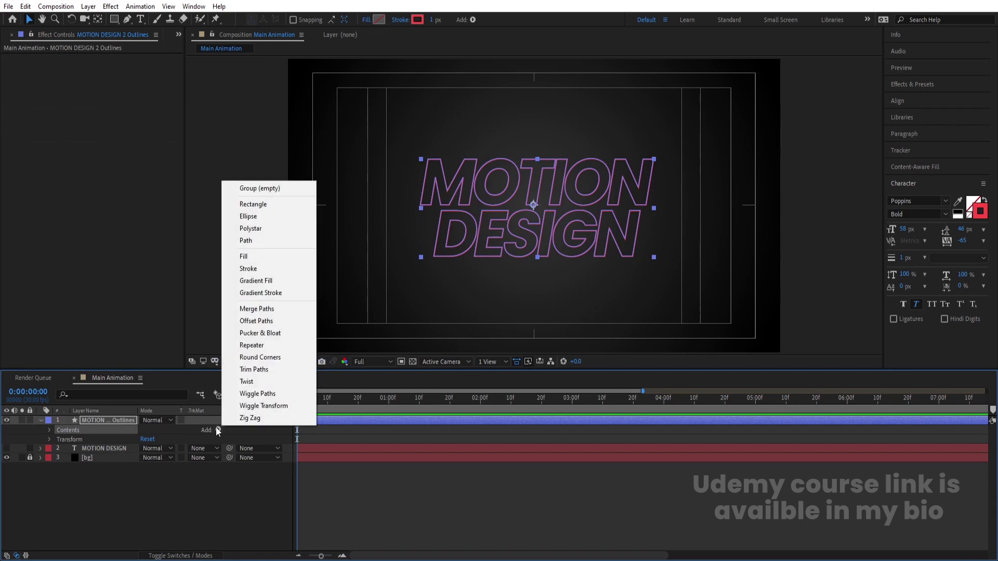
pyautogui.click(261, 370)
pyautogui.click(57, 547)
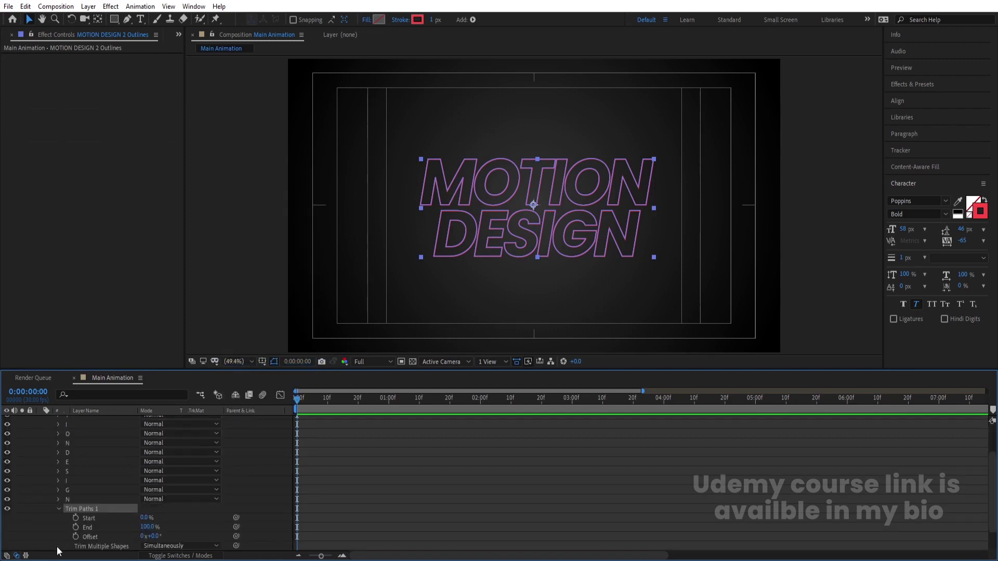
# - Keyframe the Trim Paths End from 0% at frame zero to 80% at 0:00:01:09
pyautogui.moveTo(151, 526); pyautogui.dragTo(69, 527)
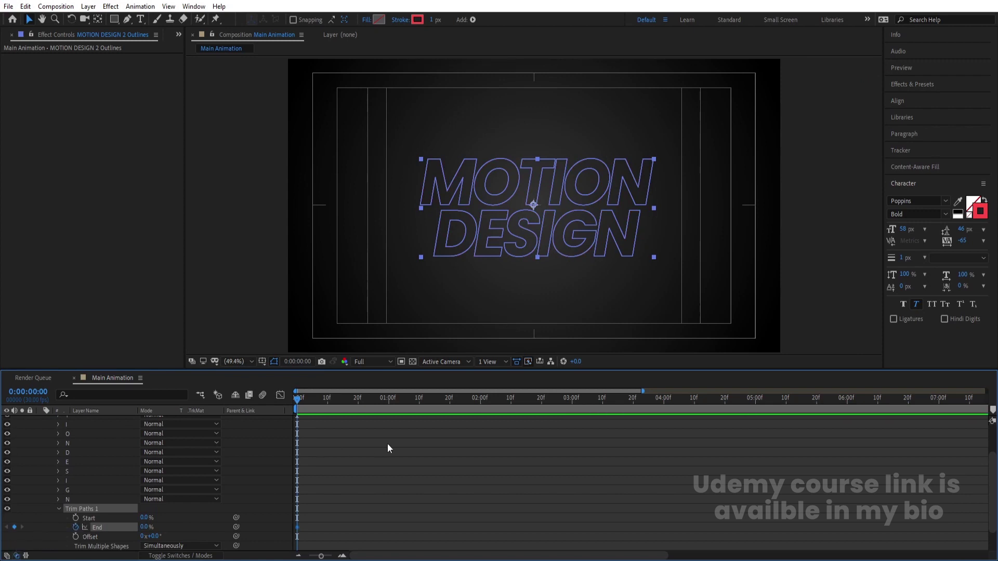
pyautogui.click(417, 401)
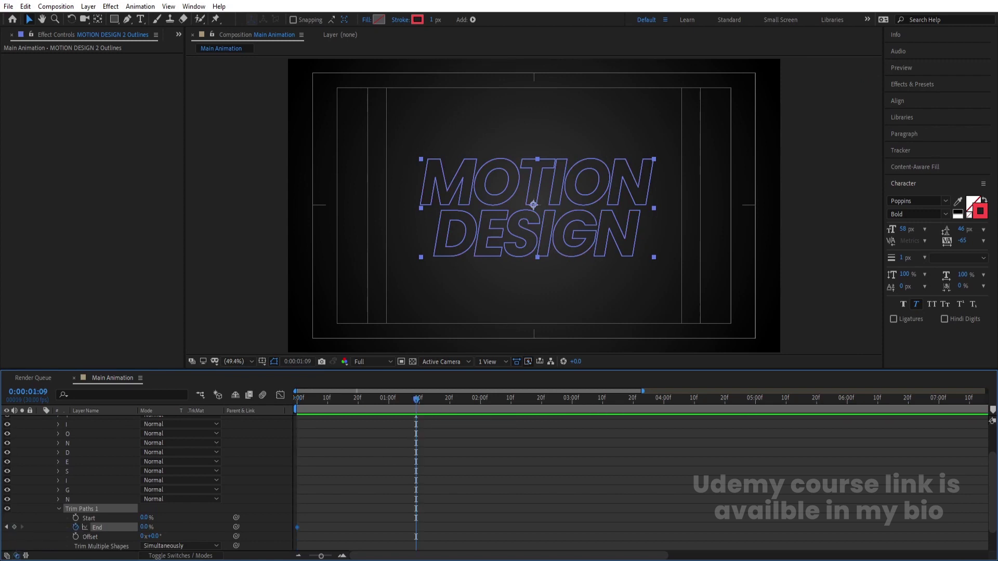
pyautogui.click(144, 527)
pyautogui.write('80')
pyautogui.press('Return')
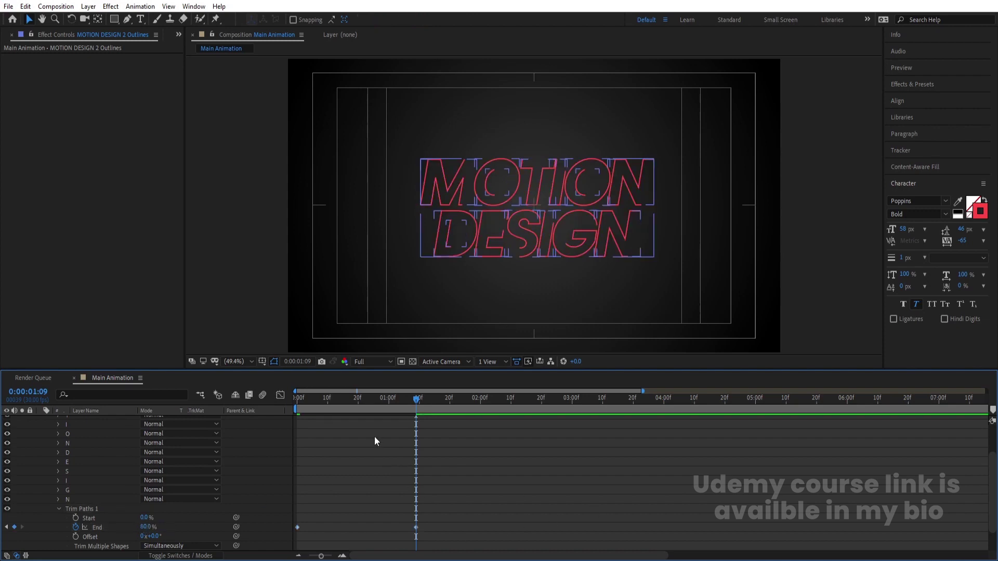
# - Add the expression time*60 to the Trim Paths Offset and preview the stroke animation from the start
pyautogui.press('Home')
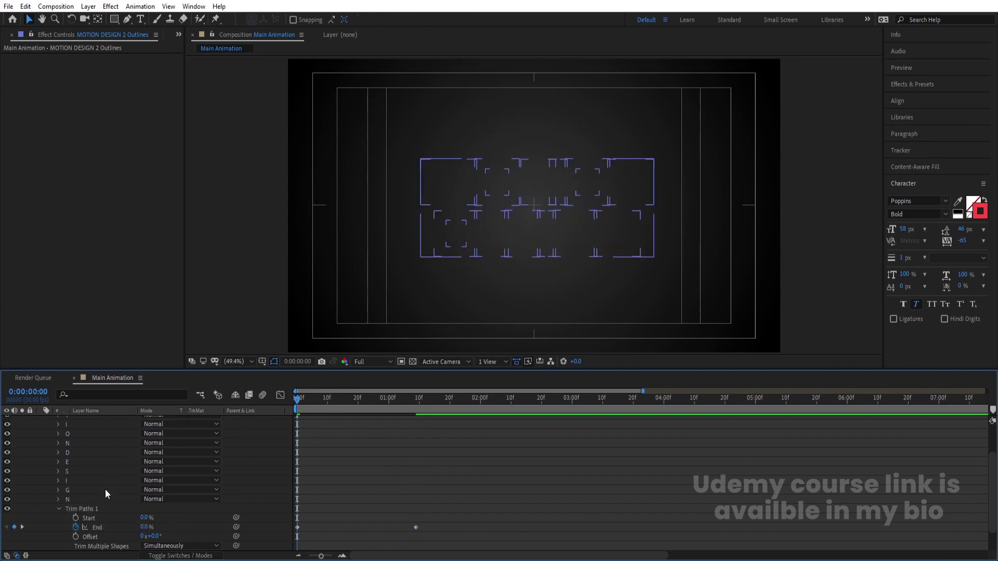
pyautogui.keyDown('alt'); pyautogui.click(76, 537); pyautogui.keyUp('alt')
pyautogui.write('time')
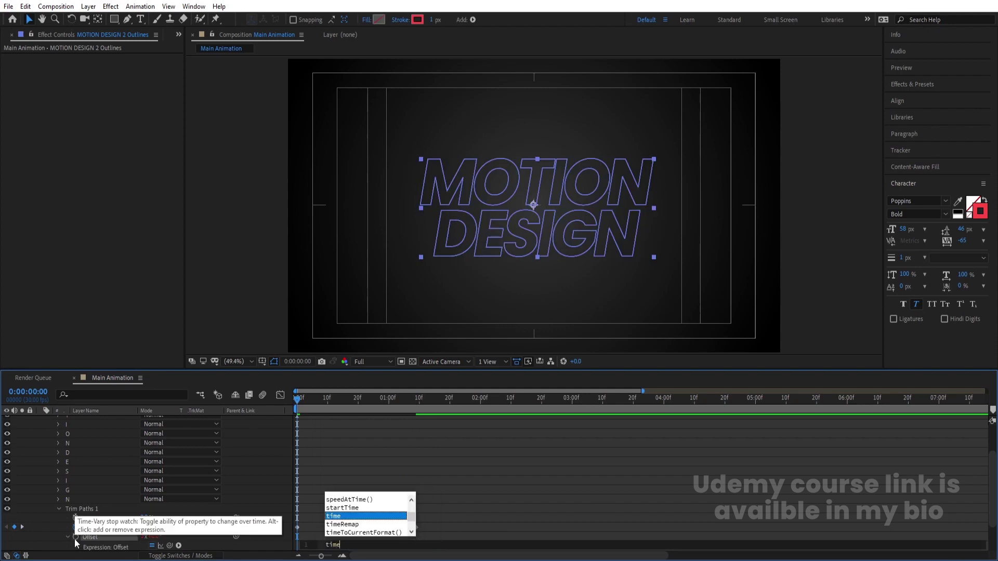
pyautogui.write('*')
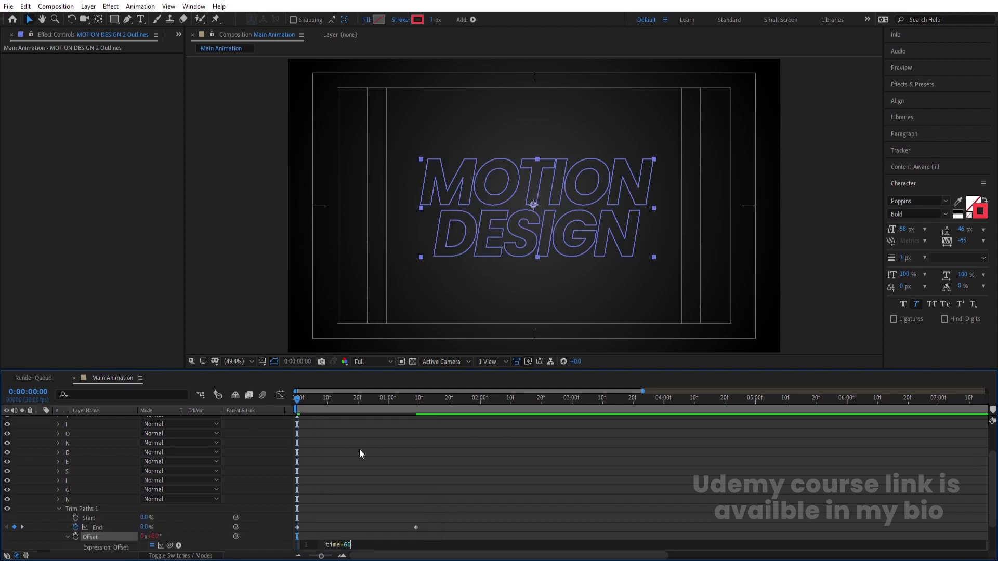
pyautogui.click(364, 482)
pyautogui.press('space')
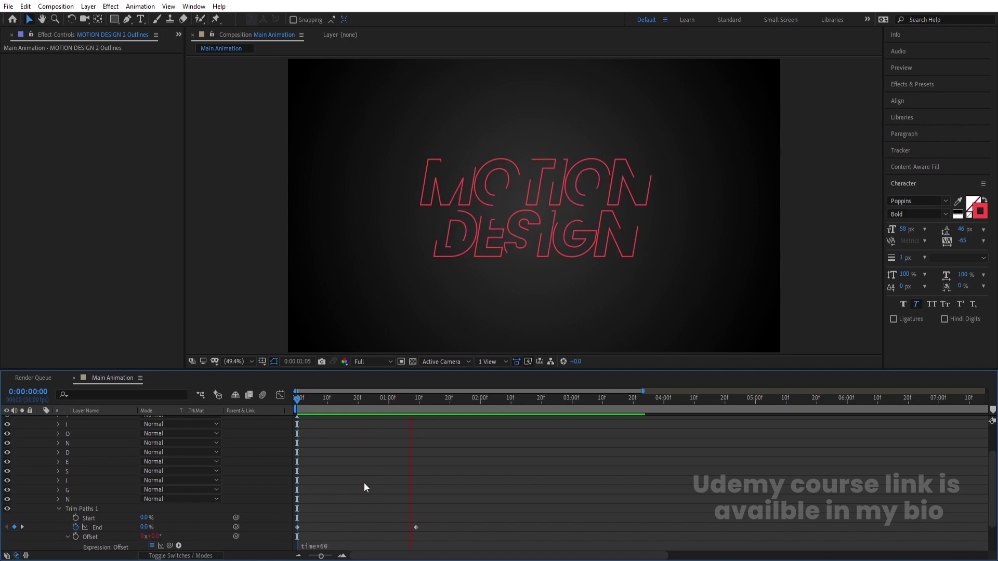
pyautogui.press('space')
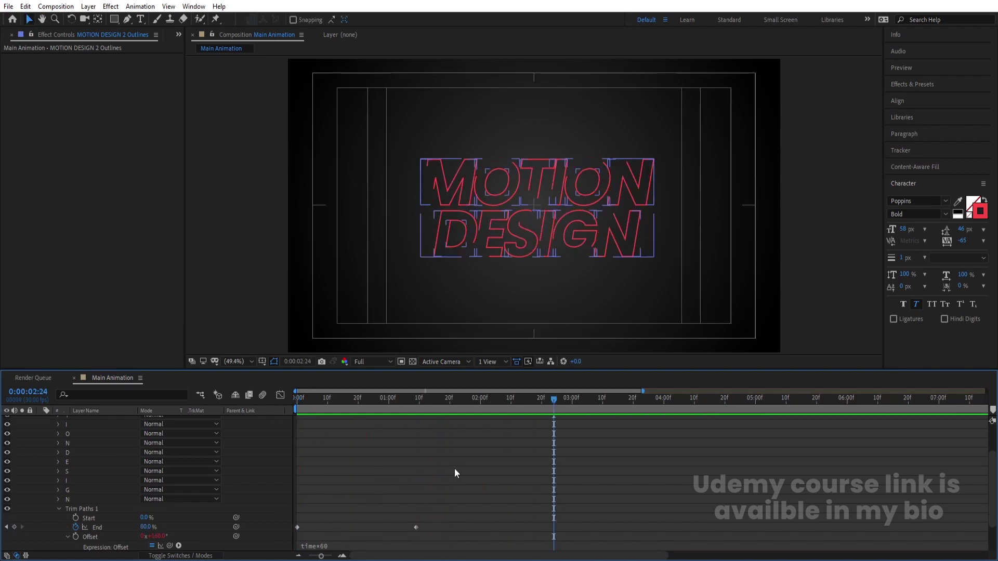
# - Apply Easy Ease to both End keyframes, move the last one to about 0:00:01:21, and preview the slower stroke reveal
pyautogui.moveTo(455, 469); pyautogui.dragTo(294, 532)
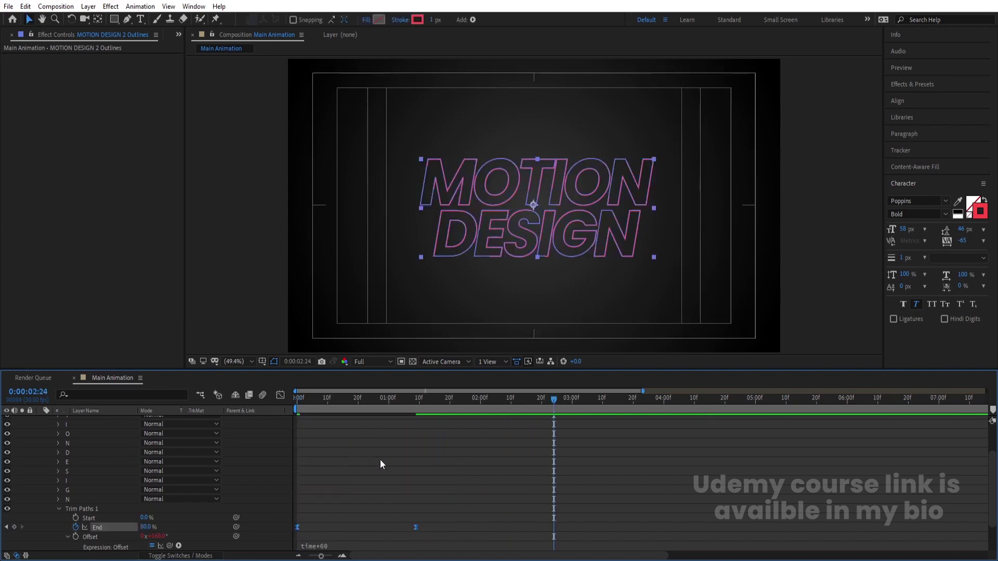
pyautogui.moveTo(415, 527); pyautogui.dragTo(452, 529)
pyautogui.click(328, 454)
pyautogui.press('Home')
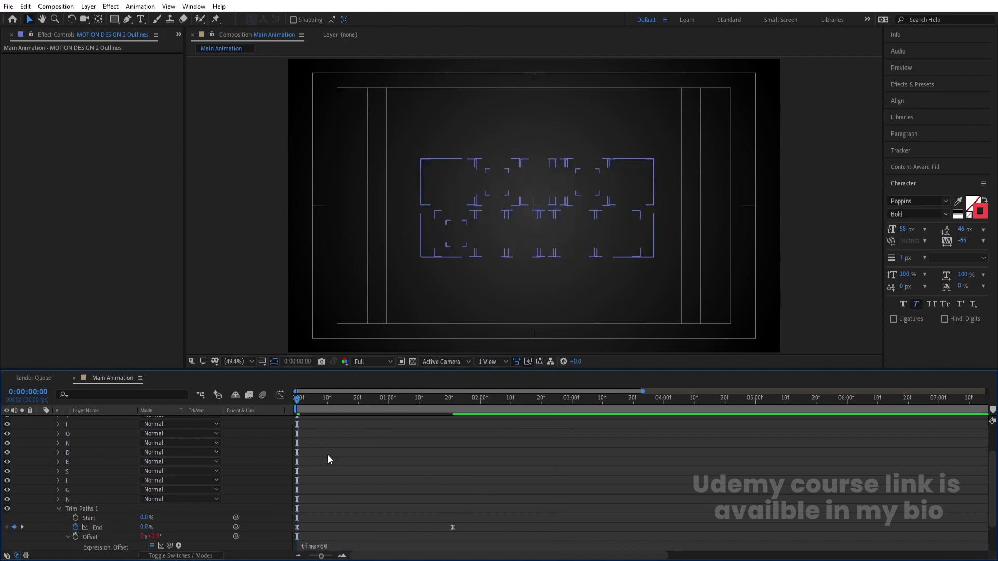
pyautogui.press('u')
pyautogui.press('space')
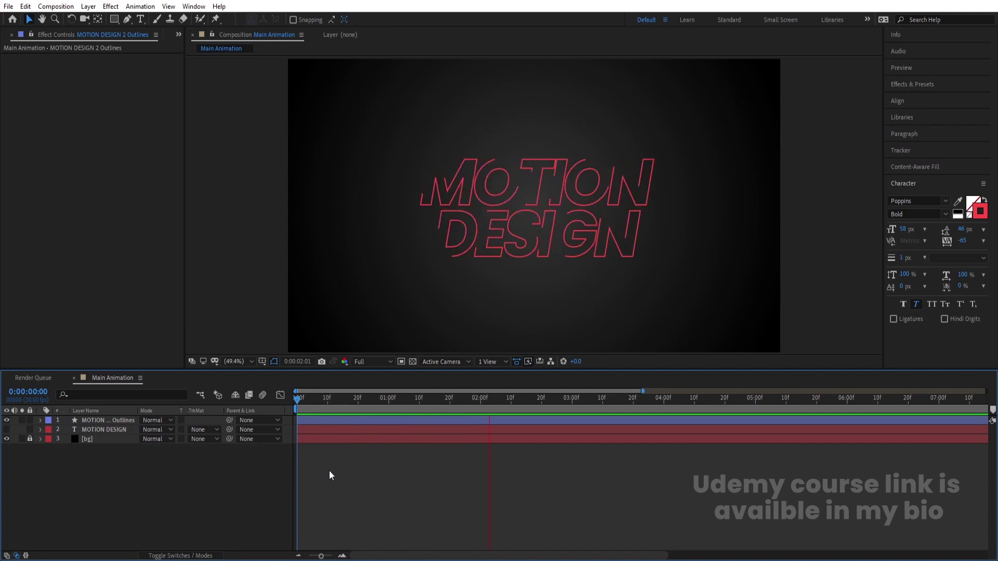
pyautogui.press('space')
# - Pre-compose the MOTION DESIGN 2 Outlines layer into a new composition named strokes
pyautogui.click(92, 422)
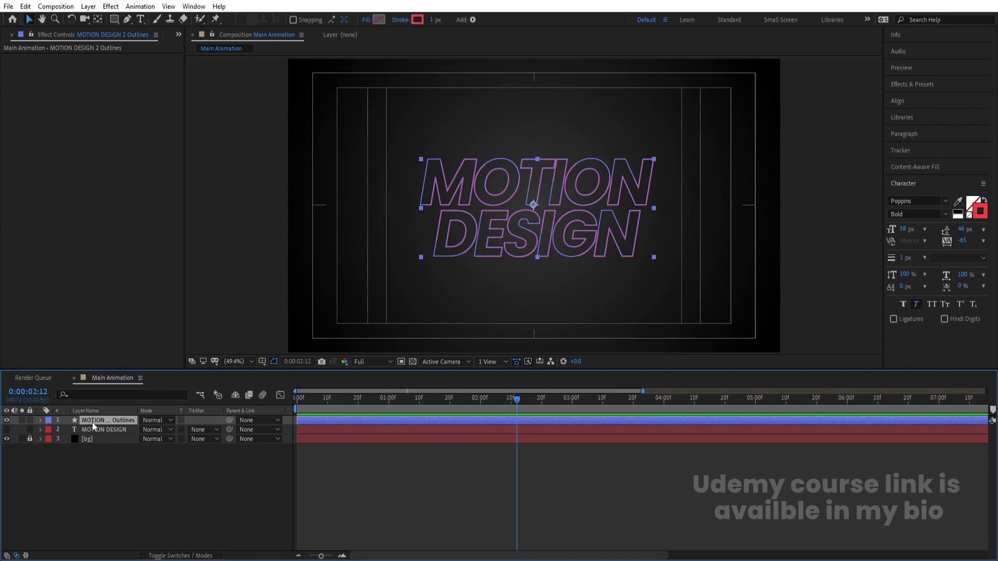
pyautogui.hotkey('ctrl', 'shift', 'c')
pyautogui.write('str')
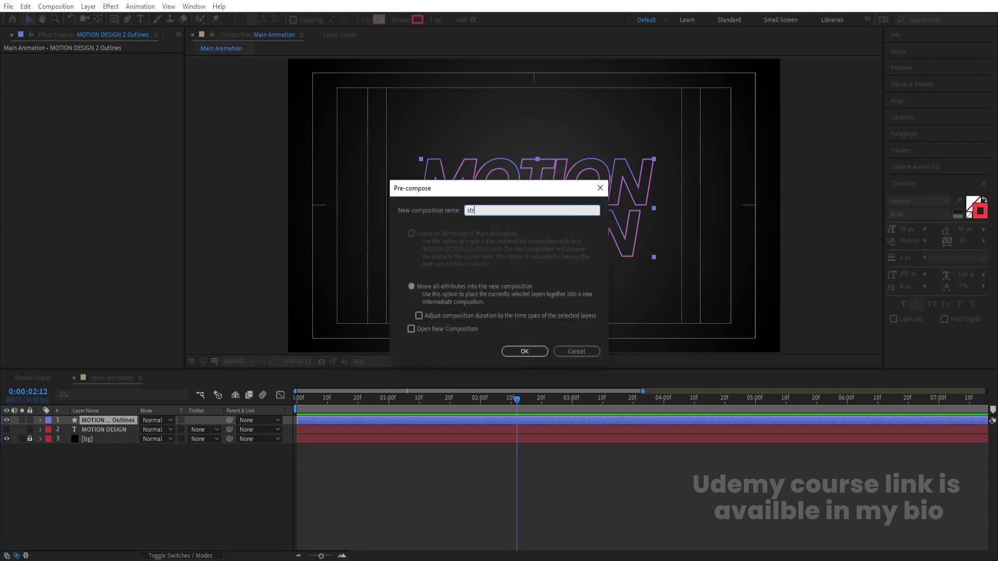
pyautogui.write('okes')
pyautogui.press('Return')
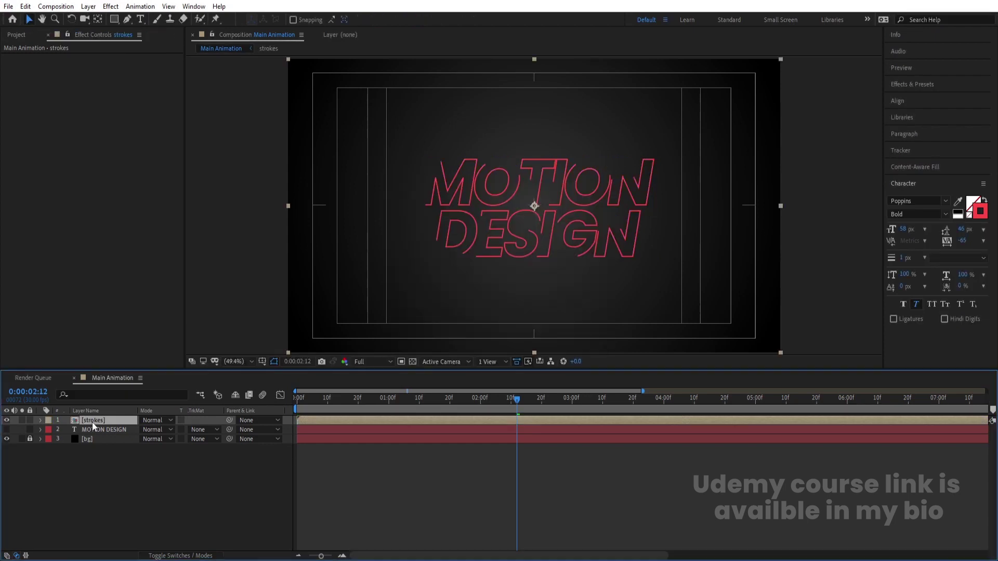
# - Open the strokes composition and reveal the outline layer's keyframes with the playhead at frame zero
pyautogui.doubleClick(92, 421)
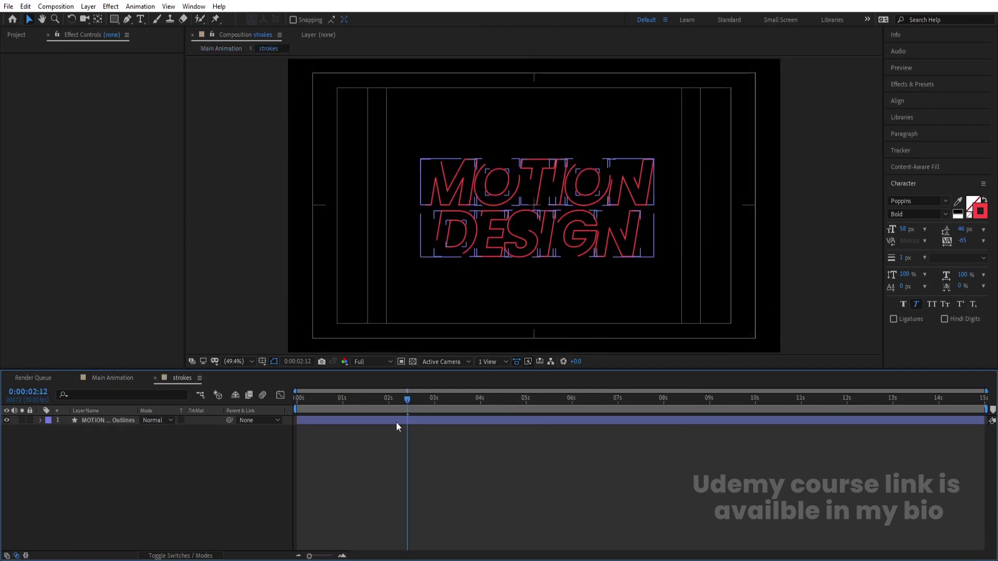
pyautogui.moveTo(312, 397); pyautogui.dragTo(279, 416)
pyautogui.press('u')
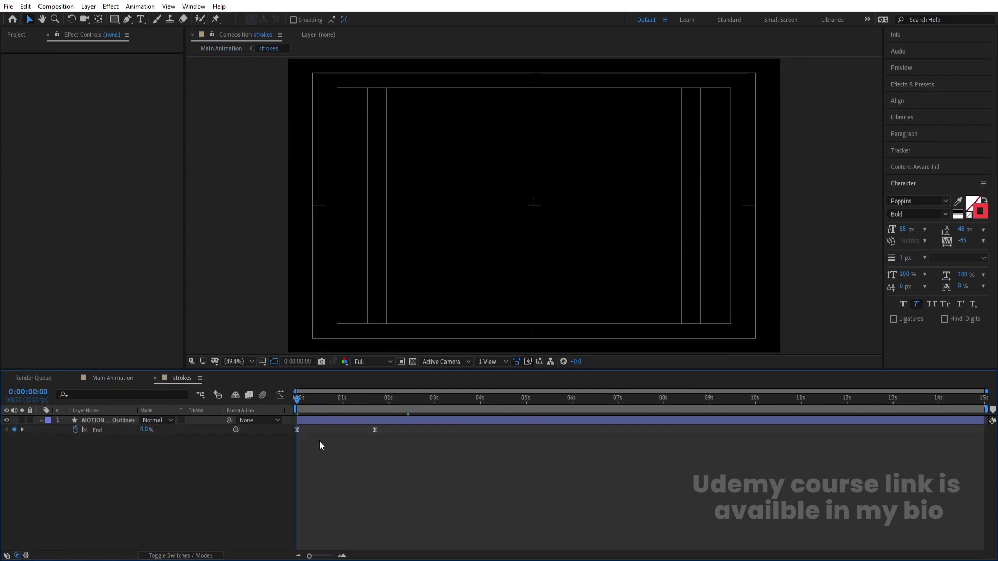
pyautogui.press('=')
pyautogui.press('=')
# - Duplicate the MOTION DESIGN 2 Outlines layer twice, starting the copies at frame 5 and frame 10
pyautogui.click(317, 420)
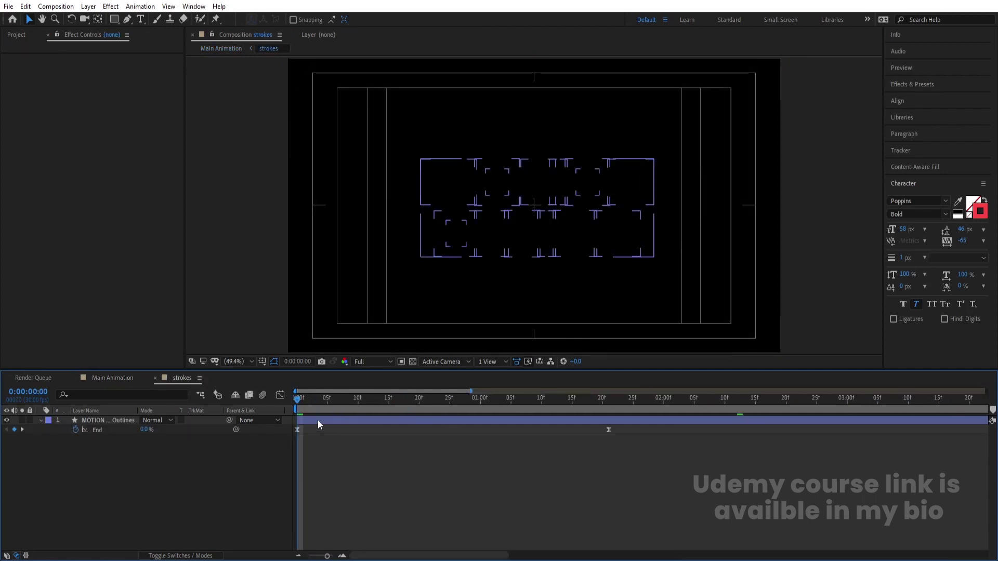
pyautogui.hotkey('ctrl', 'd')
pyautogui.click(328, 398)
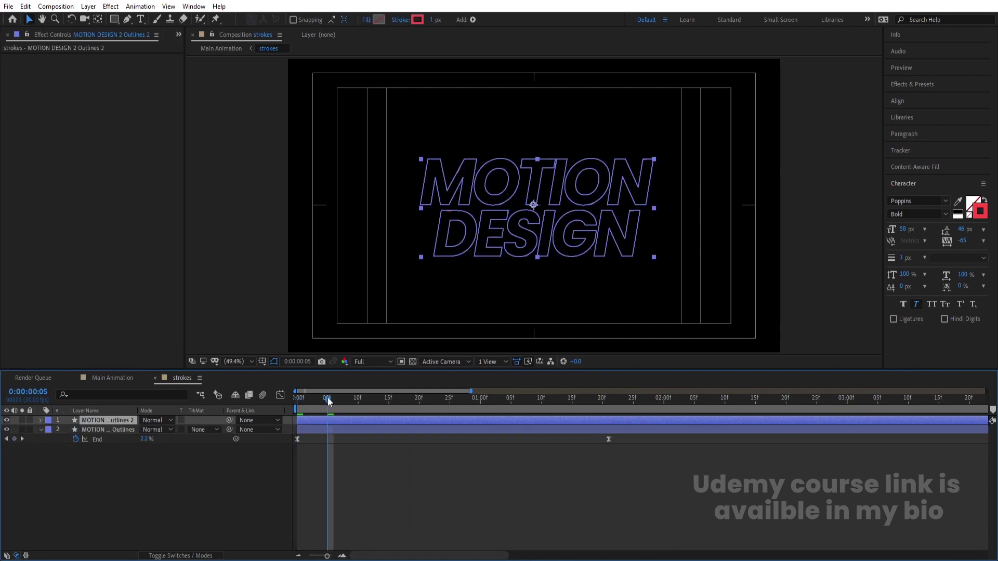
pyautogui.hotkey('alt', '[')
pyautogui.click(359, 403)
pyautogui.hotkey('ctrl', 'd')
pyautogui.hotkey('alt', '[')
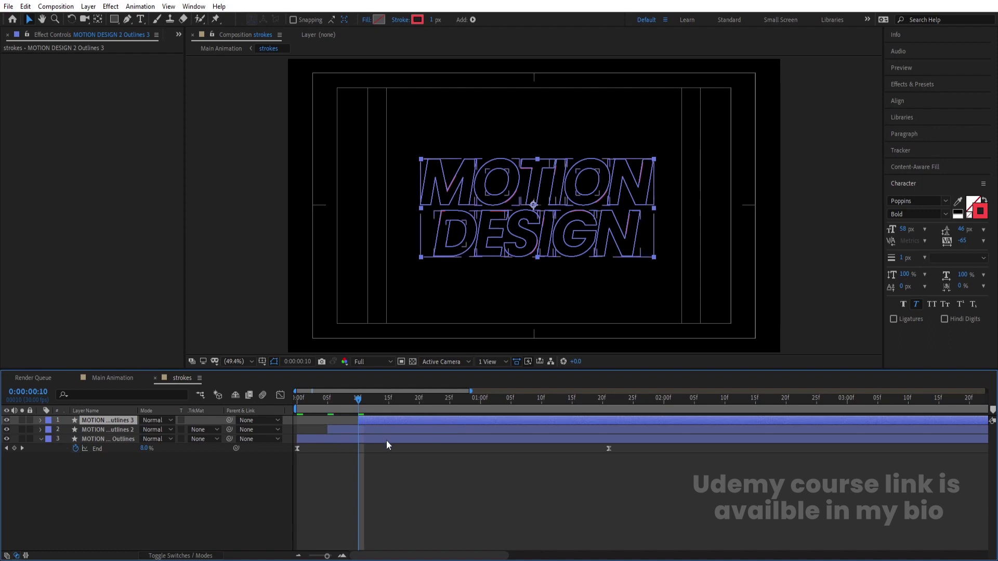
# - Set the stroke width of the original MOTION DESIGN 2 Outlines layer to 0.1 px
pyautogui.click(314, 442)
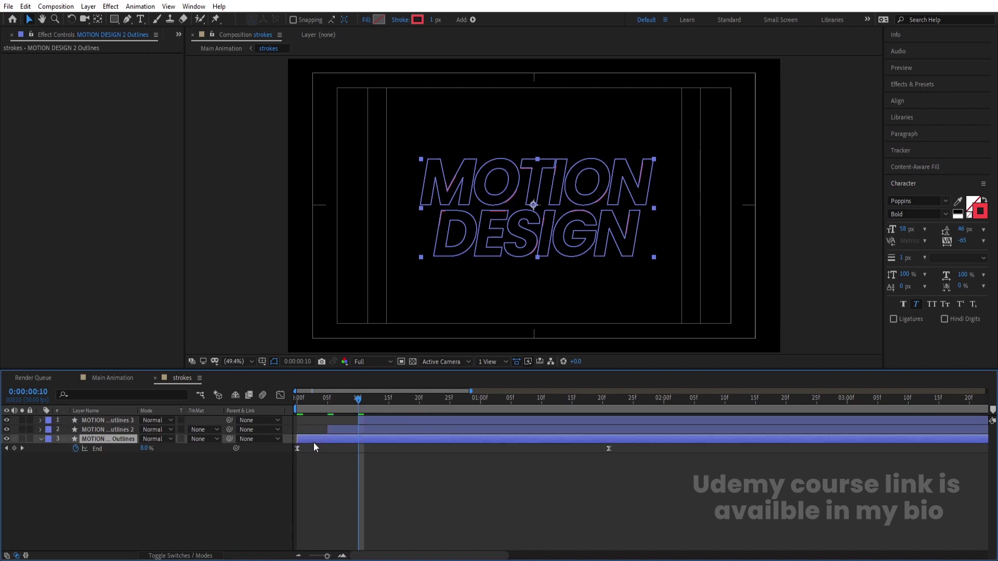
pyautogui.click(436, 20)
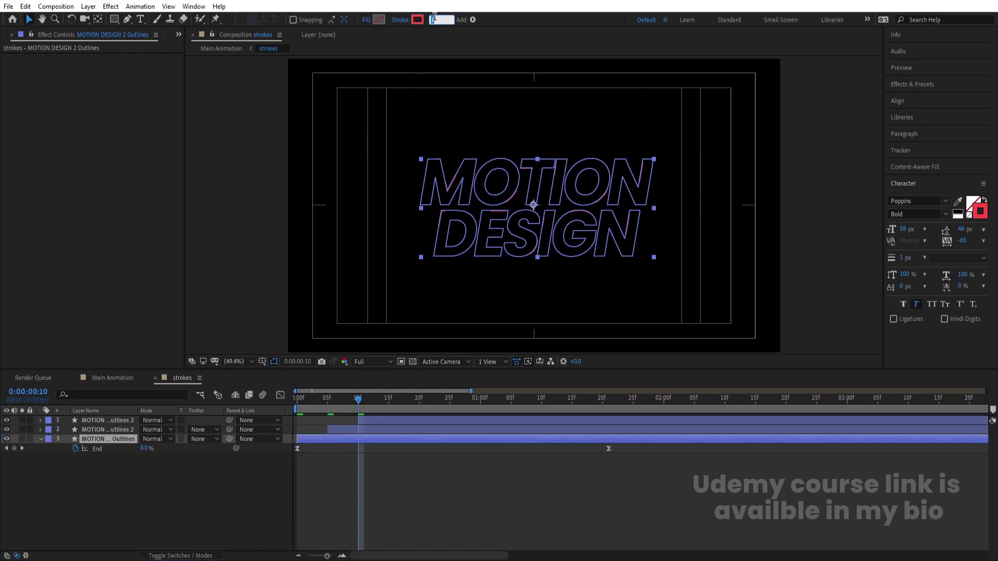
pyautogui.write('0.1')
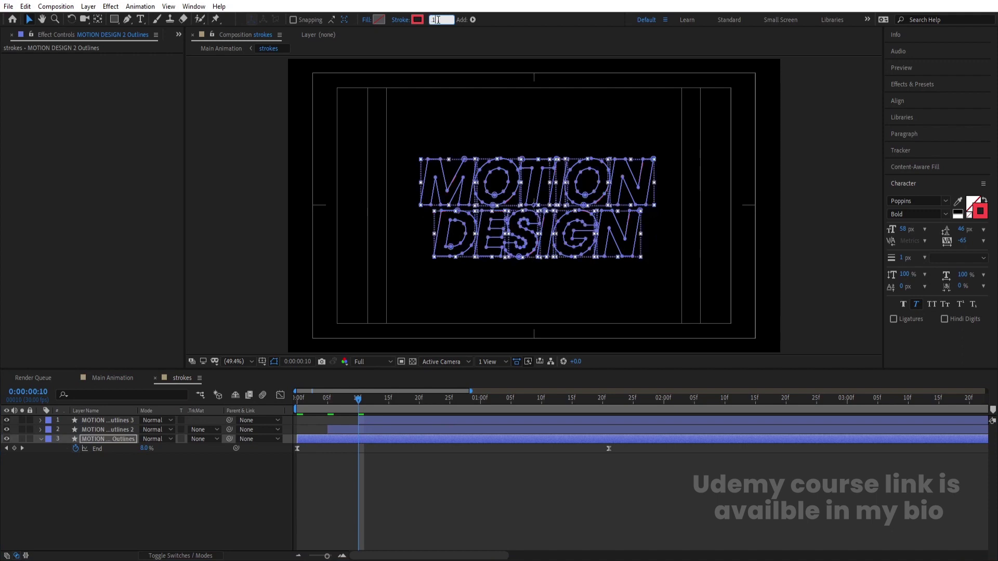
pyautogui.press('Return')
# - Set the stroke width of the MOTION DESIGN 2 Outlines 2 layer, which starts at frame 5, to 0.2 px
pyautogui.click(333, 429)
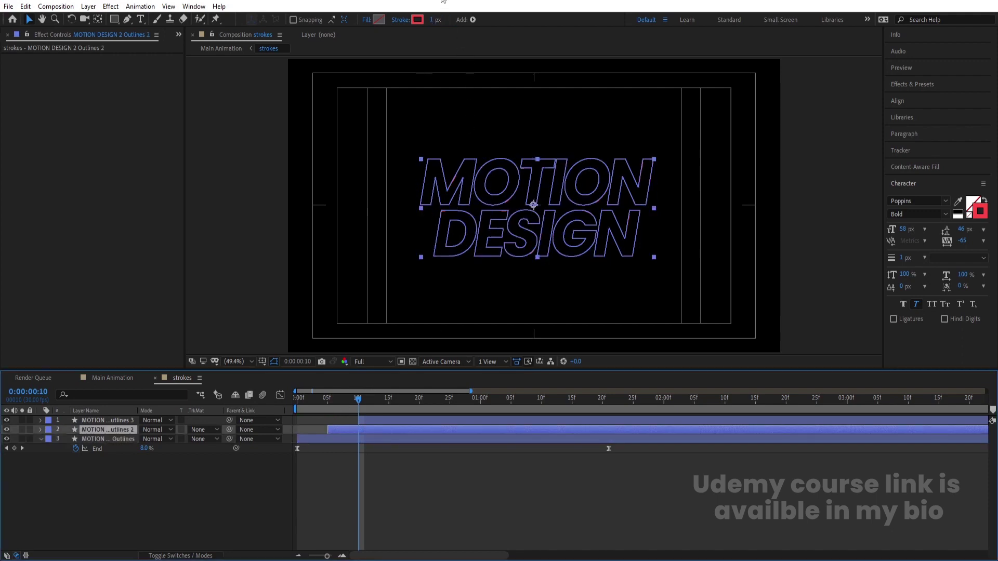
pyautogui.click(435, 19)
pyautogui.write('0.1')
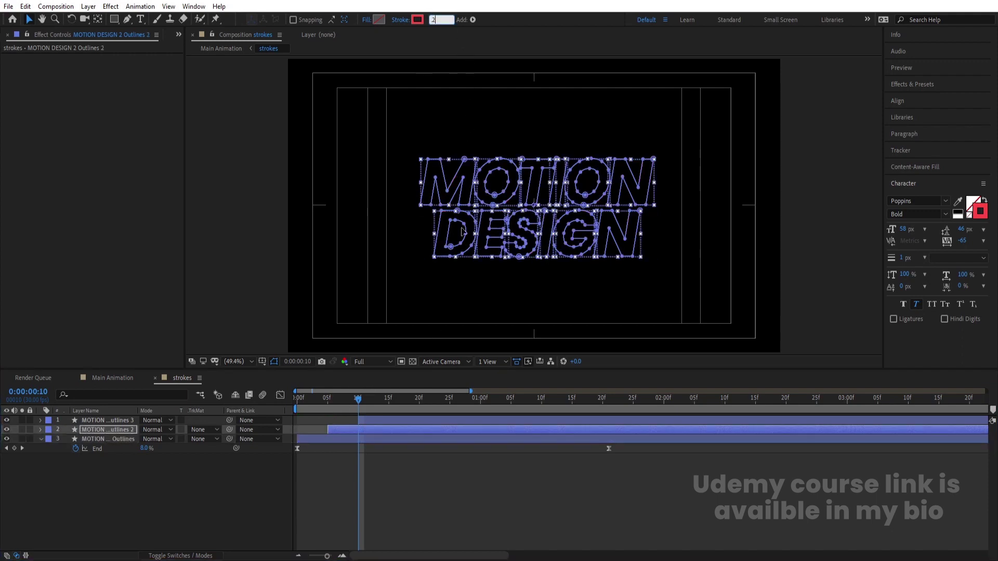
pyautogui.press('Return')
pyautogui.click(374, 421)
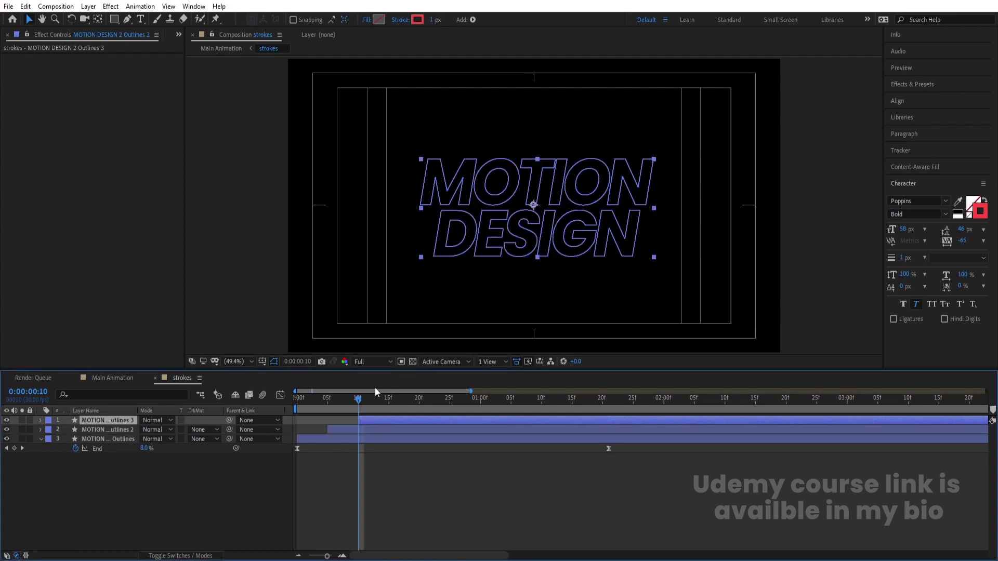
pyautogui.click(354, 432)
# - Set the stroke width of the MOTION DESIGN 2 Outlines 3 layer, which starts at frame 10, to 0.3 px
pyautogui.click(367, 420)
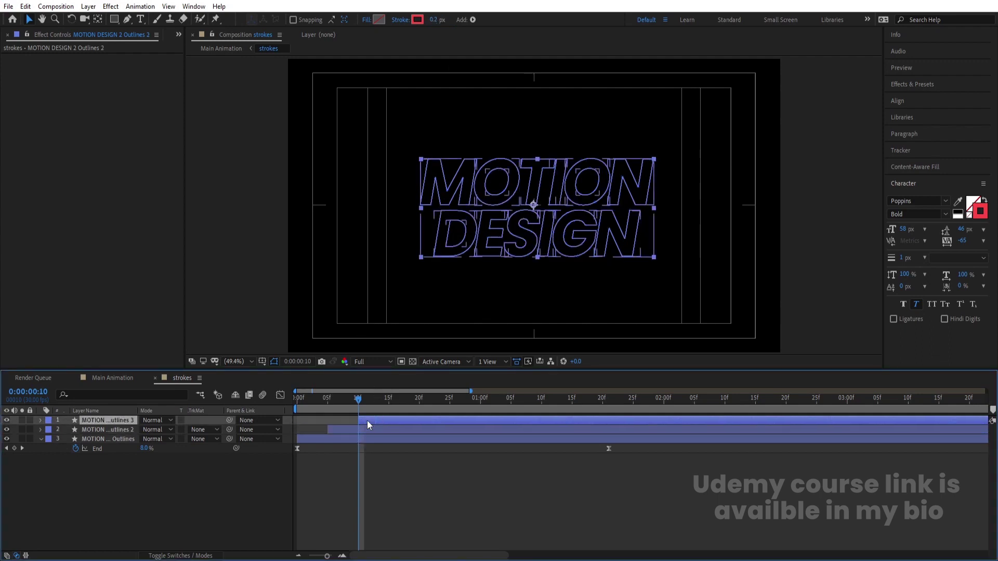
pyautogui.click(434, 18)
pyautogui.write('0.3')
pyautogui.press('Return')
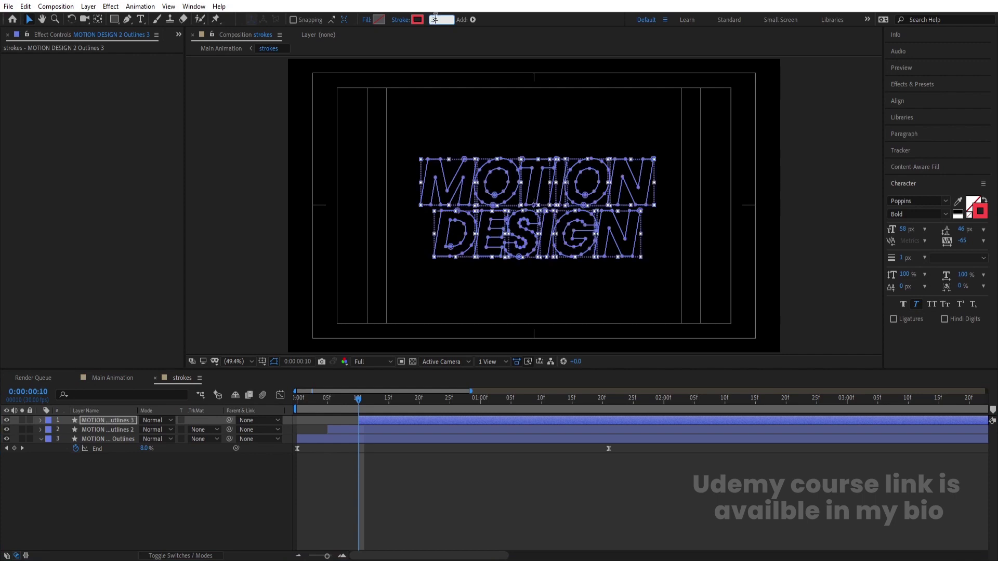
# - Duplicate the 0.3 px outline layer, start the copy at frame 15, and set its stroke width to 0.4 px
pyautogui.click(376, 423)
pyautogui.hotkey('ctrl', 'd')
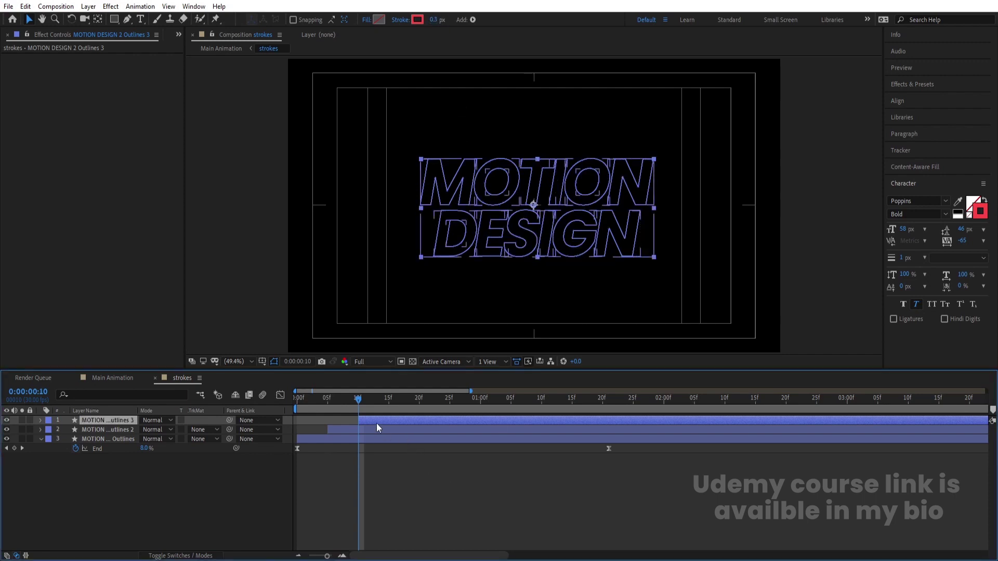
pyautogui.moveTo(378, 425); pyautogui.dragTo(390, 426)
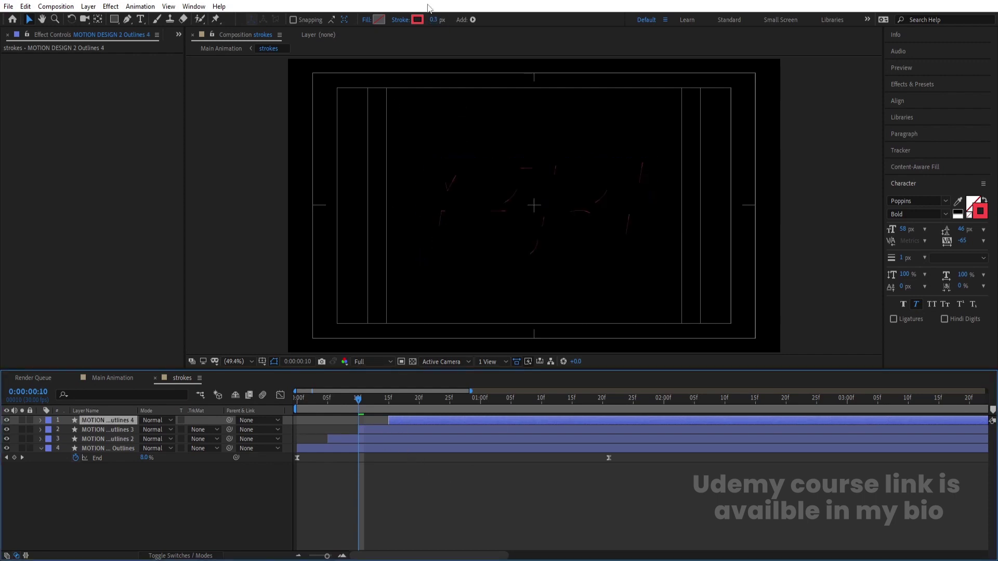
pyautogui.click(434, 20)
pyautogui.write('0.4')
pyautogui.press('Return')
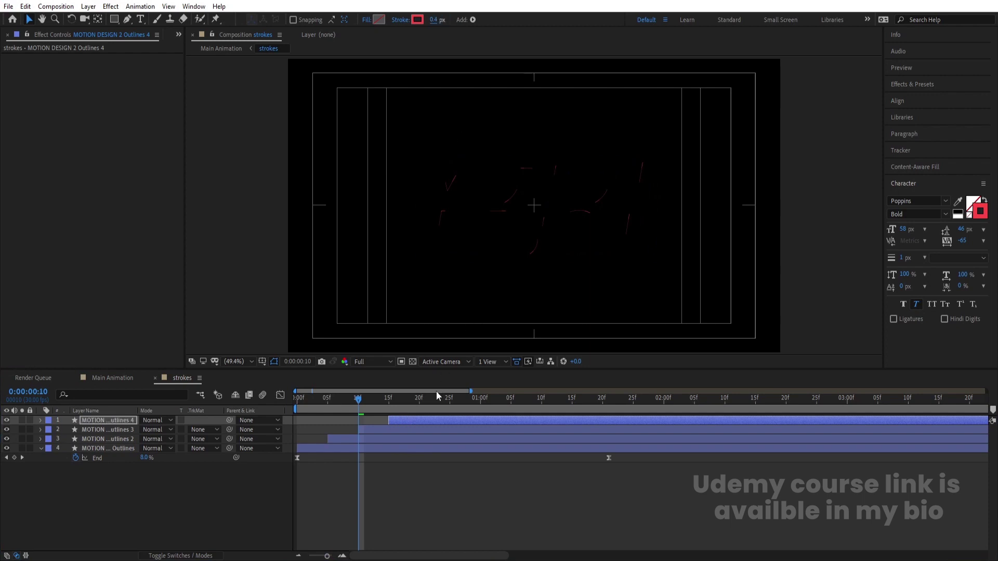
# - Duplicate the 0.4 px outline layer, start the copy at frame 20, and set its stroke width to 0.5 px
pyautogui.click(419, 407)
pyautogui.click(413, 419)
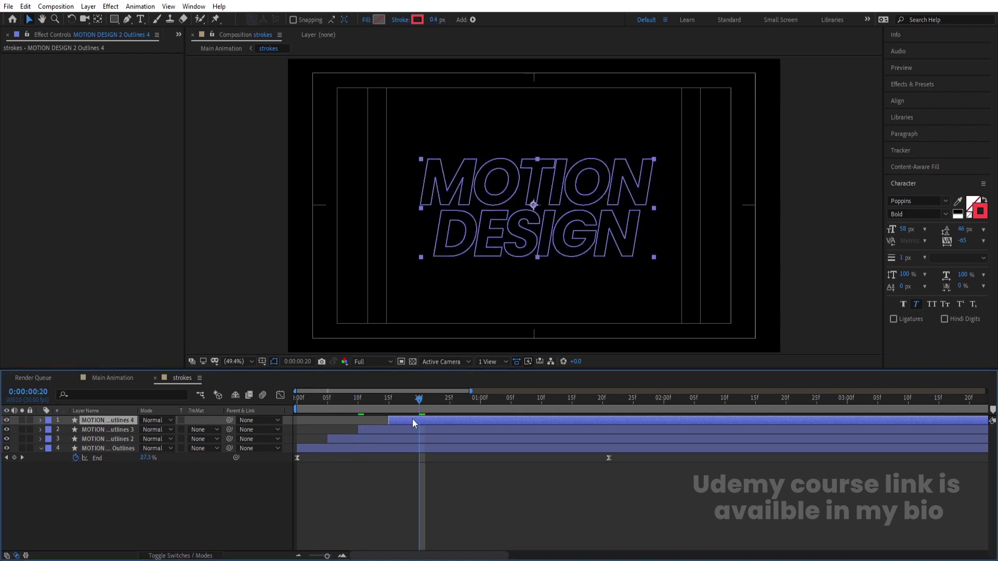
pyautogui.hotkey('ctrl', 'd')
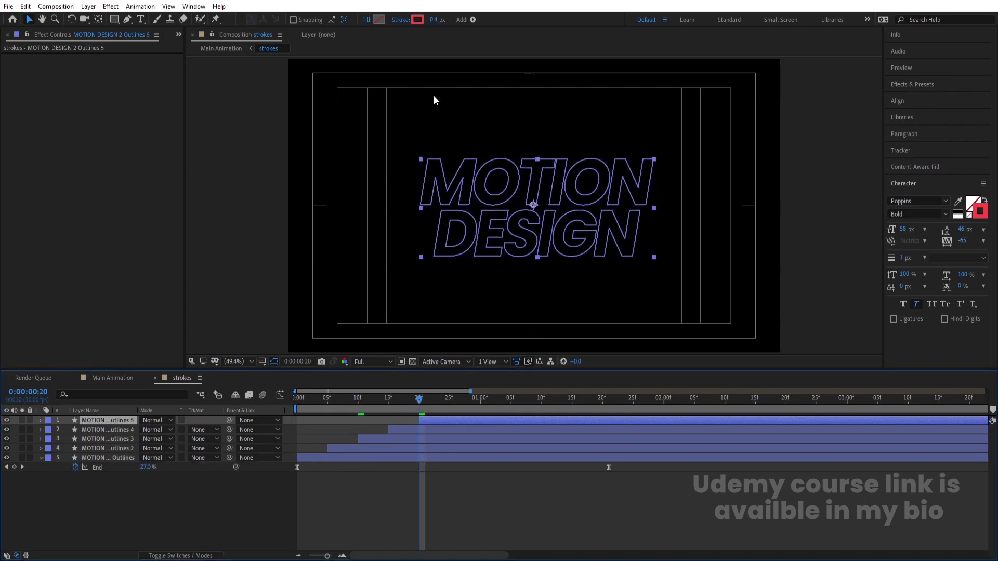
pyautogui.click(435, 20)
pyautogui.write('5')
pyautogui.press('Return')
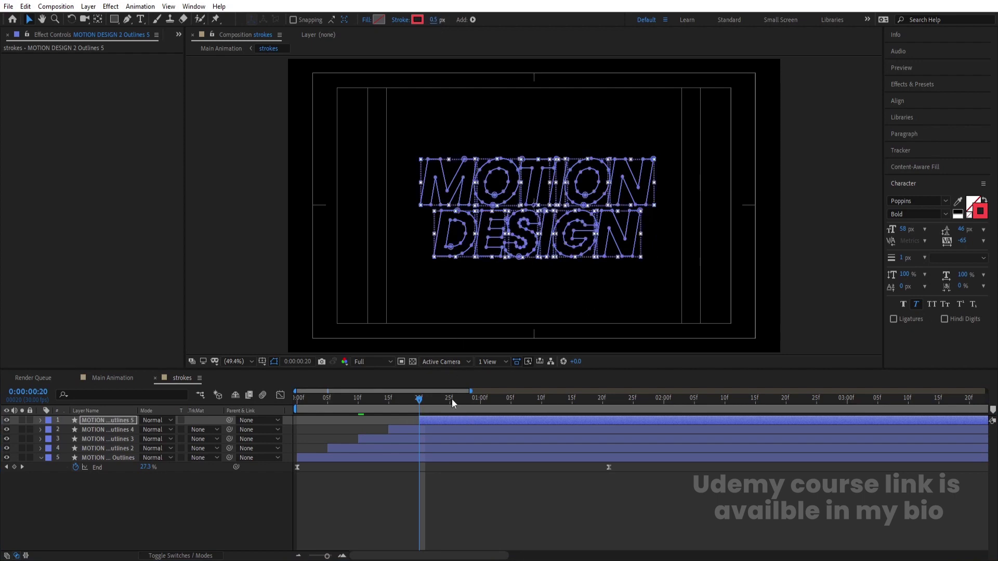
# - Duplicate the 0.5 px outline layer, start the copy at frame 25, and set its stroke width to 0.6 px
pyautogui.click(450, 398)
pyautogui.click(447, 420)
pyautogui.hotkey('ctrl', 'd')
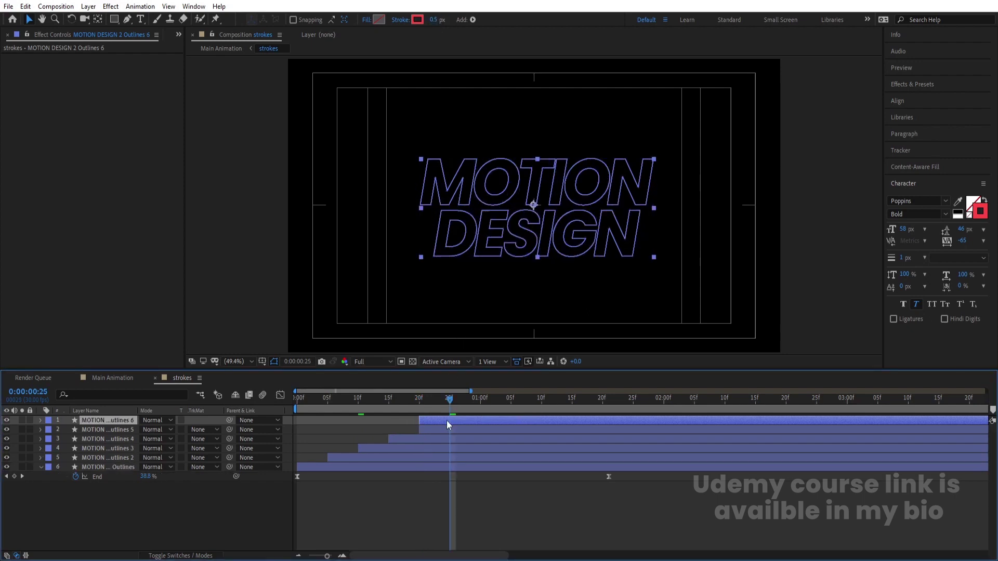
pyautogui.click(435, 20)
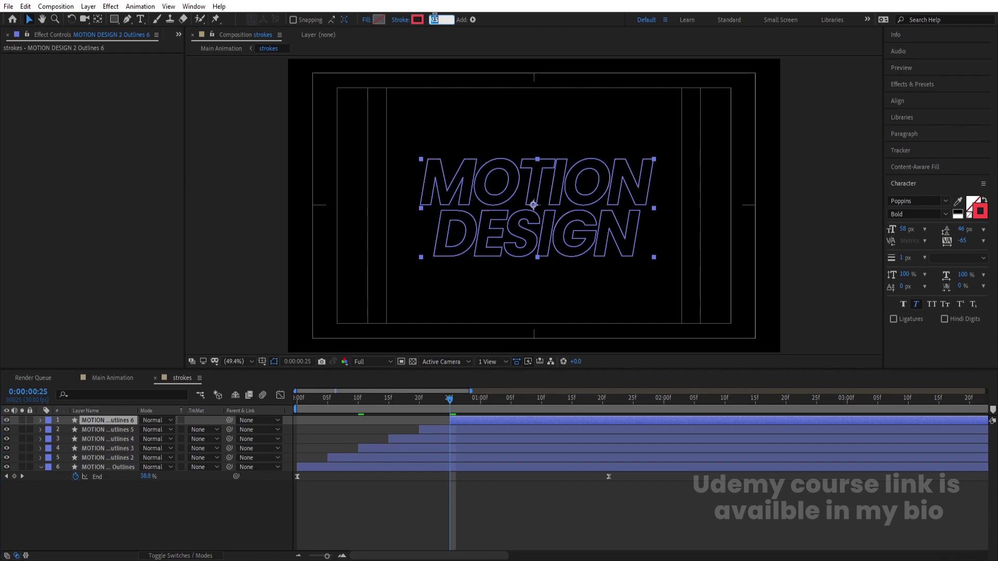
pyautogui.write('6')
pyautogui.press('Return')
# - Duplicate the 0.6 px outline layer, start the copy at 0:00:01:00, and set its stroke width to 0.7 px
pyautogui.hotkey('ctrl', 's')
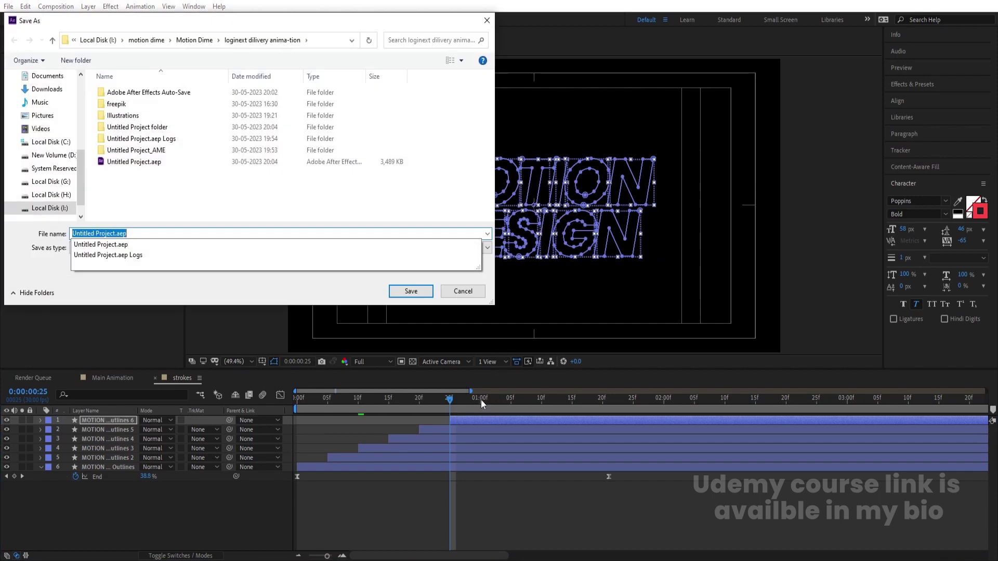
pyautogui.press('Escape')
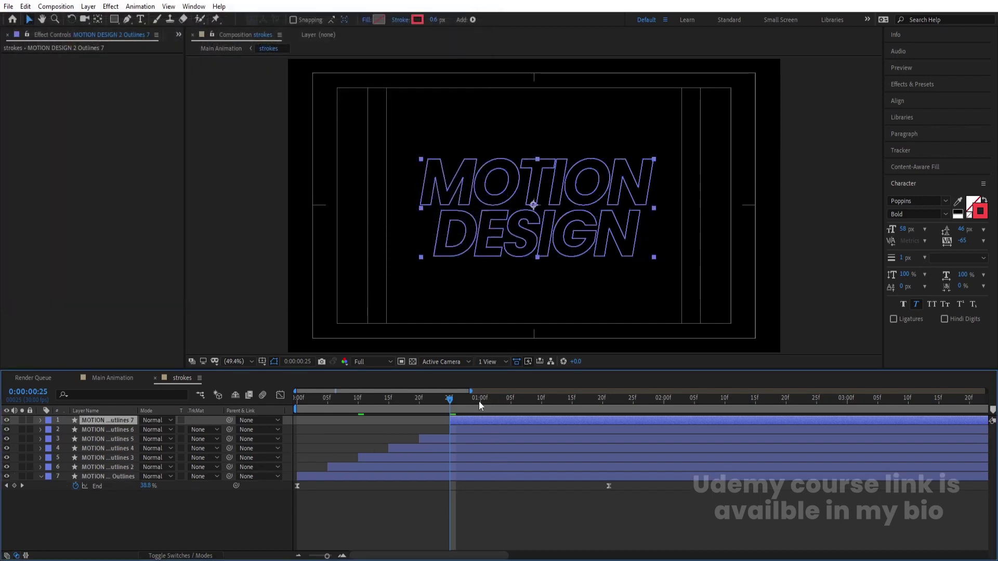
pyautogui.click(478, 401)
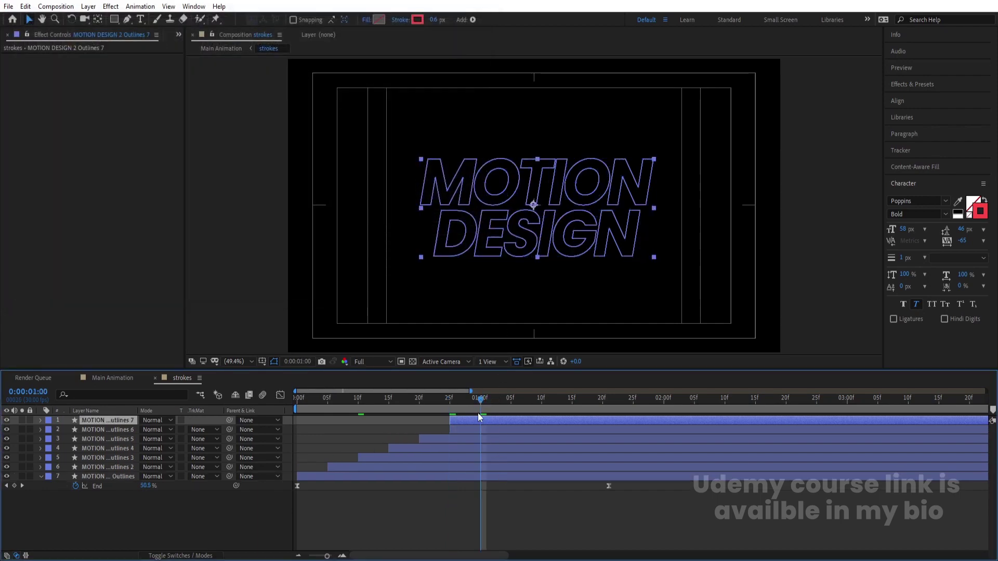
pyautogui.click(438, 20)
pyautogui.write('0.7')
pyautogui.press('Return')
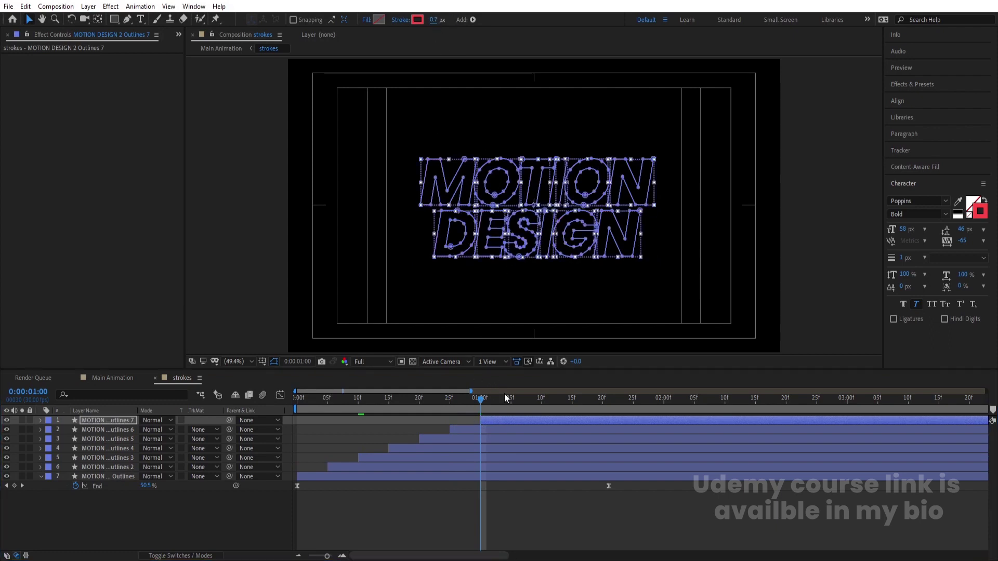
# - Duplicate the 0.7 px outline layer, start the copy at 0:00:01:05, and set its stroke width to 0.8 px
pyautogui.click(511, 397)
pyautogui.click(506, 421)
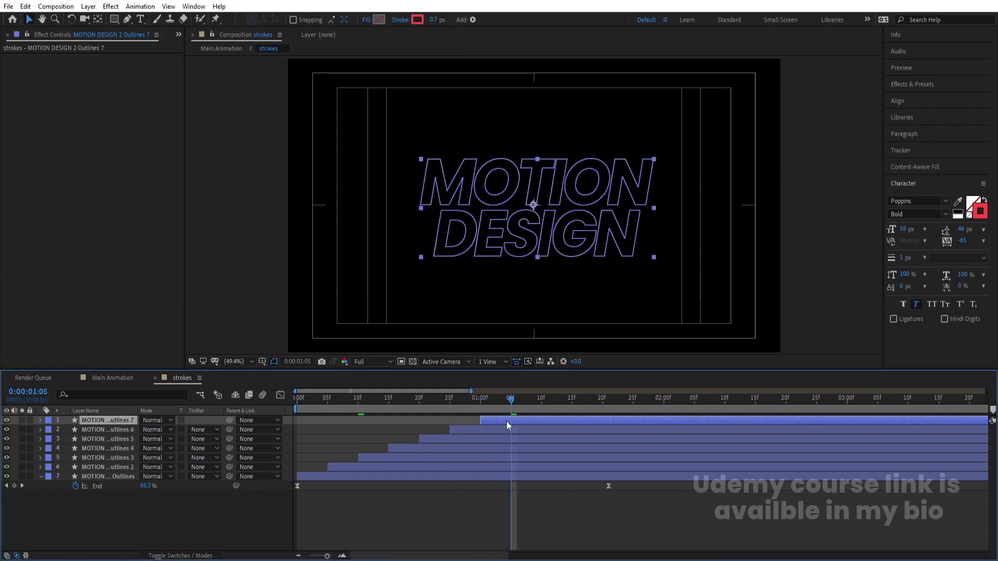
pyautogui.hotkey('ctrl', 'd')
pyautogui.press('[')
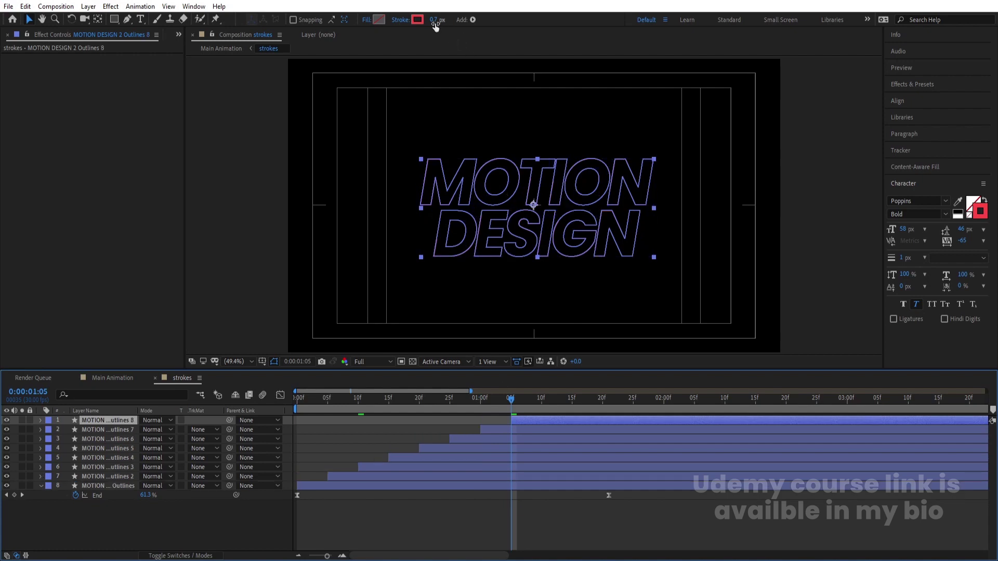
pyautogui.click(435, 19)
pyautogui.write('8')
pyautogui.press('Return')
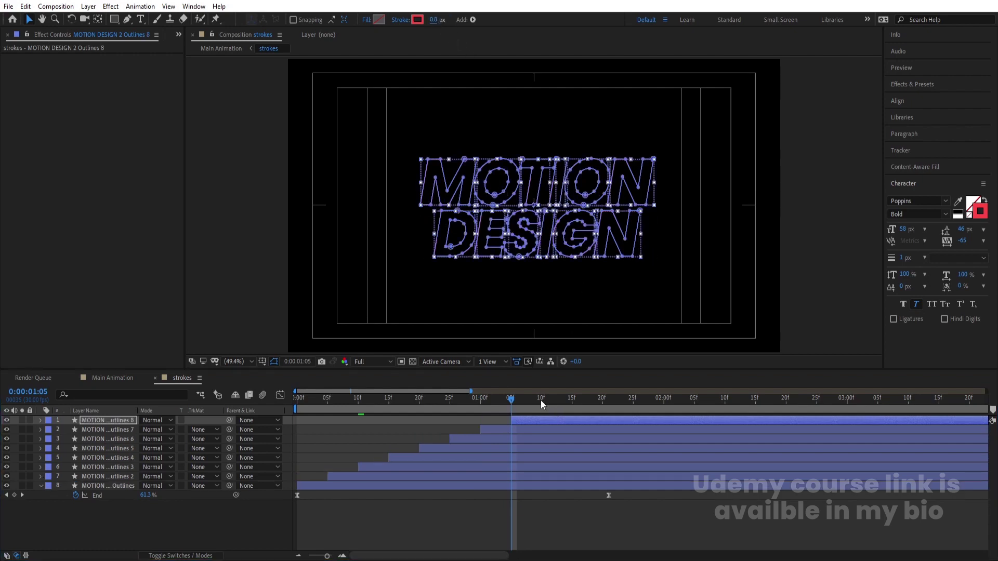
# - Duplicate the 0.8 px outline layer, start the copy at 0:00:01:10, and set its stroke width to 0.9 px
pyautogui.click(540, 400)
pyautogui.hotkey('ctrl', 'd')
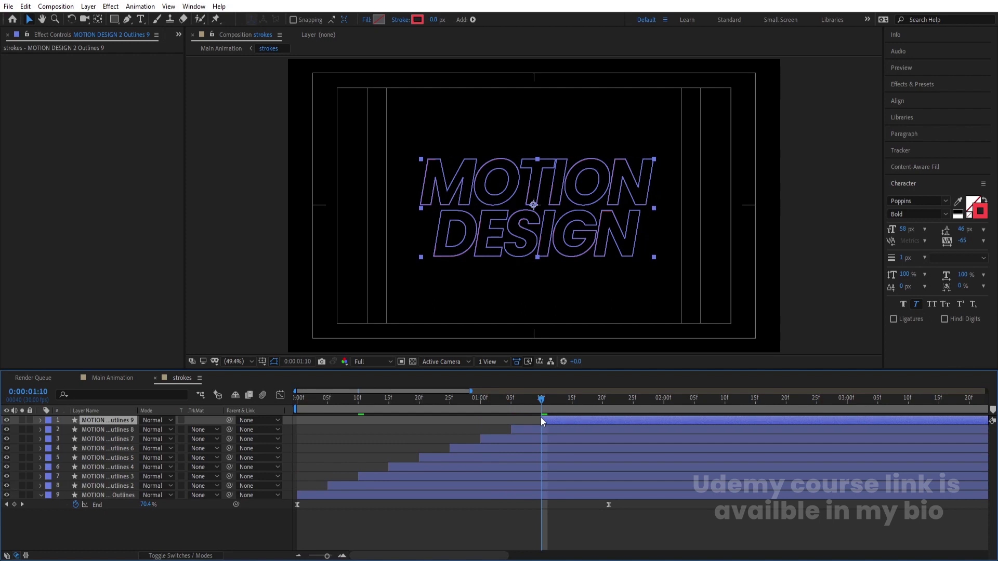
pyautogui.click(434, 19)
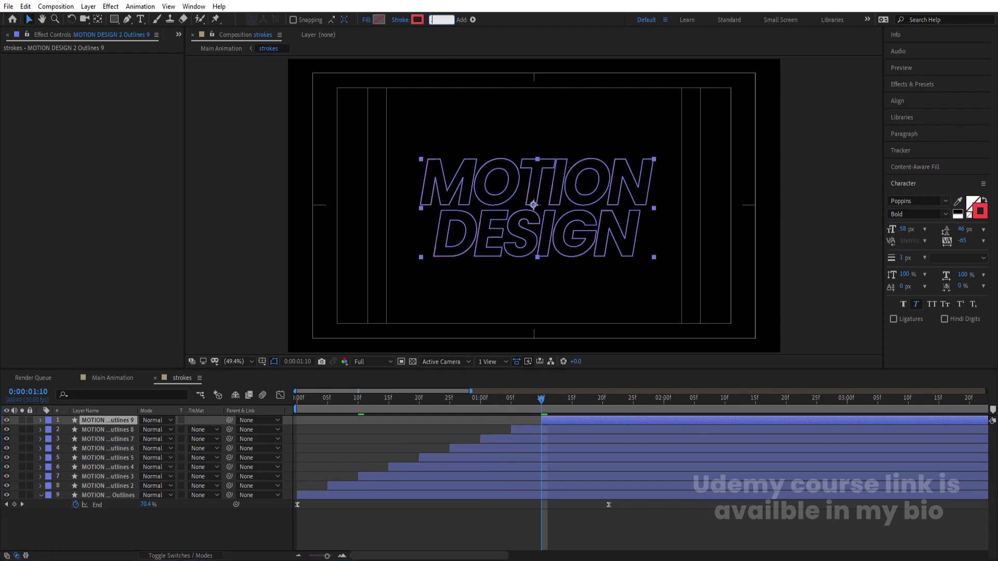
pyautogui.write('9')
pyautogui.press('Return')
# - Duplicate the 0.9 px outline layer, start the copy at 0:00:01:15, and set its stroke width to 1 px
pyautogui.click(572, 398)
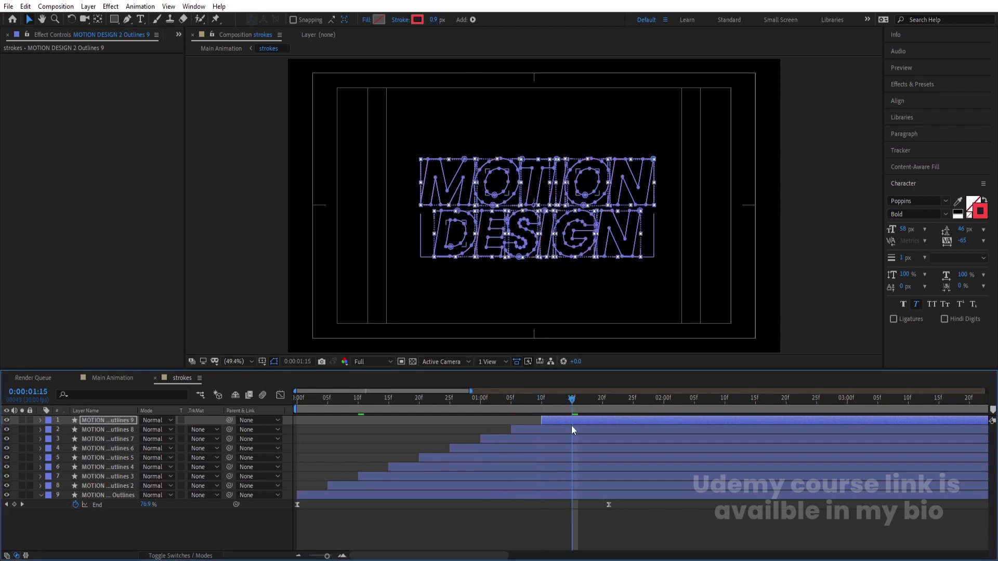
pyautogui.hotkey('ctrl', 'd')
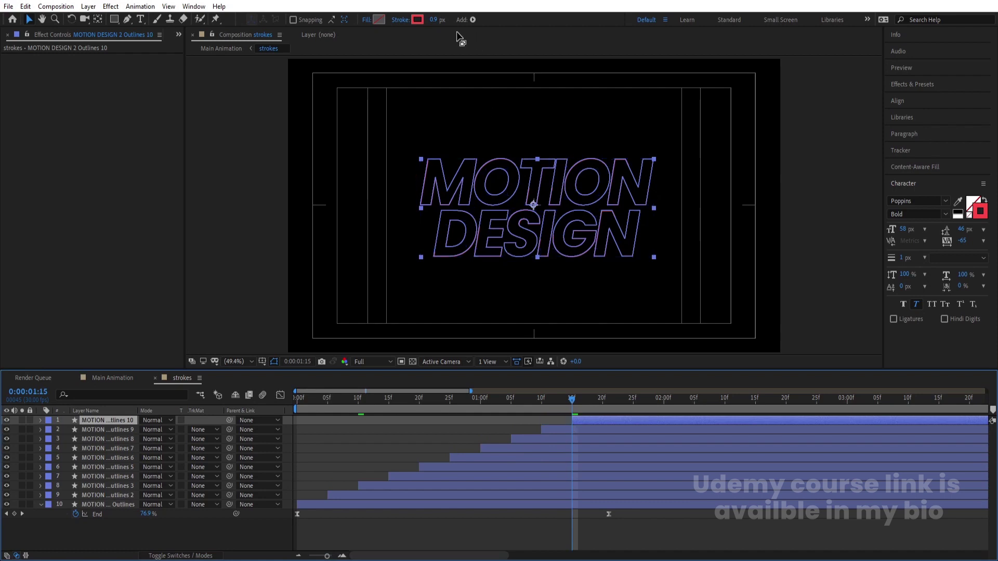
pyautogui.press('[')
pyautogui.click(431, 19)
pyautogui.write('1')
pyautogui.press('Return')
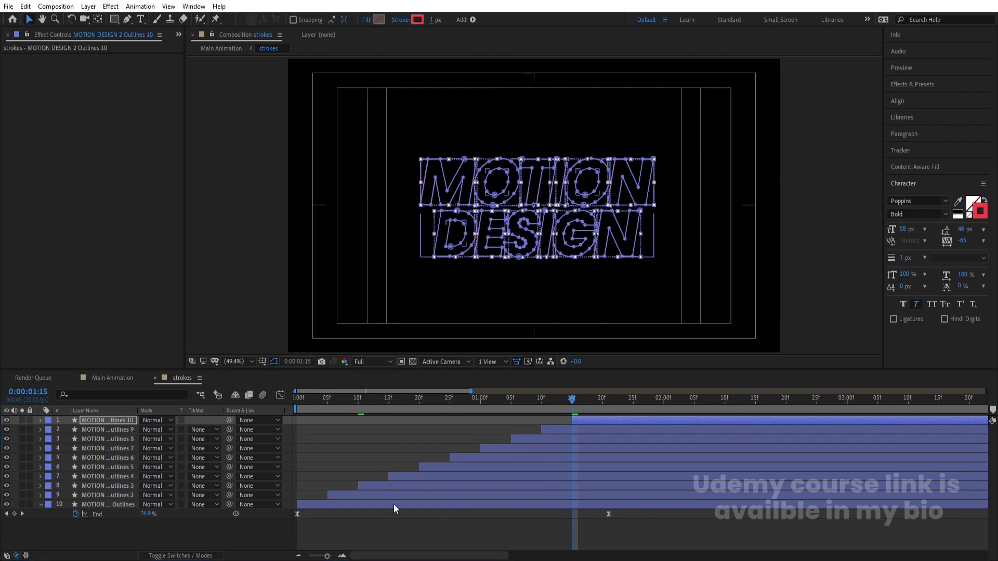
# - Preview the staggered stroke animation from the start and select the MOTION DESIGN 2 Outlines 2 layer
pyautogui.click(325, 391)
pyautogui.press('Home')
pyautogui.press('space')
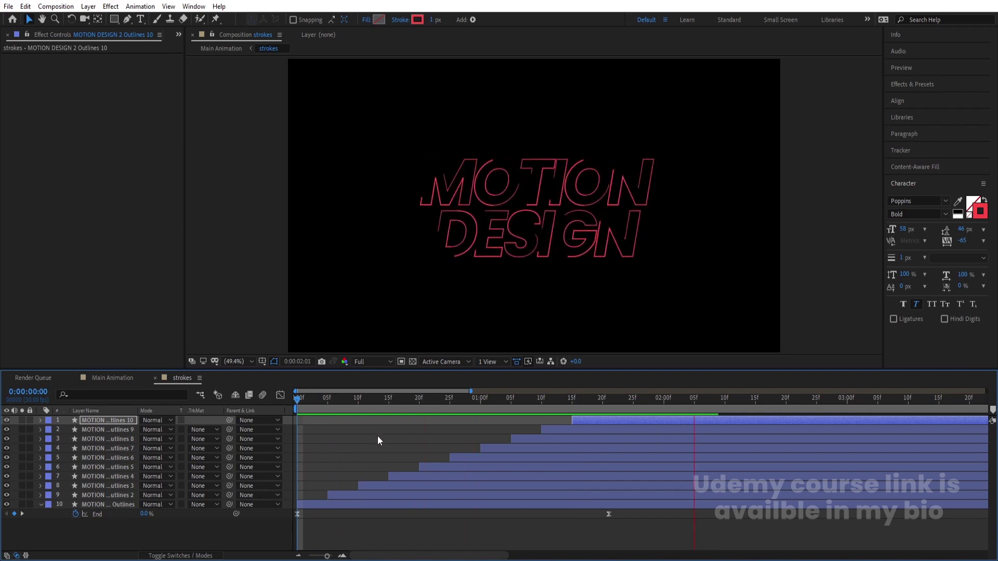
pyautogui.press('space')
pyautogui.click(333, 495)
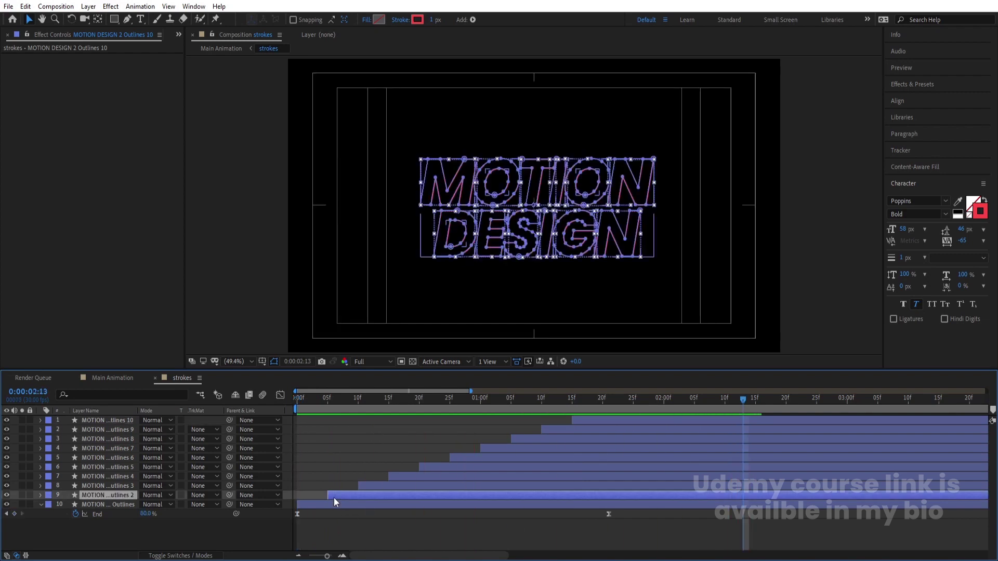
# - Set the stroke color of outline layers 2, 4, 6 and 8 to a dark red
pyautogui.keyDown('ctrl'); pyautogui.click(411, 479); pyautogui.keyUp('ctrl')
pyautogui.keyDown('ctrl'); pyautogui.click(460, 459); pyautogui.keyUp('ctrl')
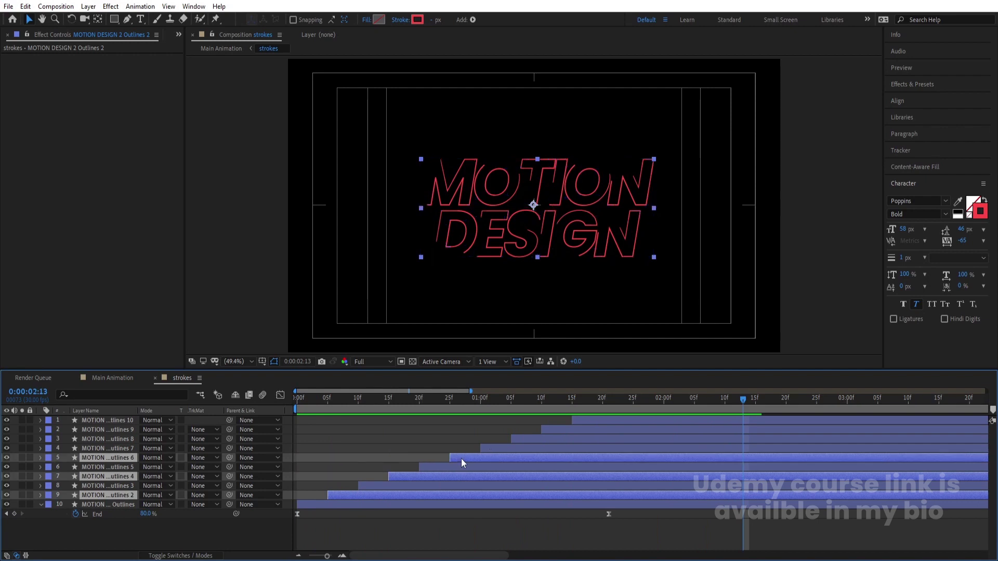
pyautogui.keyDown('ctrl'); pyautogui.click(527, 439); pyautogui.keyUp('ctrl')
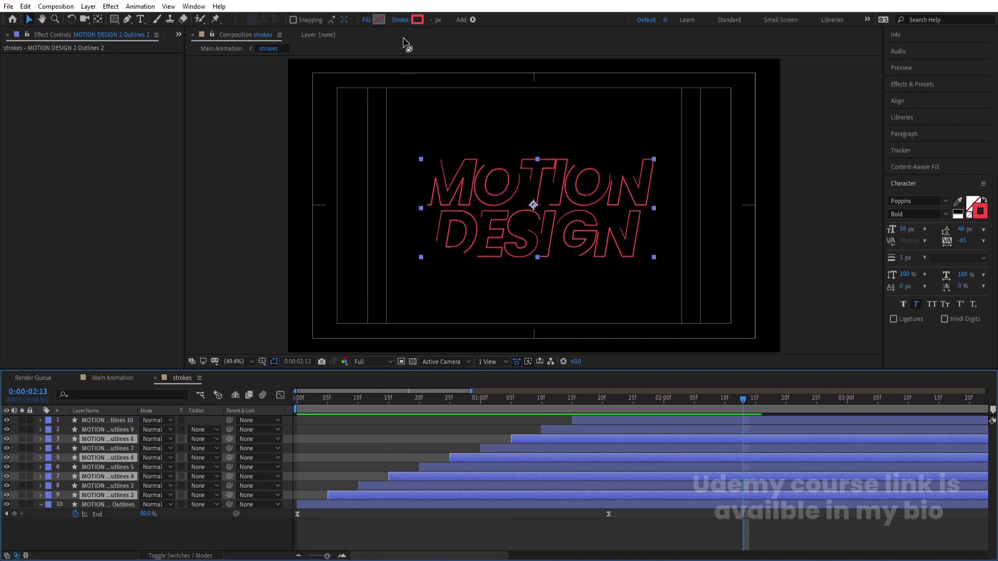
pyautogui.click(418, 20)
pyautogui.write('FF0000')
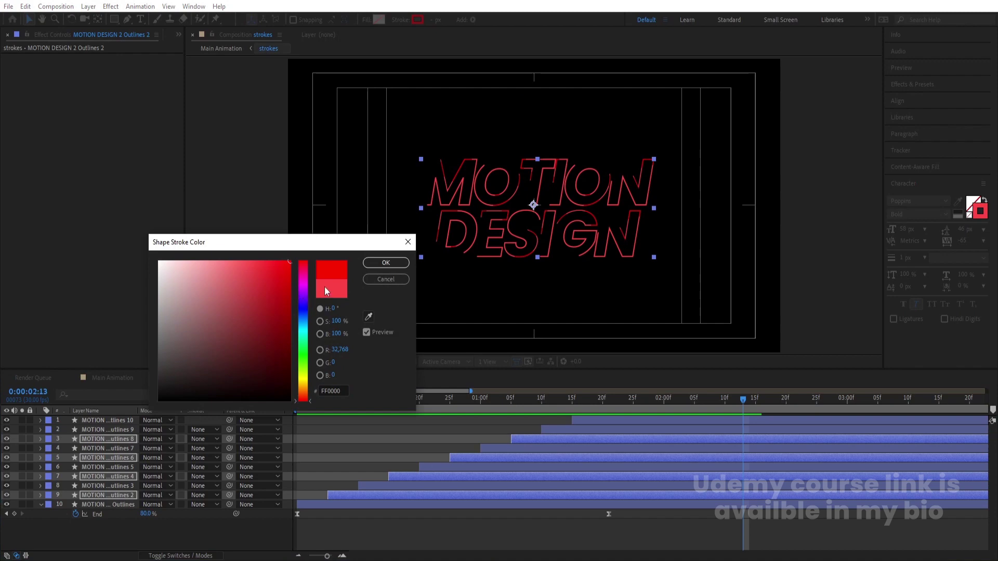
pyautogui.click(291, 357)
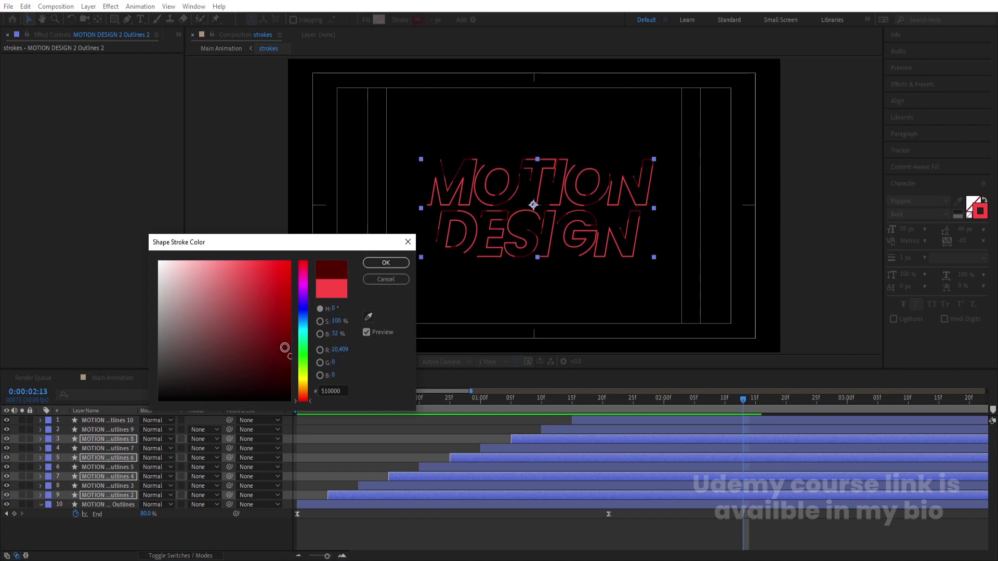
pyautogui.moveTo(289, 357); pyautogui.dragTo(300, 332)
pyautogui.click(373, 266)
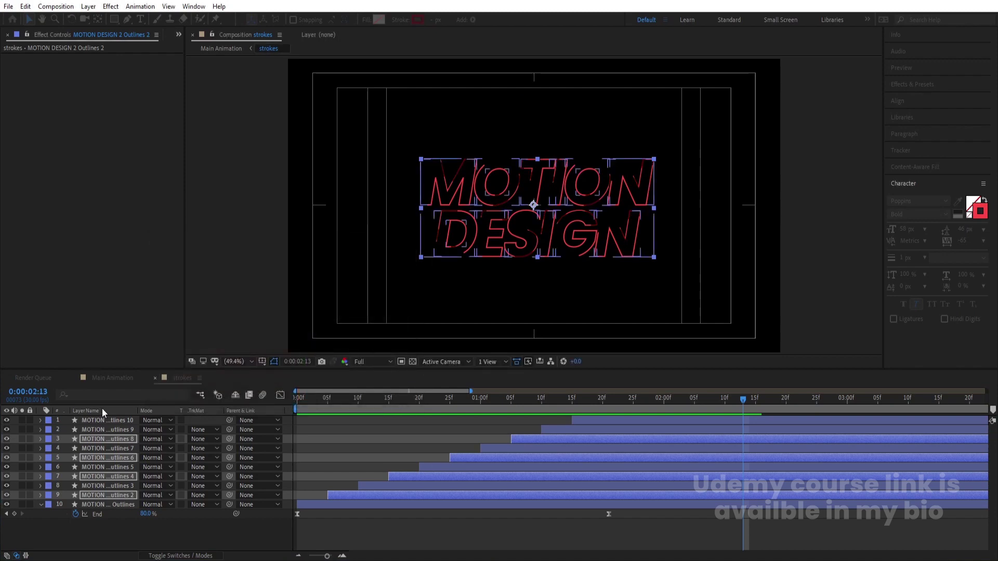
# - Open the Main Animation composition and preview the two-tone stroke animation from the start
pyautogui.click(112, 378)
pyautogui.moveTo(359, 412); pyautogui.dragTo(297, 405)
pyautogui.press('space')
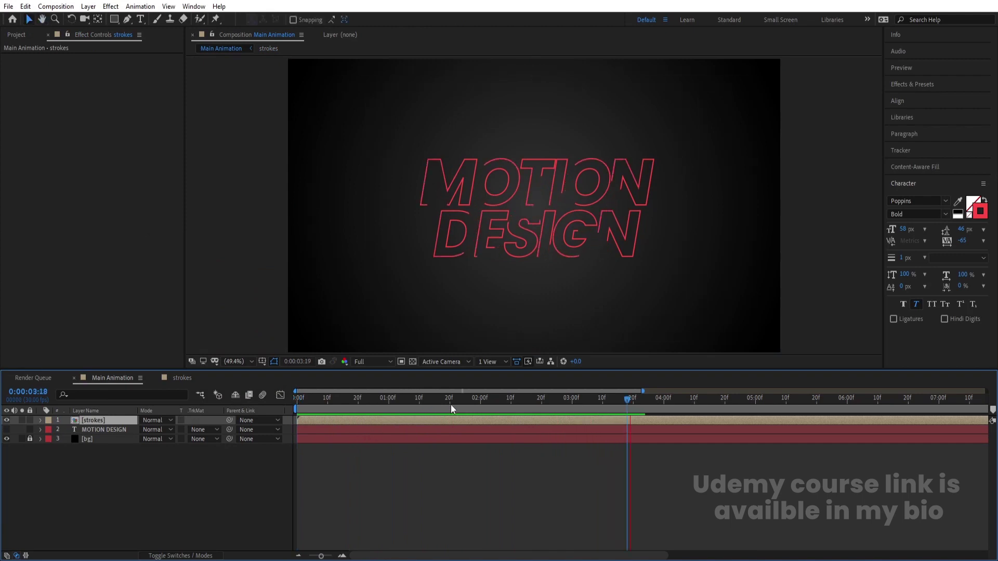
pyautogui.press('space')
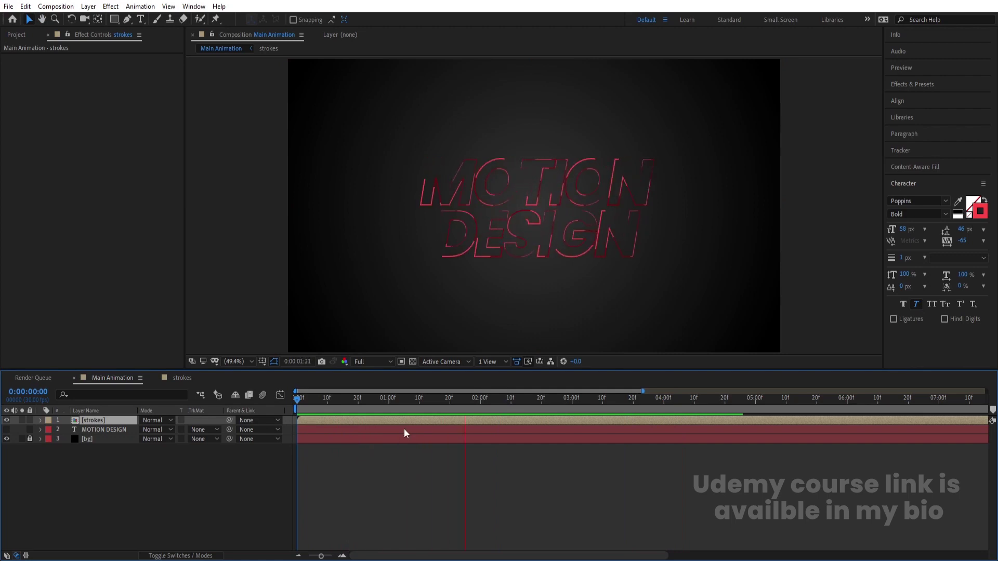
pyautogui.press('space')
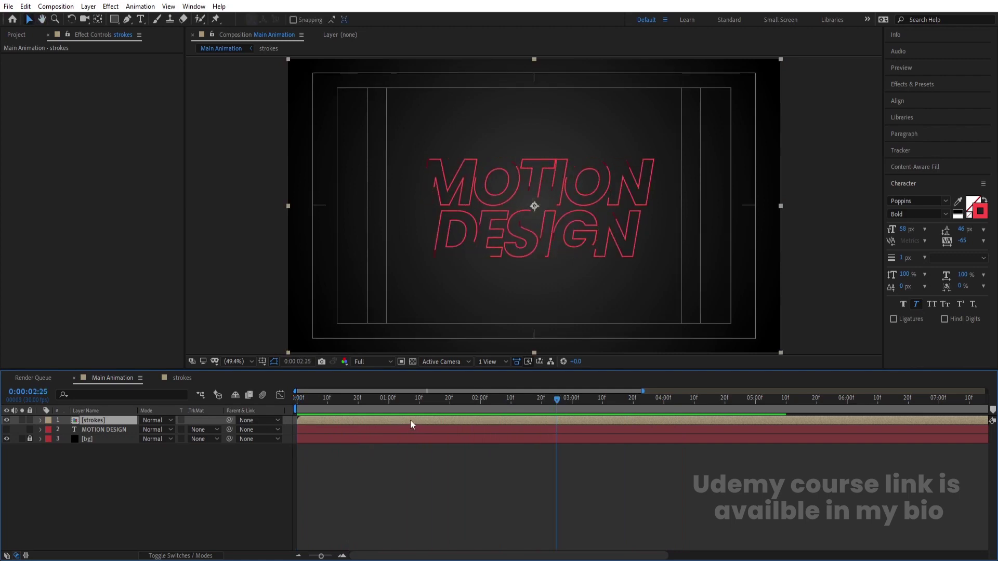
# - Find the Stylize Glow effect and apply it to the strokes layer
pyautogui.click(913, 85)
pyautogui.click(919, 98)
pyautogui.write('drop')
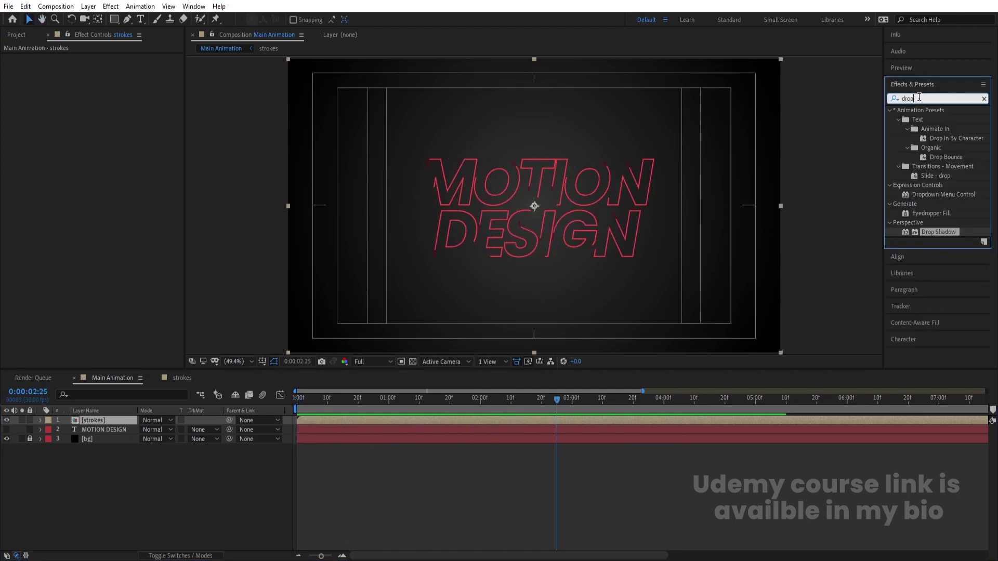
pyautogui.press('BackSpace')
pyautogui.press('BackSpace')
pyautogui.press('BackSpace')
pyautogui.press('BackSpace')
pyautogui.write('glow')
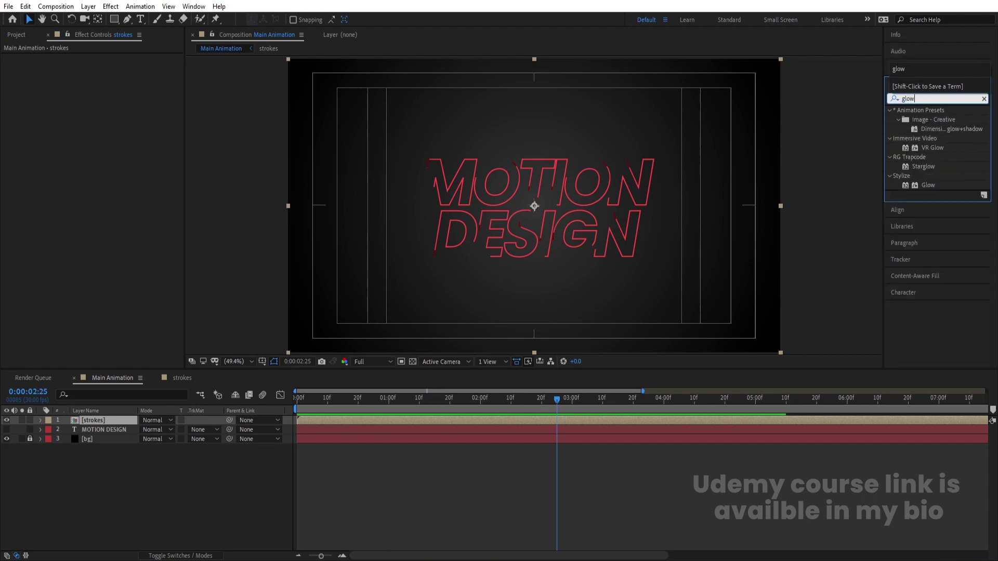
pyautogui.doubleClick(931, 188)
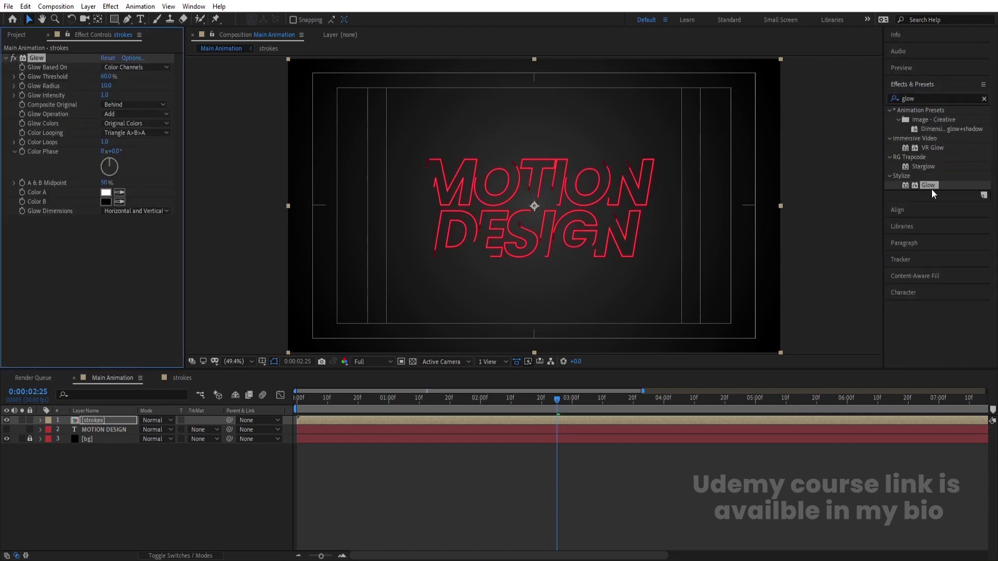
# - Set the glow on the strokes layer to radius 50, threshold 100% and intensity 2
pyautogui.click(106, 86)
pyautogui.write('50')
pyautogui.hotkey('shift', 'Tab')
pyautogui.write('100')
pyautogui.press('Return')
pyautogui.click(106, 95)
pyautogui.press('Return')
# - Preview the glowing strokes from the start, stopping at 0:00:02:16
pyautogui.click(105, 401)
pyautogui.press('Home')
pyautogui.press('space')
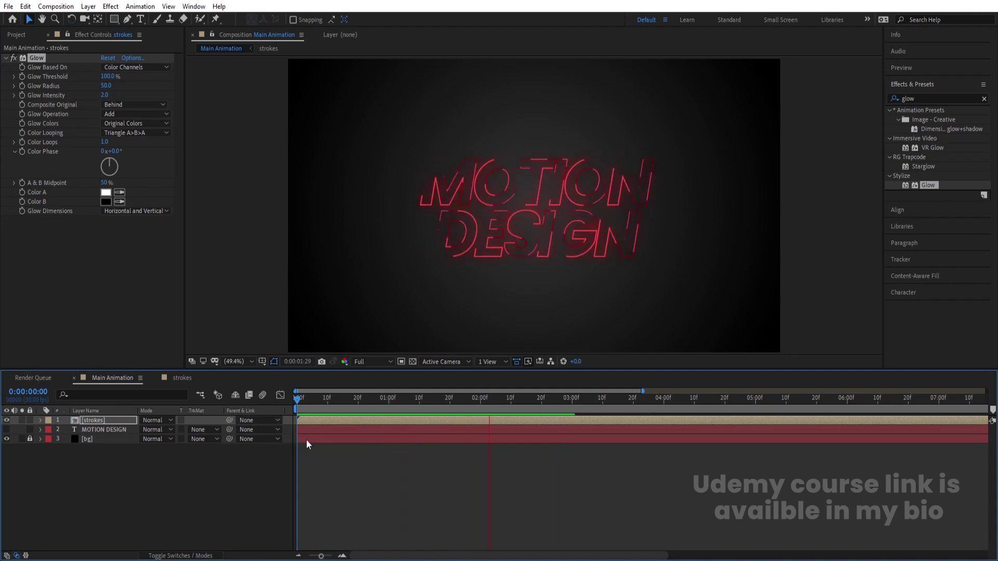
pyautogui.press('space')
# - Show the MOTION DESIGN text layer, start it at 0:00:02:16, and preview its reveal
pyautogui.click(92, 431)
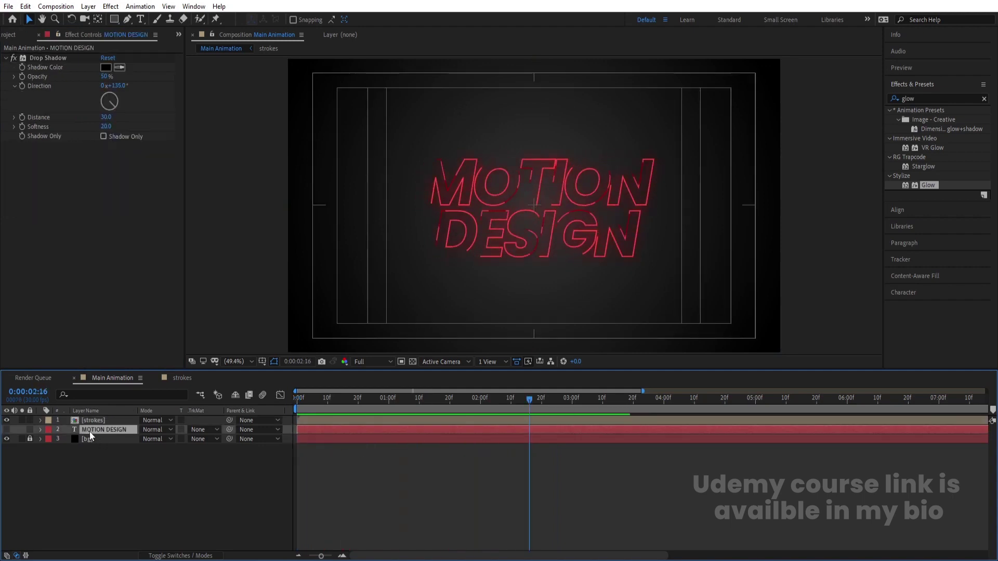
pyautogui.click(6, 430)
pyautogui.hotkey('alt', '[')
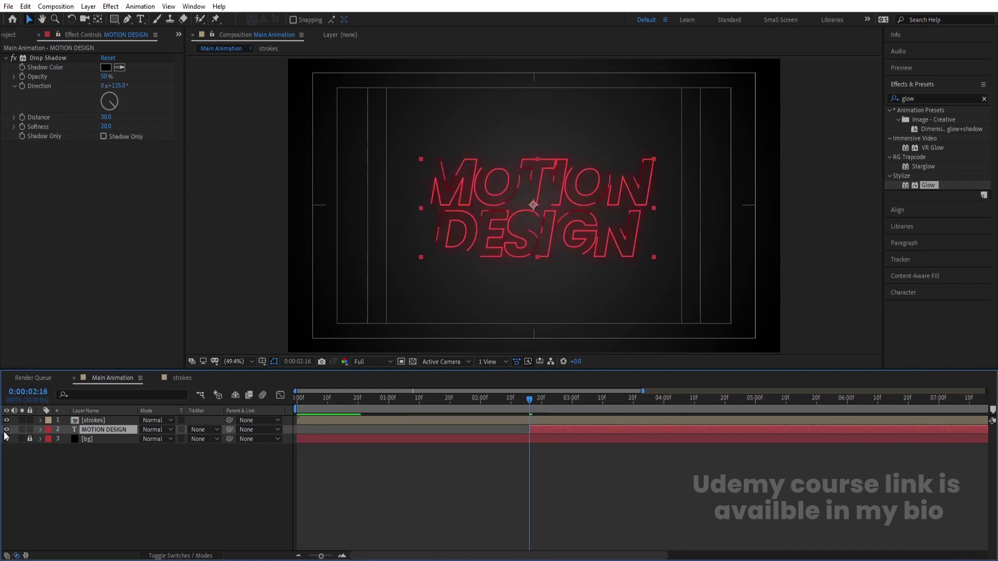
pyautogui.press('space')
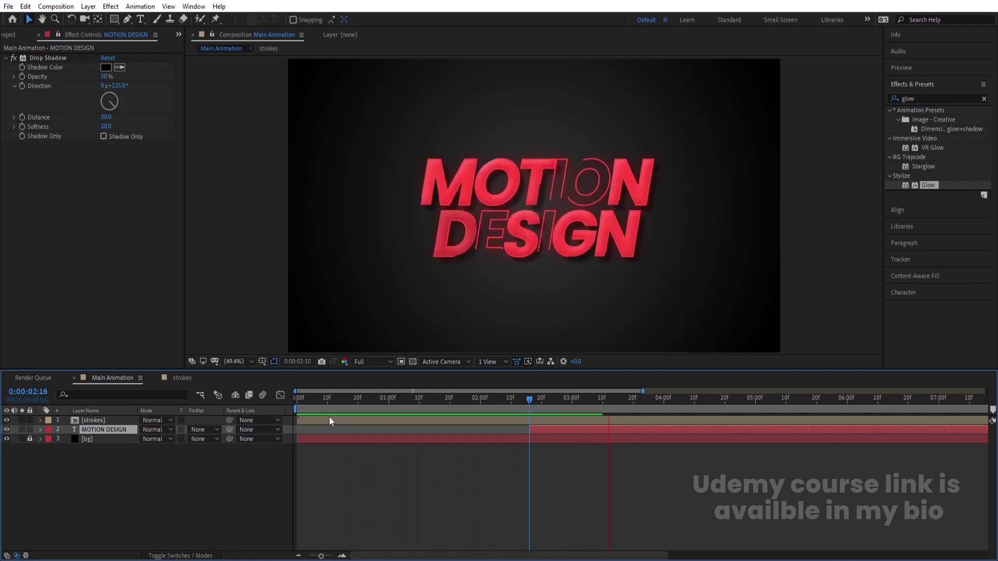
pyautogui.press('-')
pyautogui.press('space')
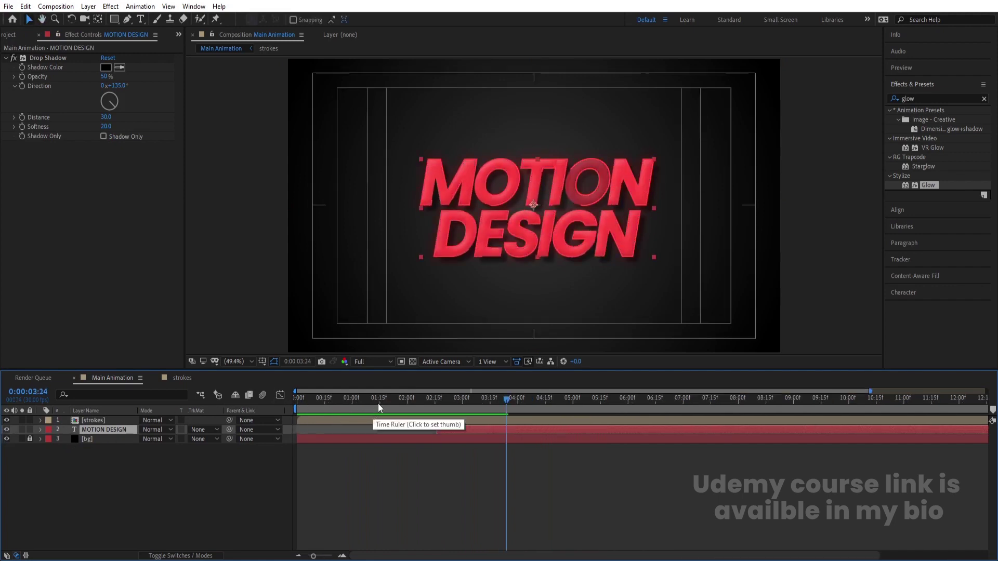
# - Play from the start to 0:00:02:01, start the MOTION DESIGN text layer there, and preview the new timing
pyautogui.press('Home')
pyautogui.press('space')
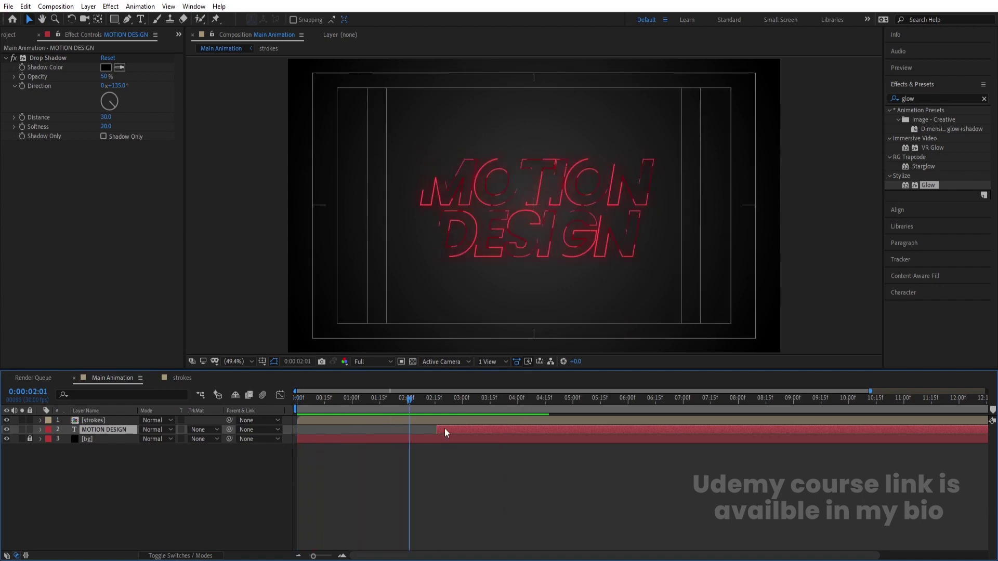
pyautogui.press('[')
pyautogui.press('space')
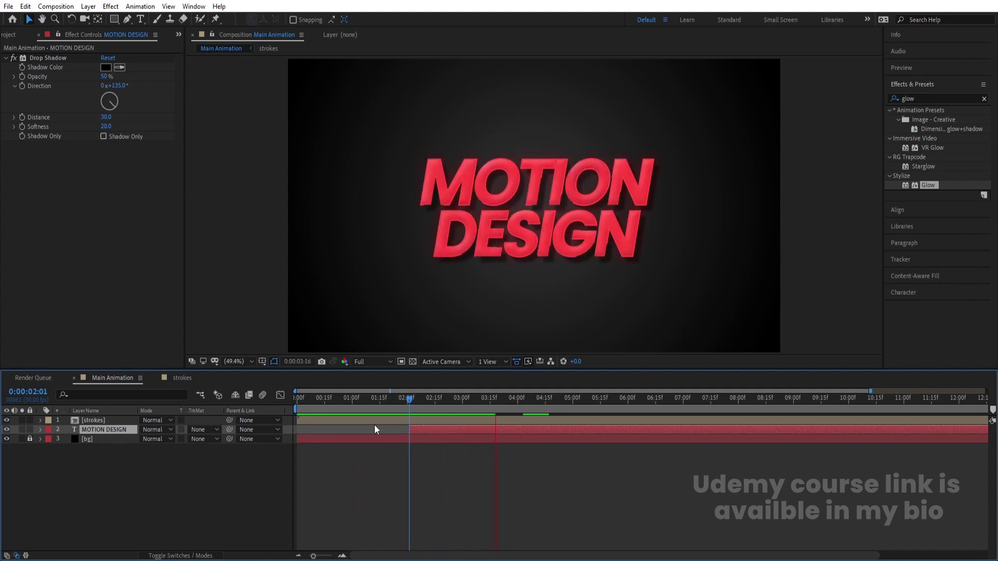
pyautogui.press('space')
# - Set the MOTION DESIGN text layer's drop shadow to 30% opacity and softness 30
pyautogui.click(105, 77)
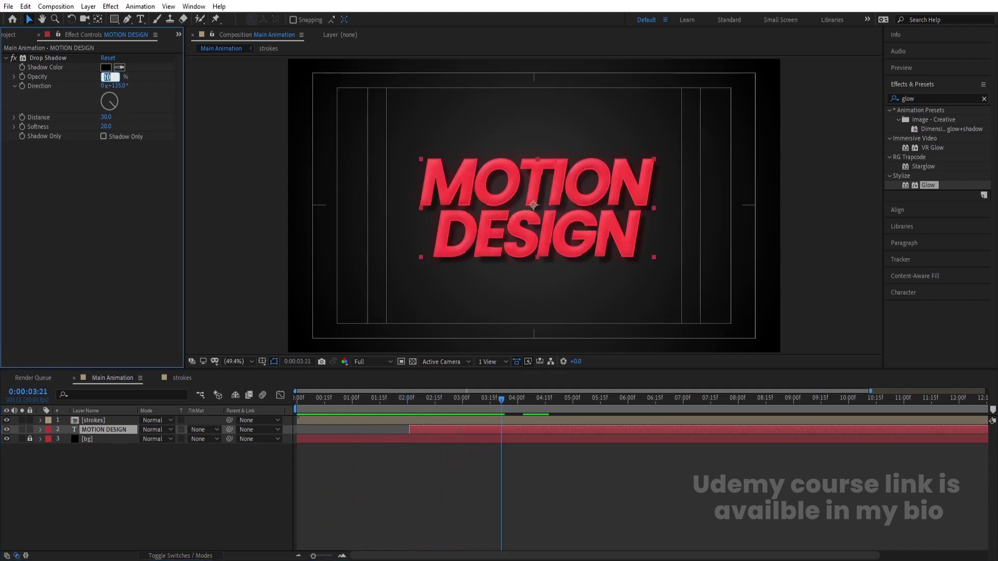
pyautogui.write('30')
pyautogui.press('Return')
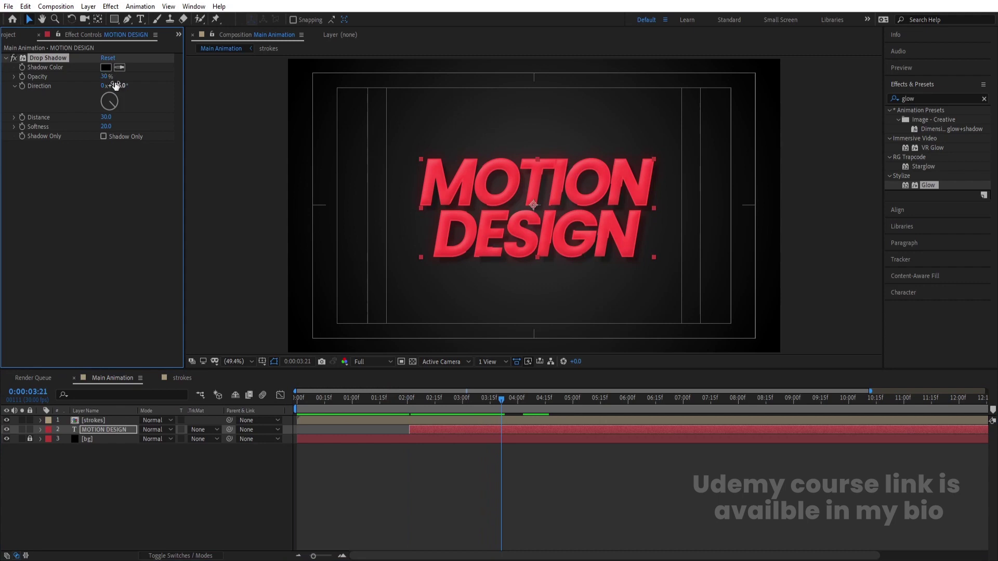
pyautogui.moveTo(116, 85); pyautogui.dragTo(119, 87)
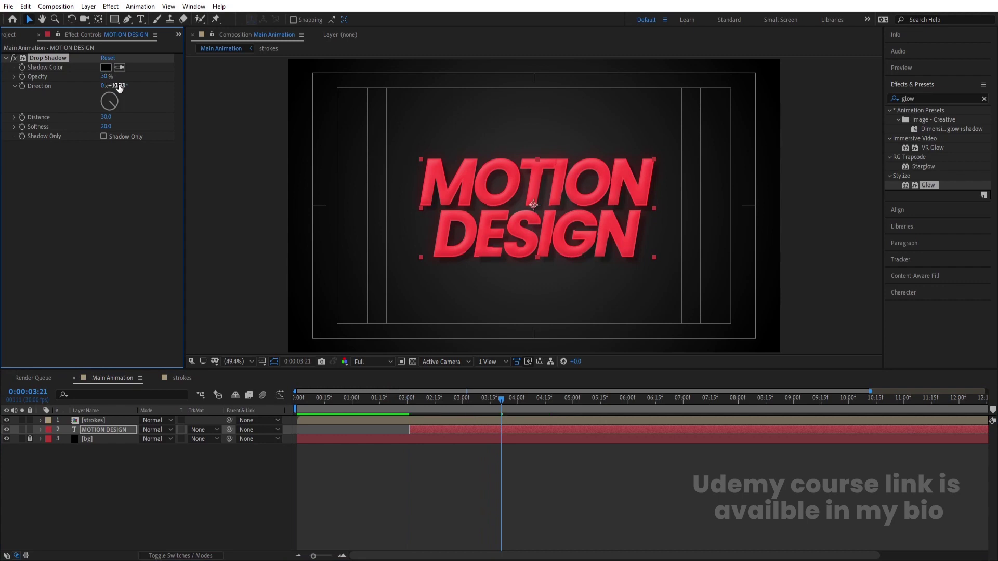
pyautogui.click(107, 127)
# - Preview the full animation from the start and replay the transition from glowing strokes to the filled title
pyautogui.click(317, 404)
pyautogui.press('Home')
pyautogui.press('space')
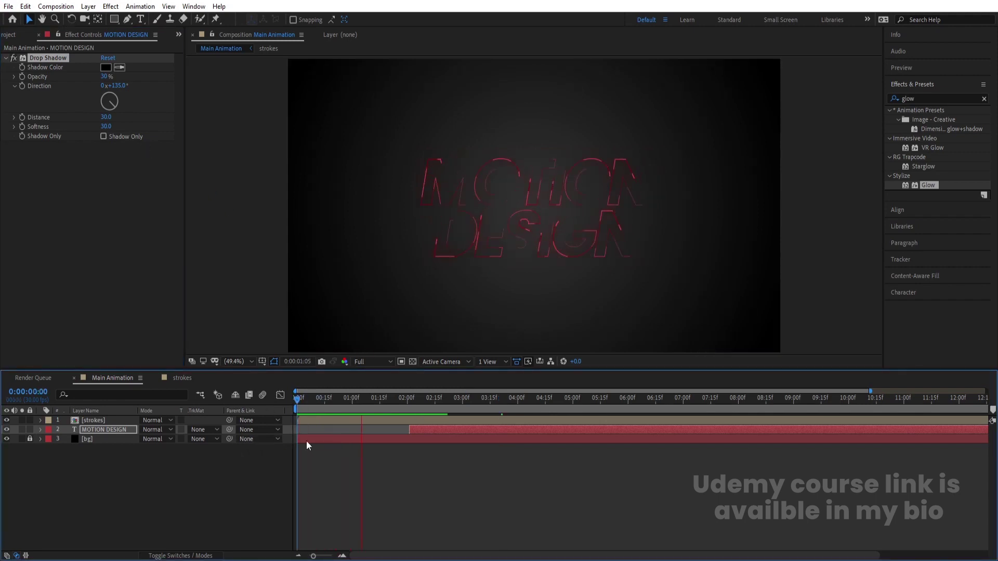
pyautogui.press('-')
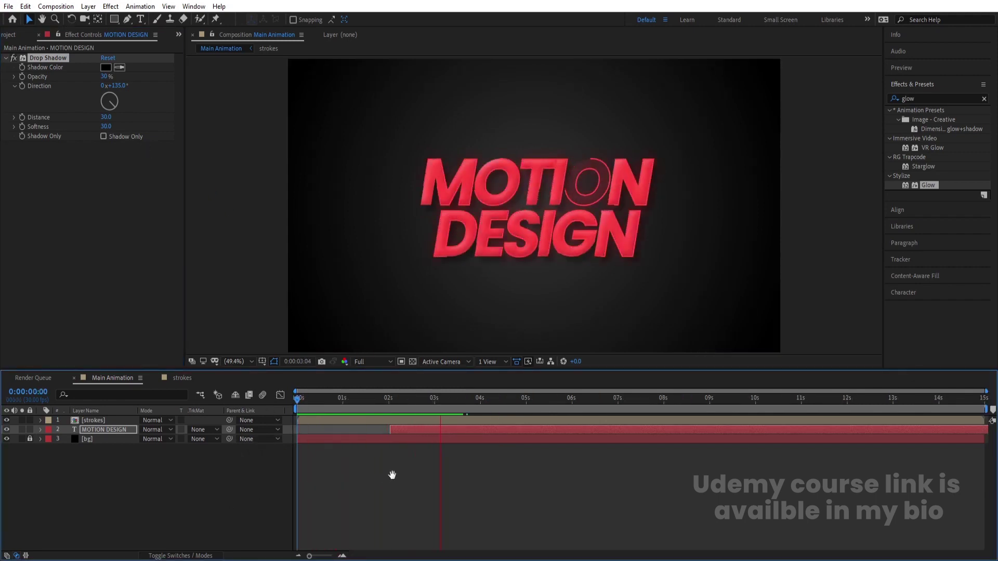
pyautogui.click(481, 430)
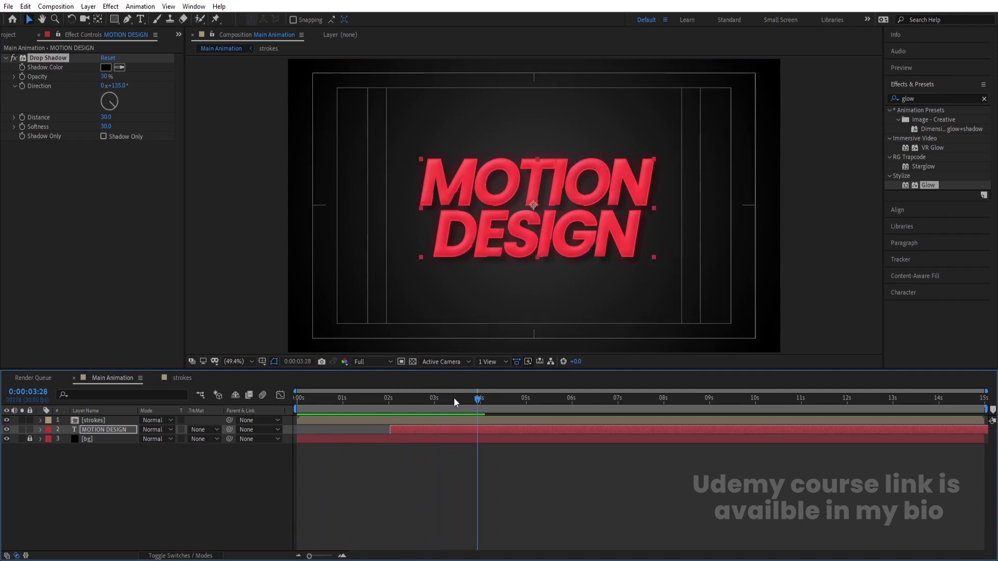
pyautogui.press('Home')
pyautogui.press('space')
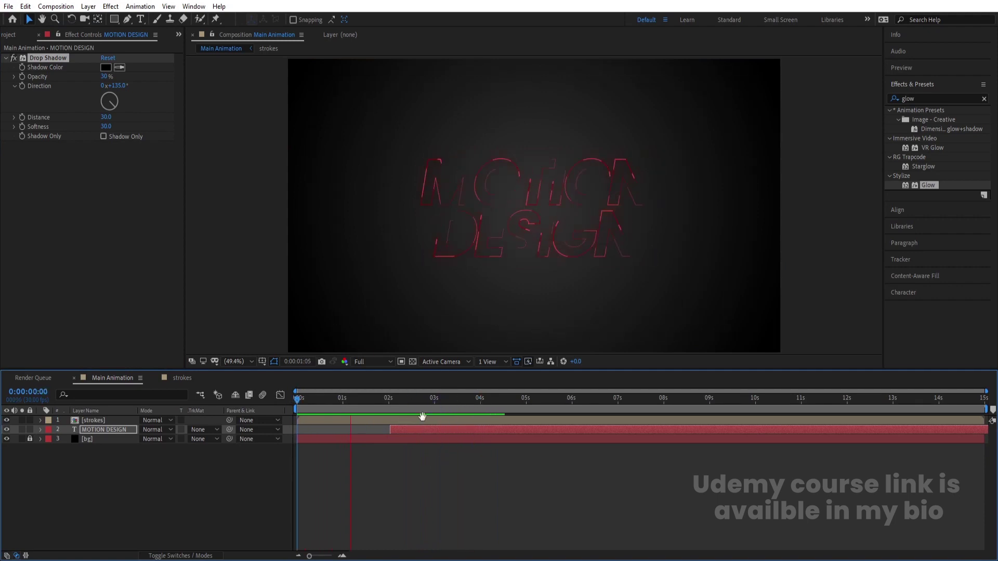
pyautogui.press('space')
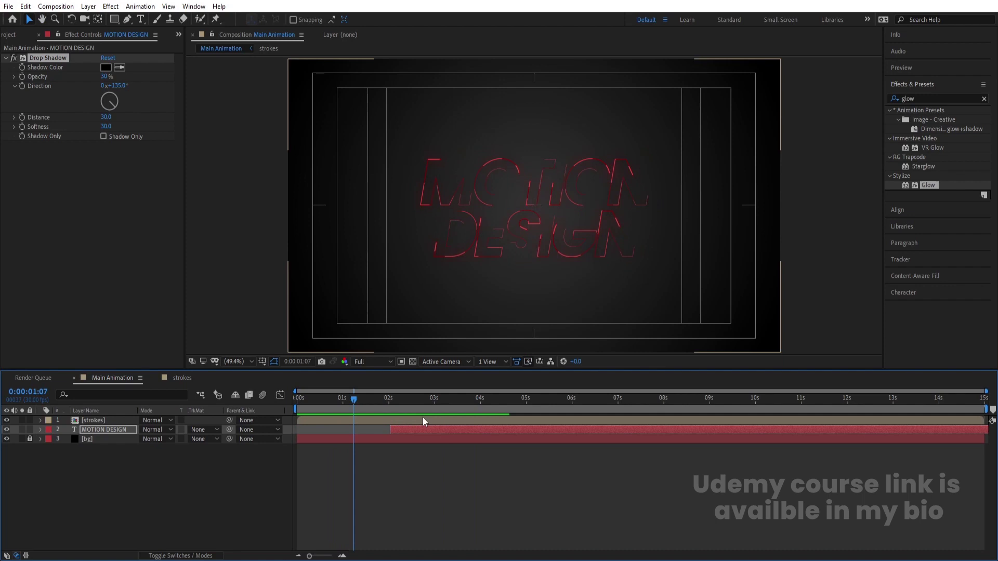
pyautogui.press('space')
pyautogui.press('space')
pyautogui.press('space')
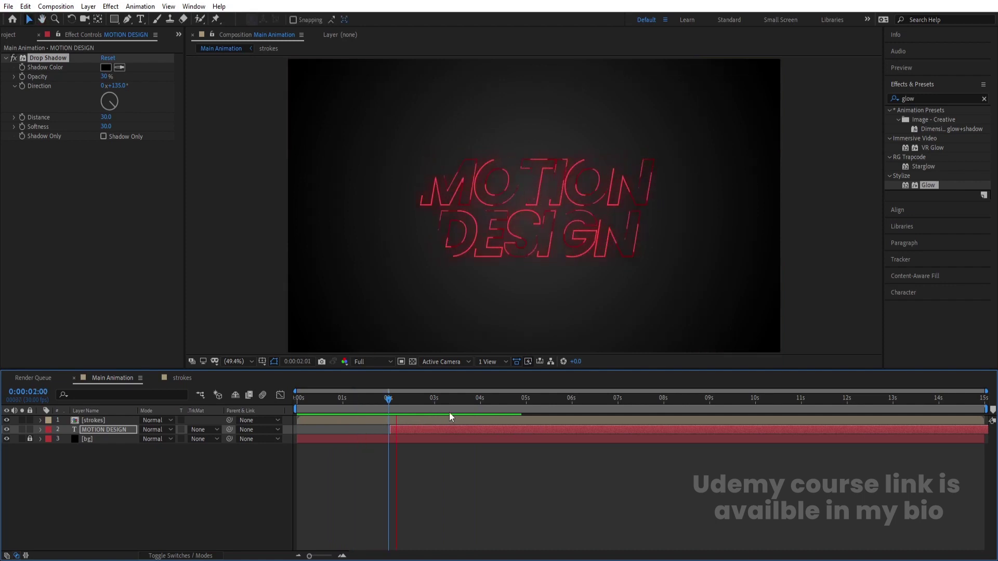
pyautogui.press('space')
pyautogui.press('space')
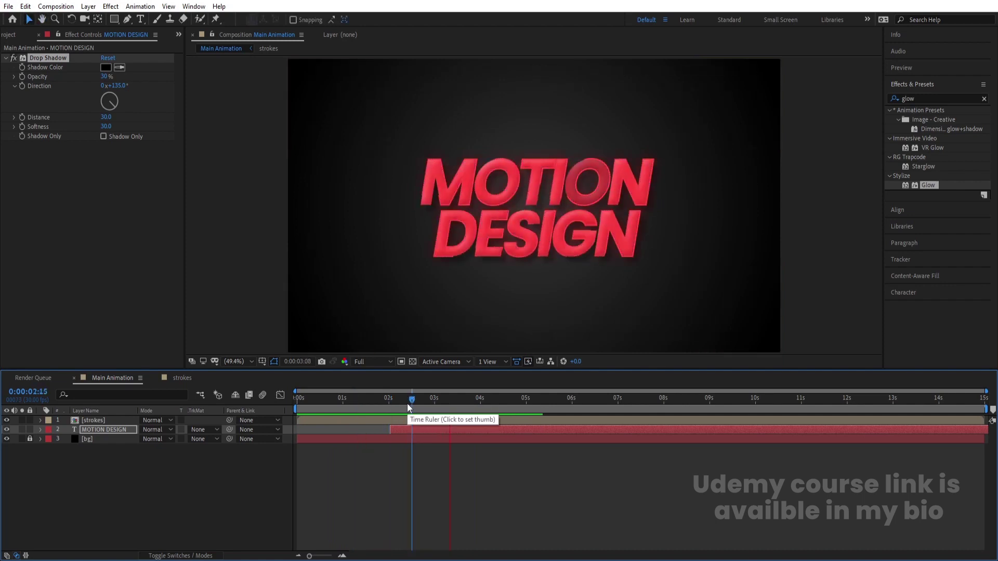
pyautogui.press('space')
pyautogui.press('space')
pyautogui.press('space')
# - Add a null object and parent the strokes and MOTION DESIGN layers to it
pyautogui.rightClick(164, 501)
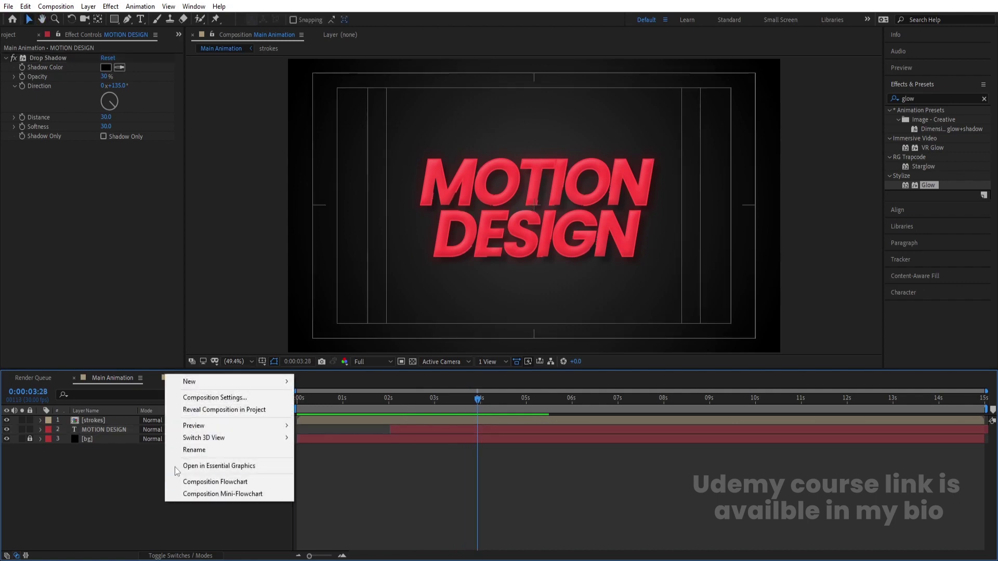
pyautogui.moveTo(187, 383)
pyautogui.click(325, 446)
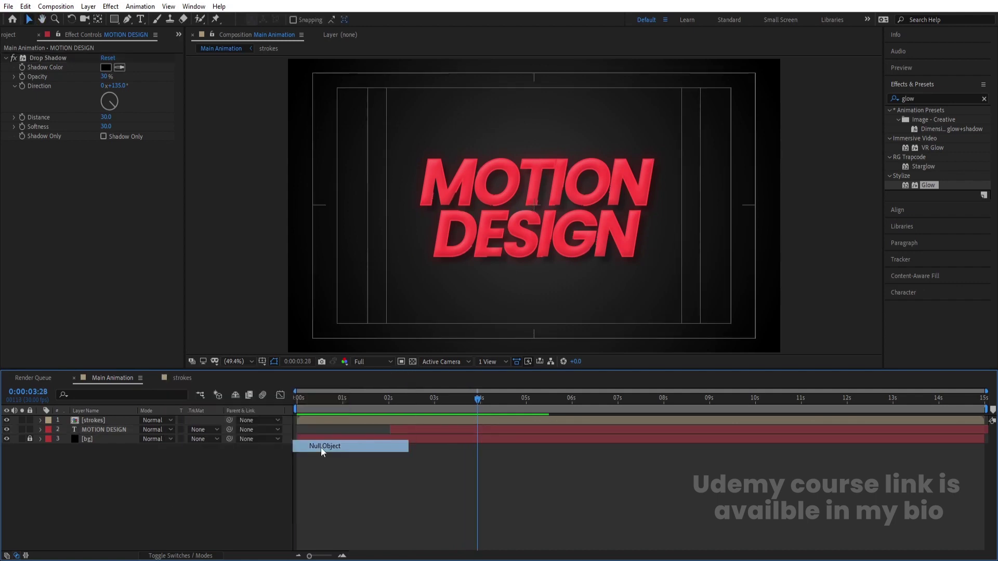
pyautogui.click(92, 431)
pyautogui.keyDown('ctrl'); pyautogui.click(103, 438); pyautogui.keyUp('ctrl')
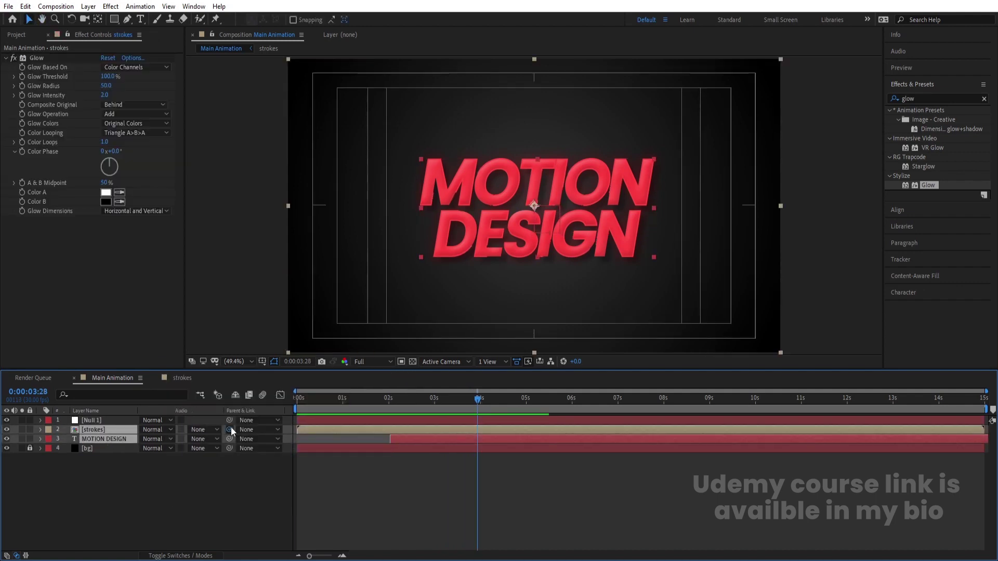
pyautogui.moveTo(230, 429); pyautogui.dragTo(176, 434)
# - Scale the null object to 133% and preview the enlarged title
pyautogui.click(113, 421)
pyautogui.press('s')
pyautogui.press('space')
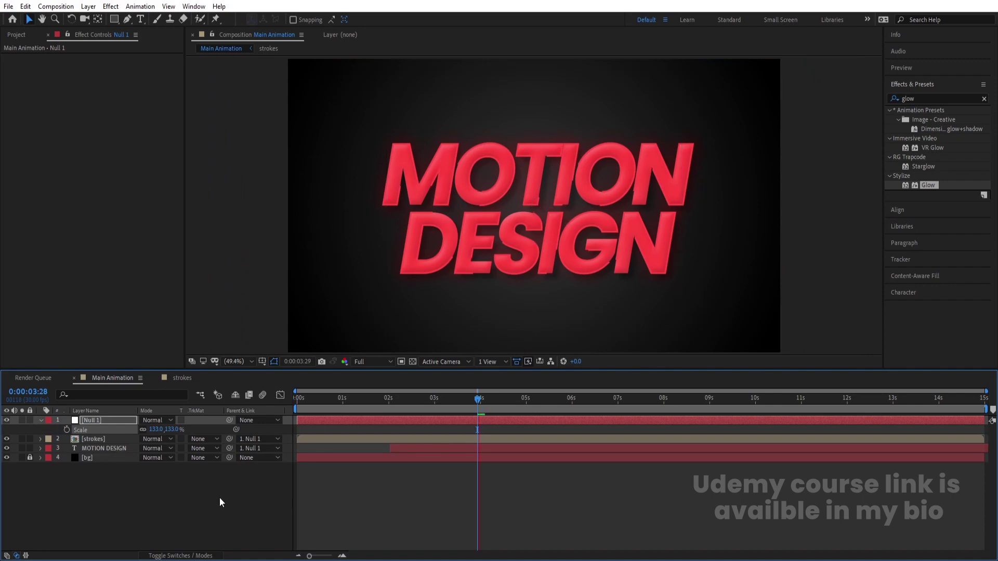
# - Add the expression wiggle(3,3) to the null object's Position property
pyautogui.click(109, 422)
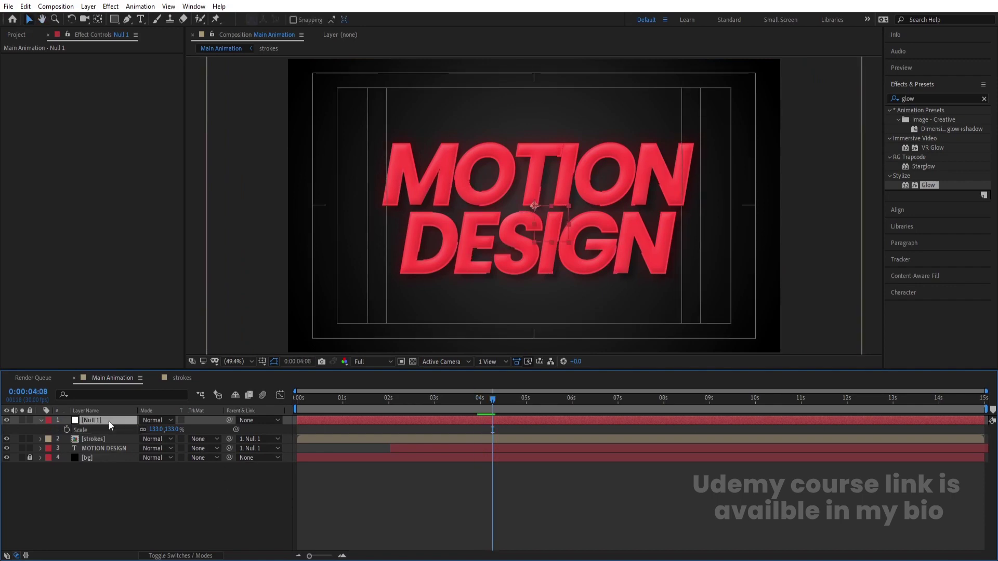
pyautogui.press('p')
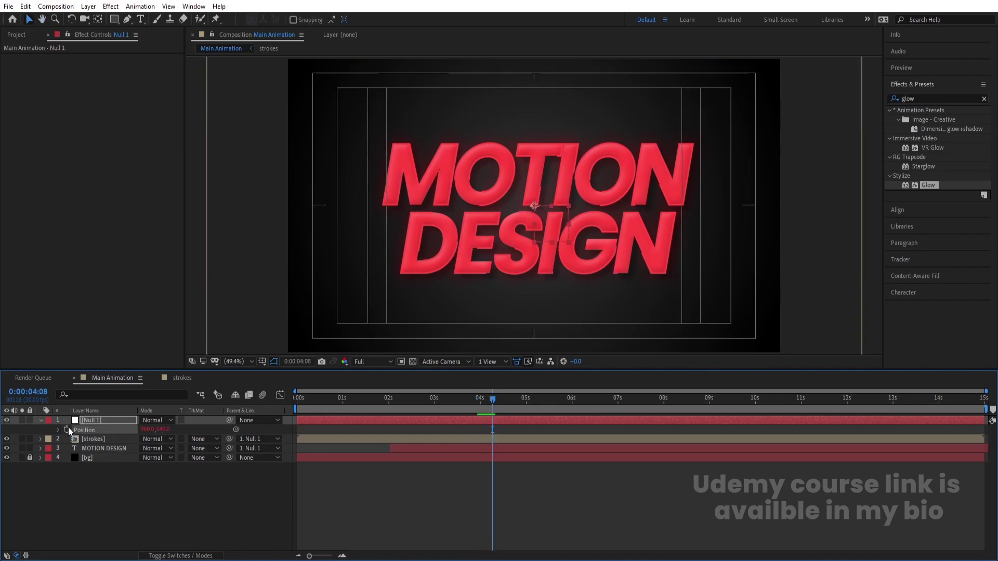
pyautogui.keyDown('alt'); pyautogui.click(68, 428); pyautogui.keyUp('alt')
pyautogui.write('wig')
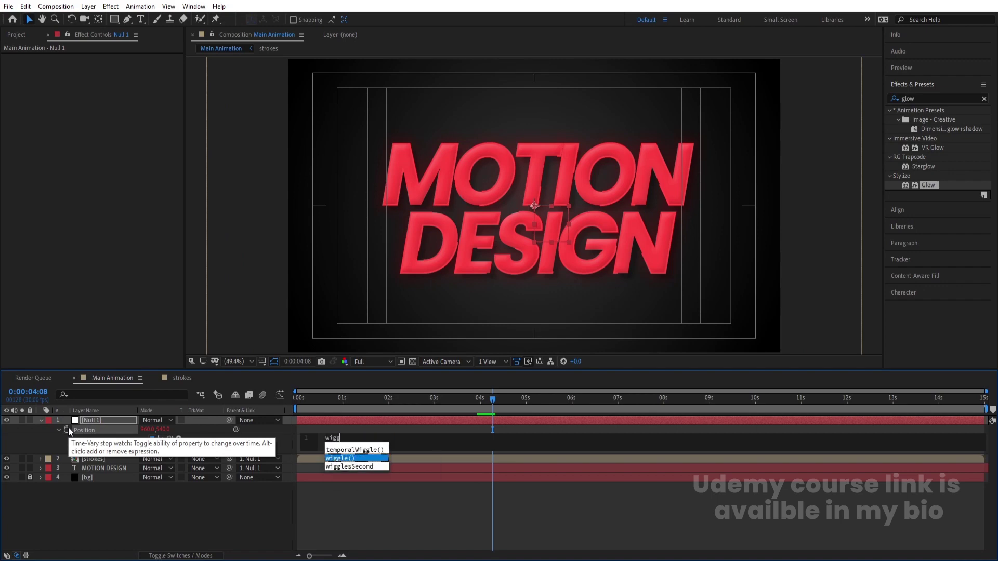
pyautogui.write('g')
pyautogui.press('Return')
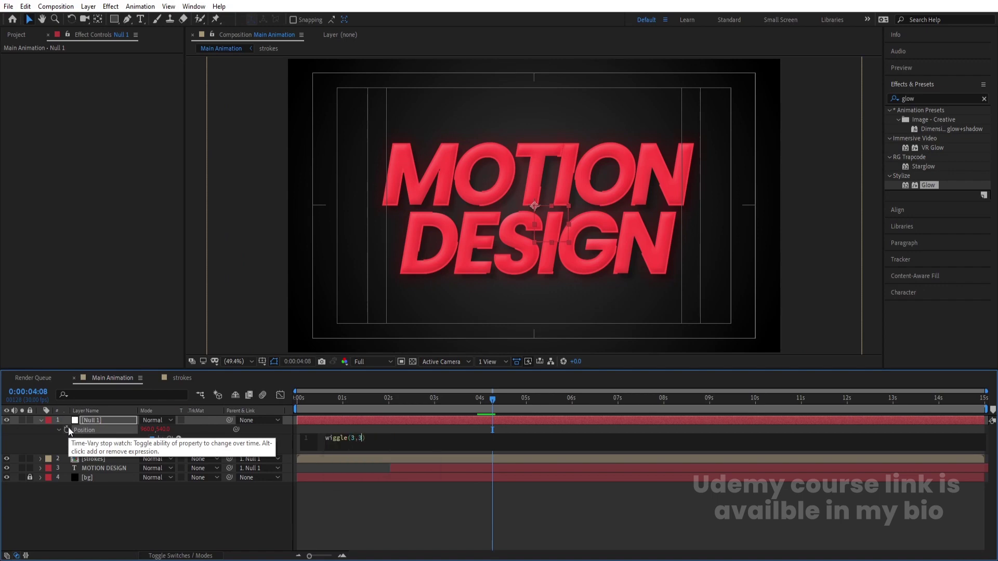
pyautogui.click(200, 520)
# - Preview the animation from the first frame to check the title's wiggle motion
pyautogui.click(330, 397)
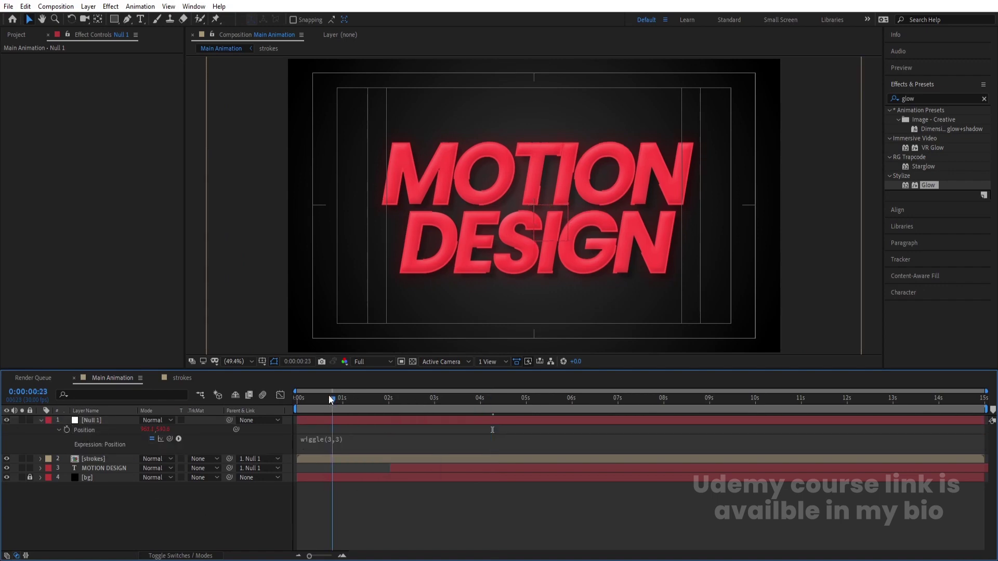
pyautogui.press('Home')
pyautogui.press('space')
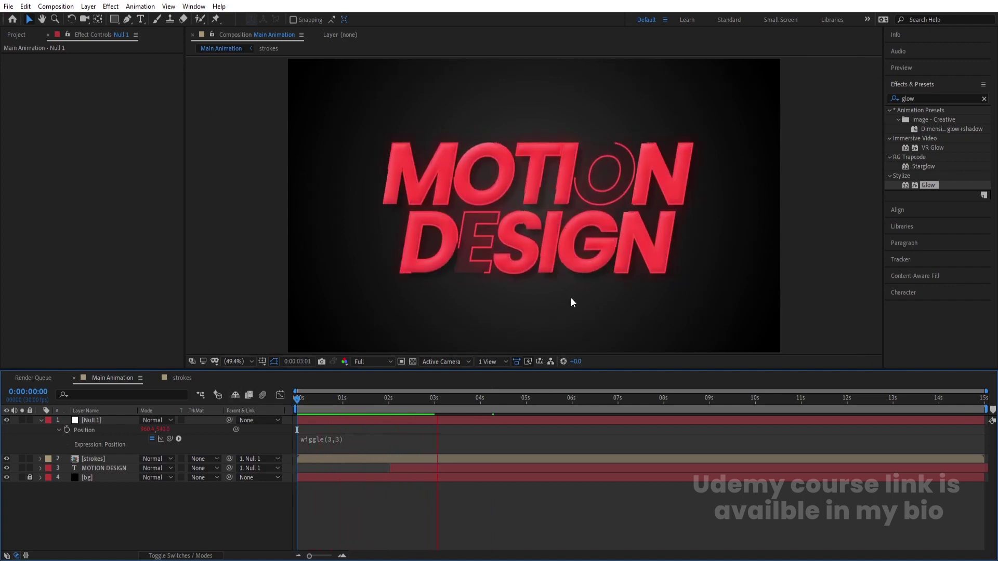
pyautogui.press('space')
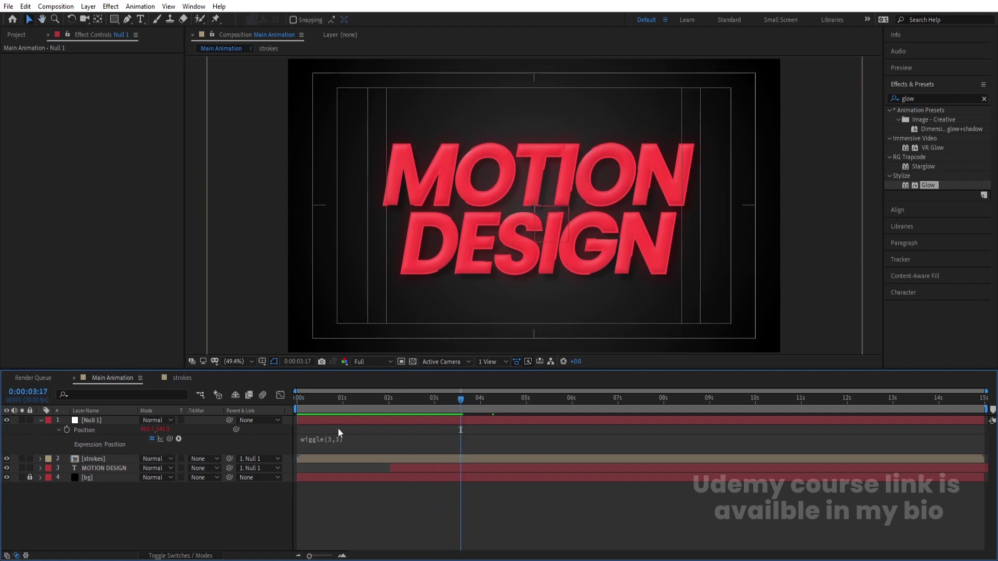
# - Duplicate the strokes layer and scale the lower copy to 229% as an oversized background outline
pyautogui.click(104, 459)
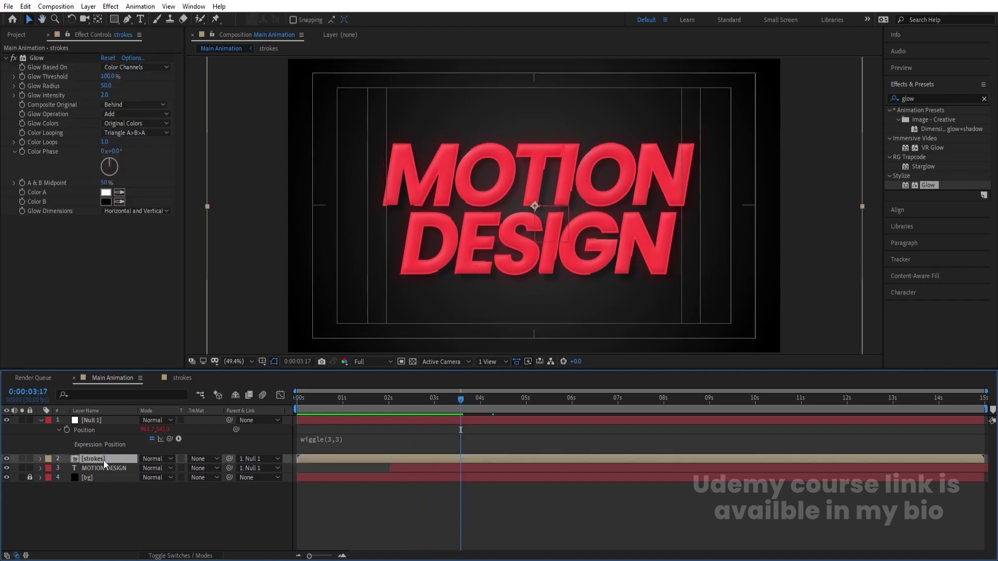
pyautogui.hotkey('ctrl', 'd')
pyautogui.click(118, 467)
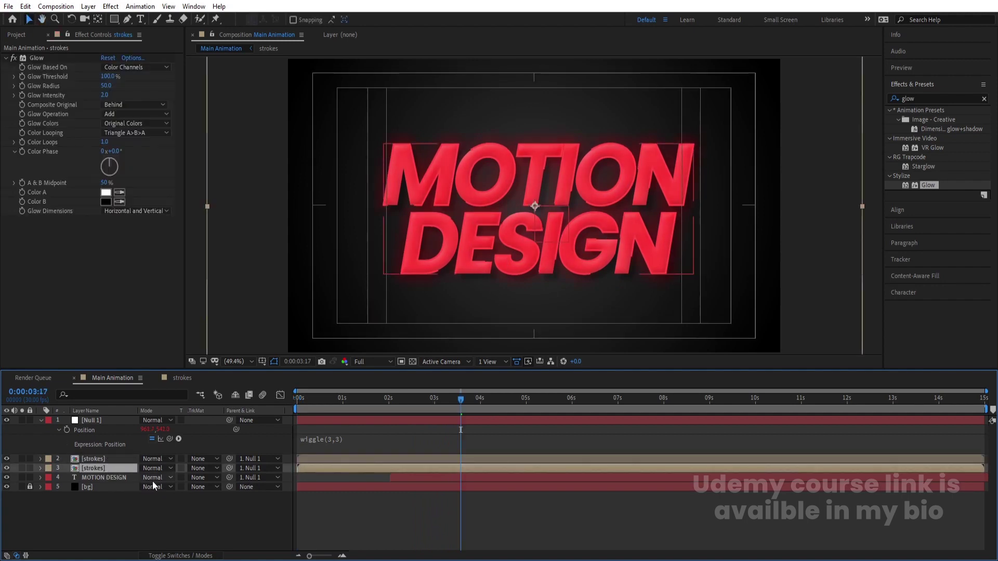
pyautogui.press('s')
pyautogui.moveTo(154, 478); pyautogui.dragTo(204, 457)
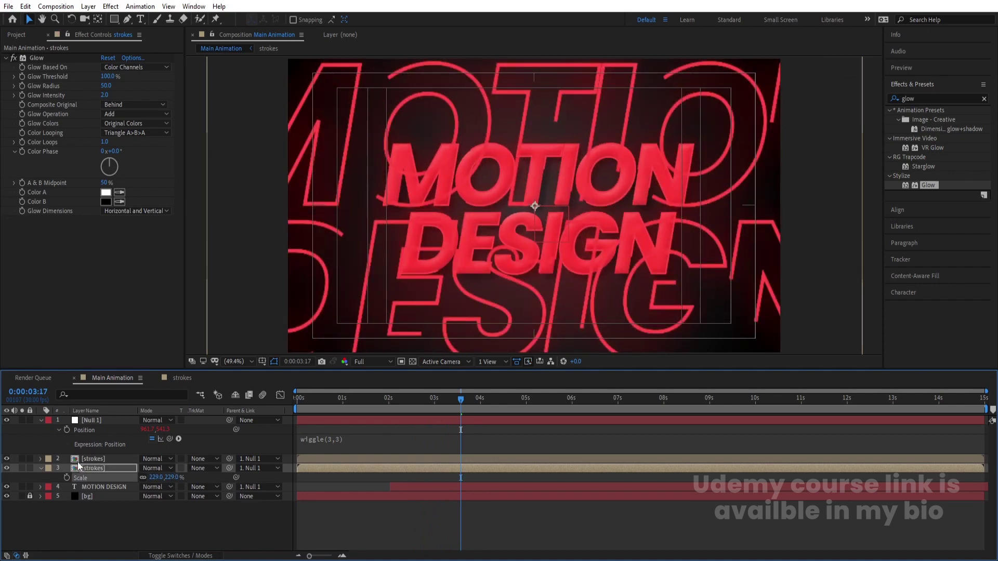
# - Set the enlarged strokes copy's opacity to 10%
pyautogui.press('t')
pyautogui.click(145, 478)
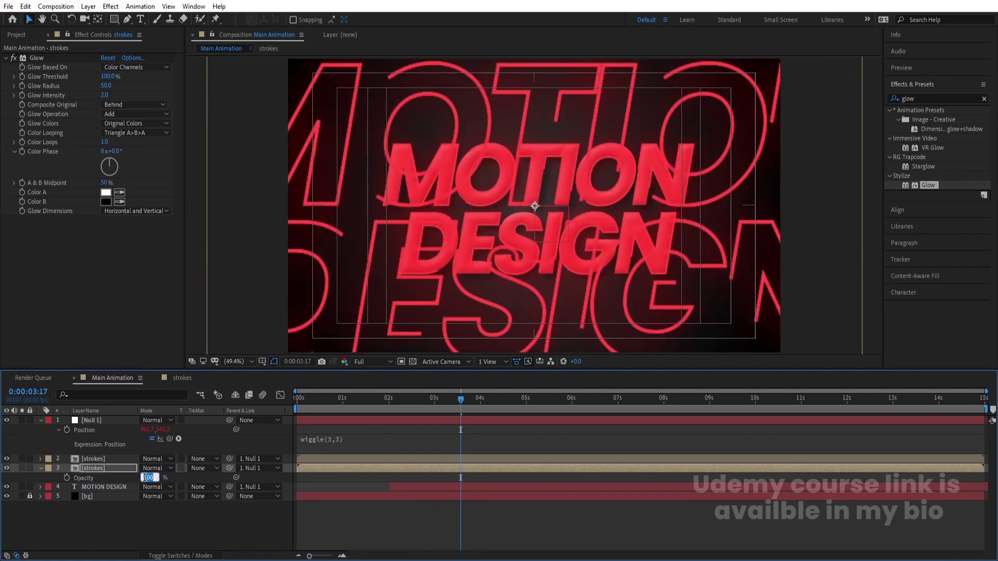
pyautogui.write('10')
pyautogui.press('Return')
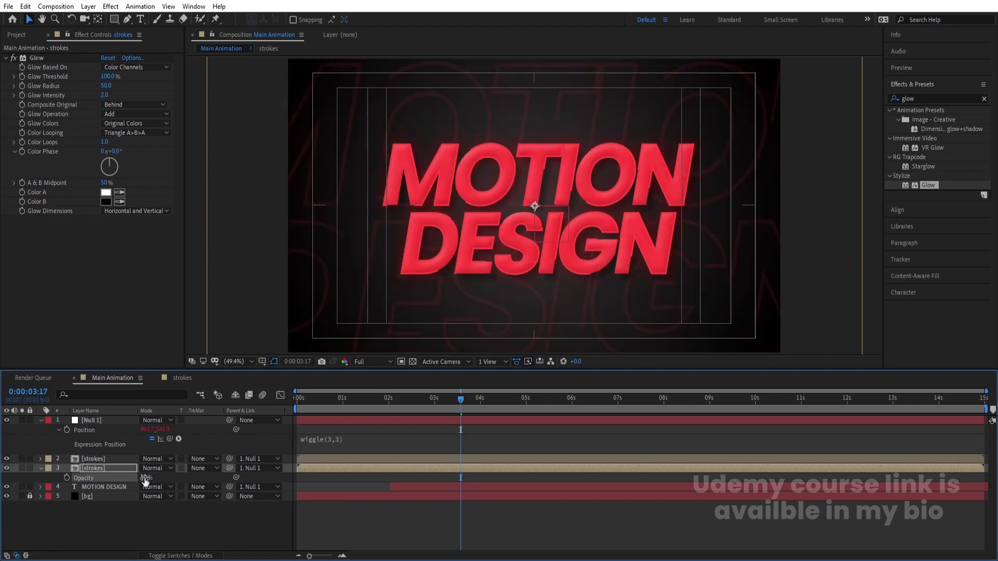
# - Apply the Find Edges effect to the enlarged strokes copy and invert it
pyautogui.click(912, 98)
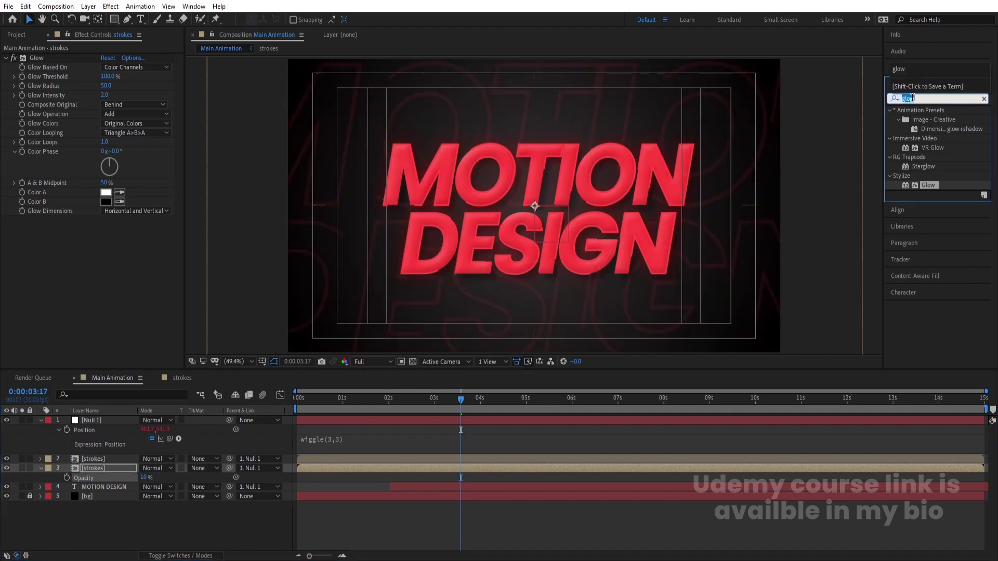
pyautogui.write('edg')
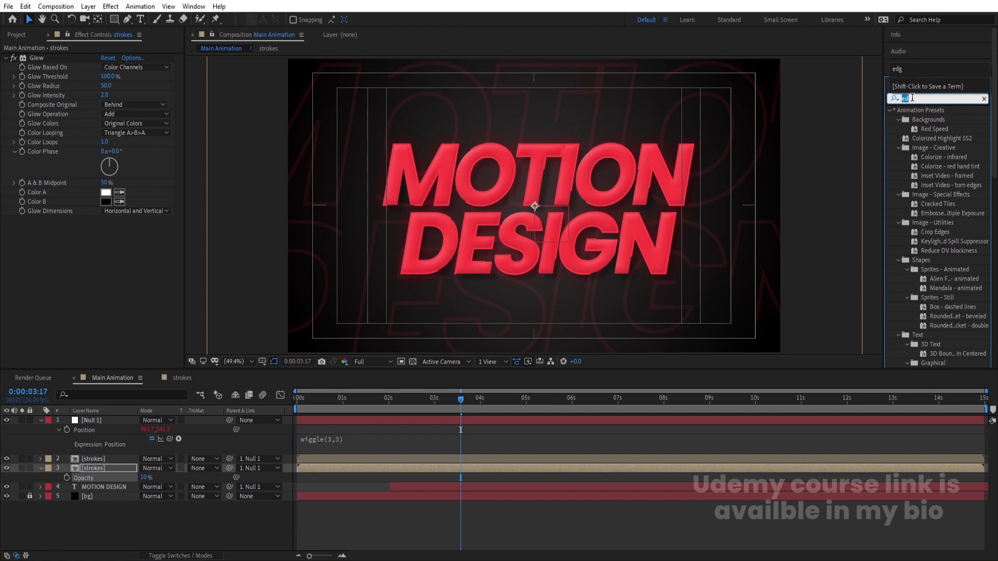
pyautogui.write('find')
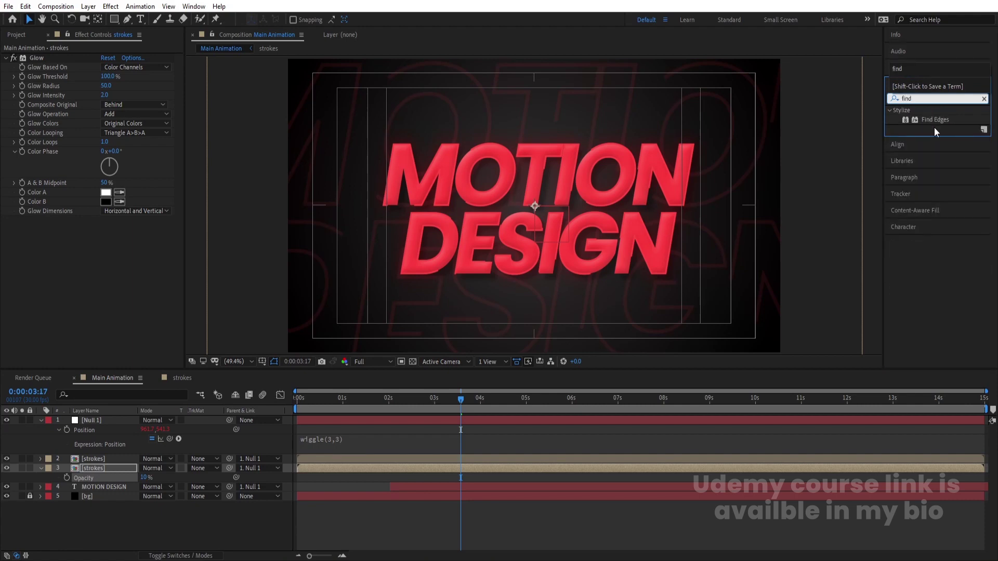
pyautogui.doubleClick(931, 121)
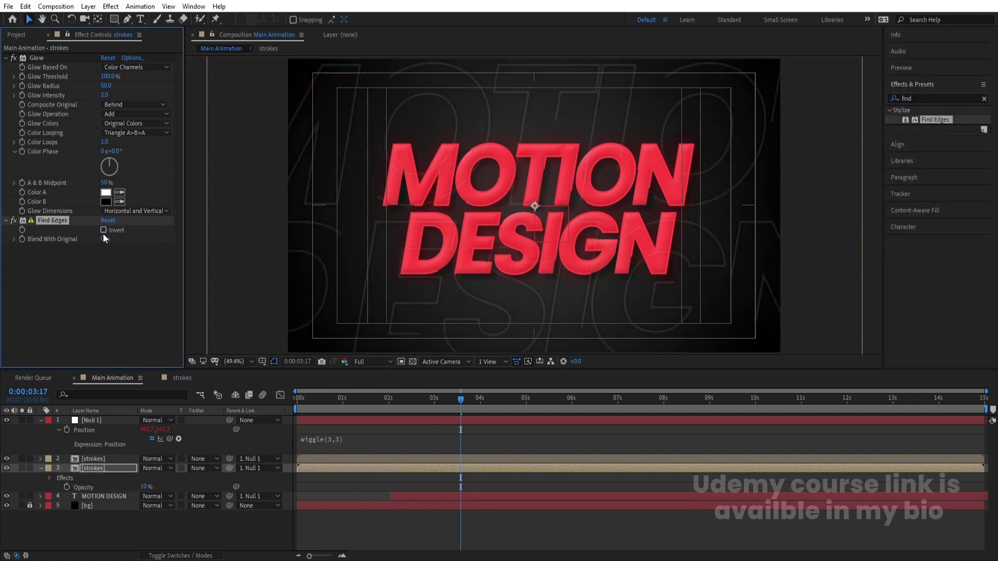
pyautogui.click(103, 230)
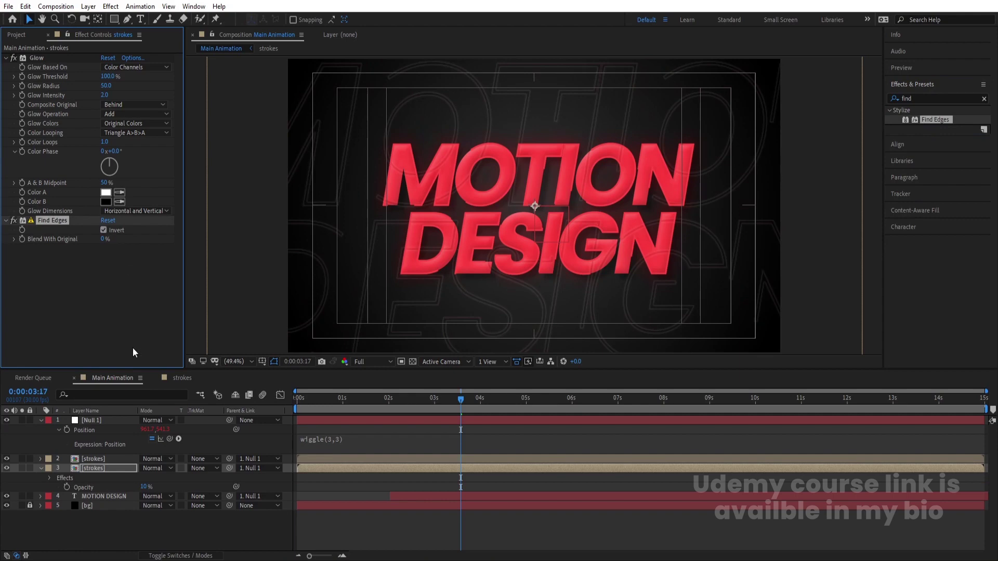
# - Set the enlarged strokes copy's blending mode to Screen and preview the animation from the start
pyautogui.click(149, 468)
pyautogui.click(218, 220)
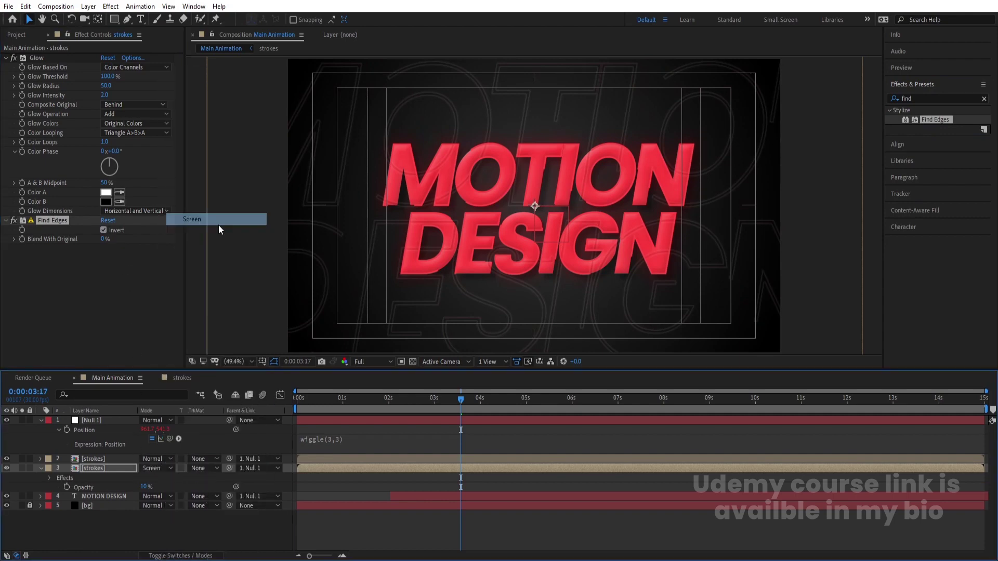
pyautogui.moveTo(331, 404); pyautogui.dragTo(264, 403)
pyautogui.press('space')
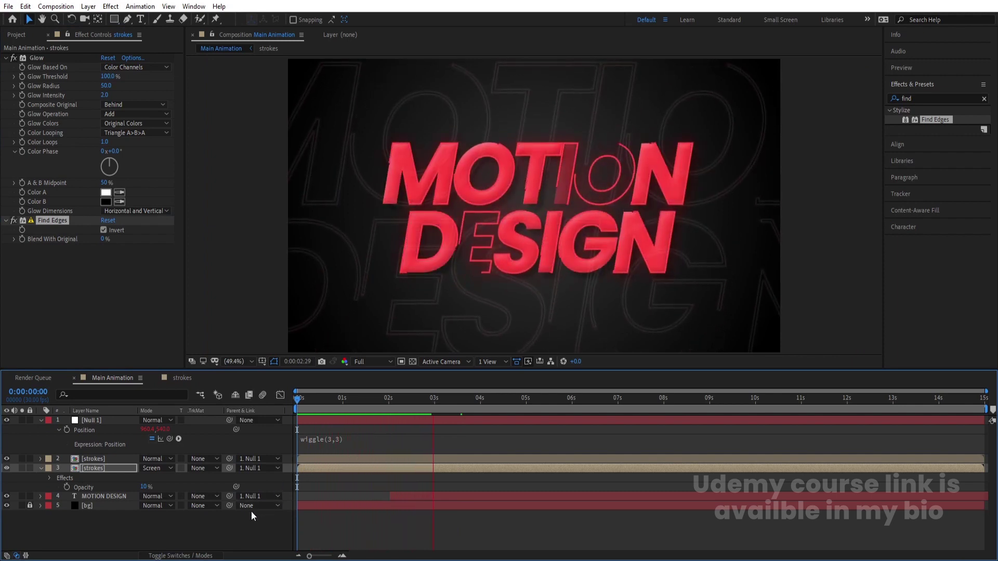
# - Reduce the null object's scale to 116% and preview the smaller title
pyautogui.click(99, 420)
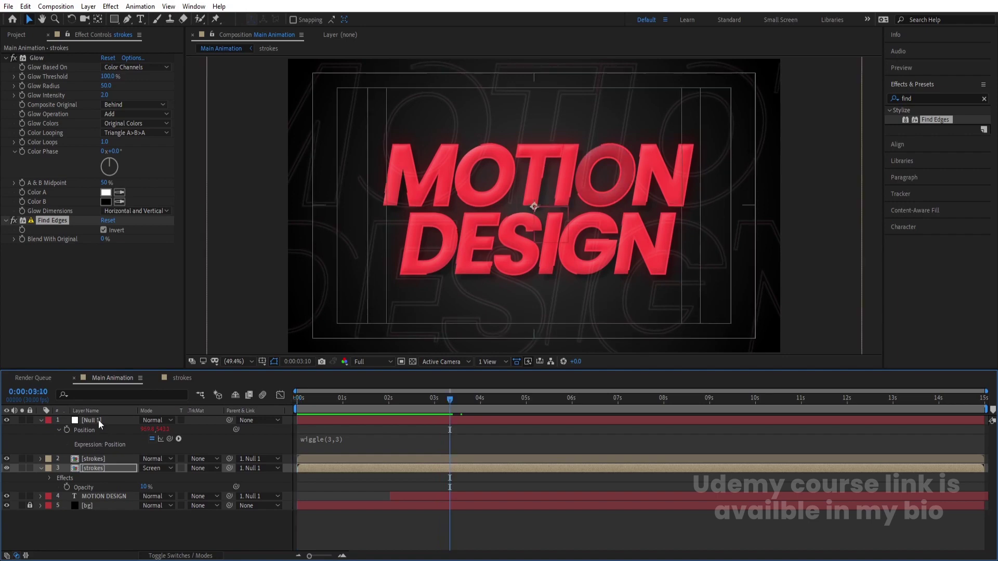
pyautogui.press('s')
pyautogui.moveTo(158, 432); pyautogui.dragTo(150, 432)
pyautogui.press('space')
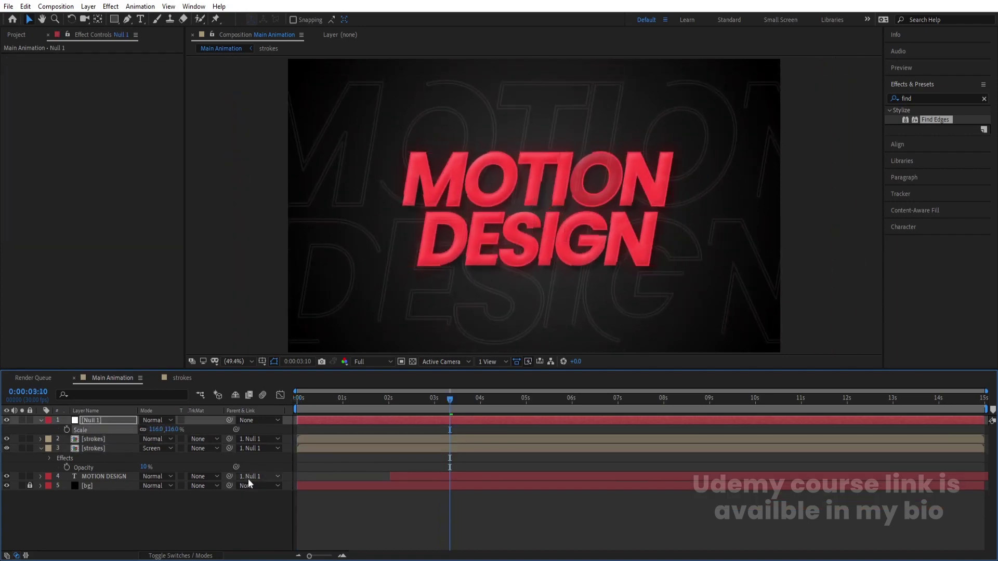
pyautogui.press('space')
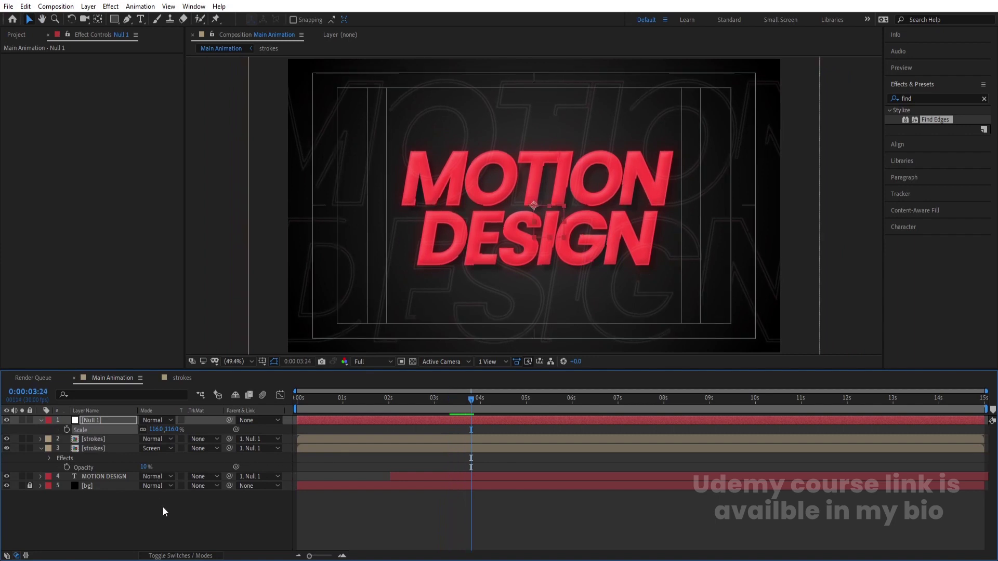
# - Add an adjustment layer above all other layers and apply the Glow effect to it
pyautogui.rightClick(163, 507)
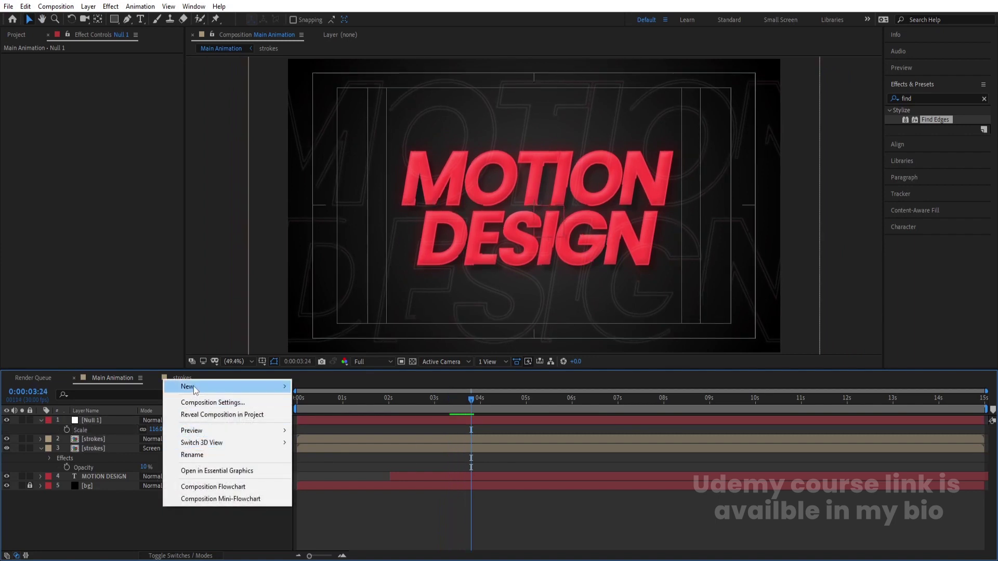
pyautogui.moveTo(187, 386)
pyautogui.click(338, 475)
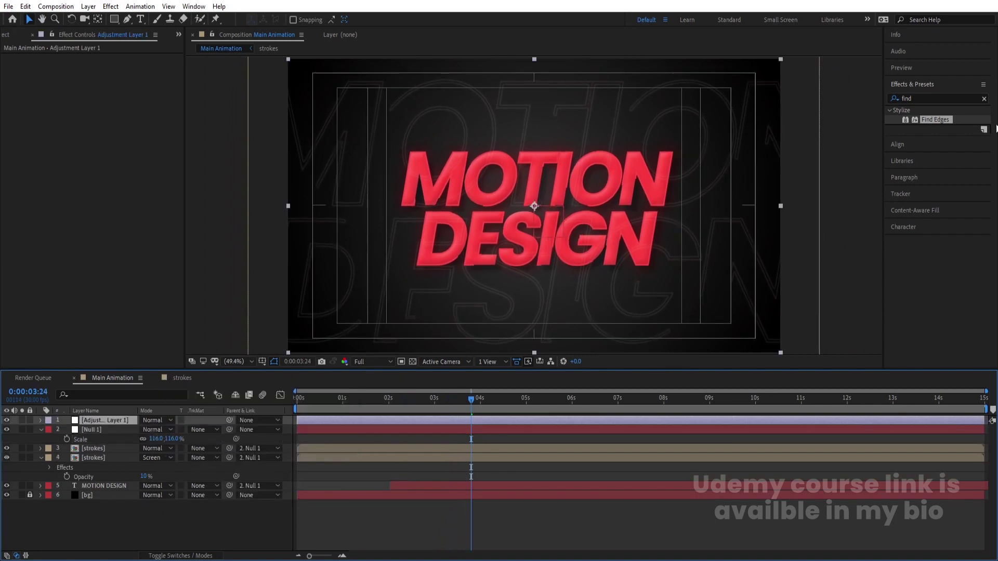
pyautogui.doubleClick(932, 100)
pyautogui.write('glow')
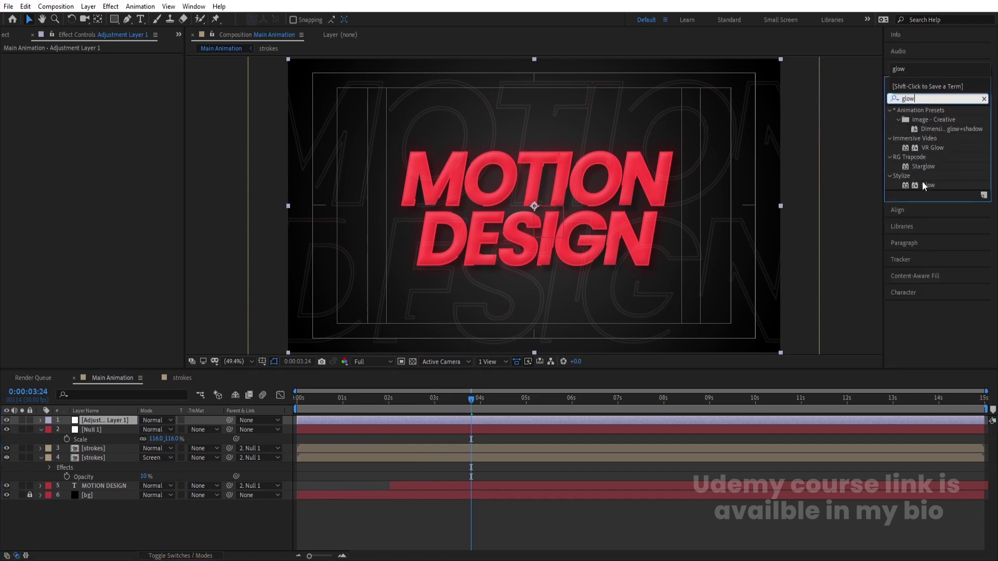
pyautogui.doubleClick(928, 186)
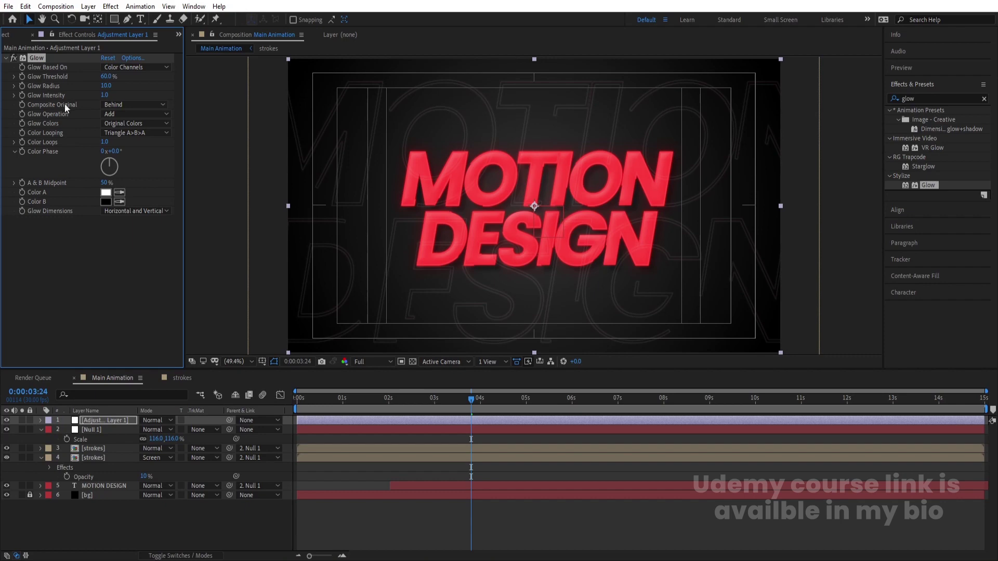
# - Set the adjustment layer's glow to radius 100, threshold 100% and intensity 0.5, and preview the animation from the start
pyautogui.moveTo(111, 87); pyautogui.dragTo(158, 85)
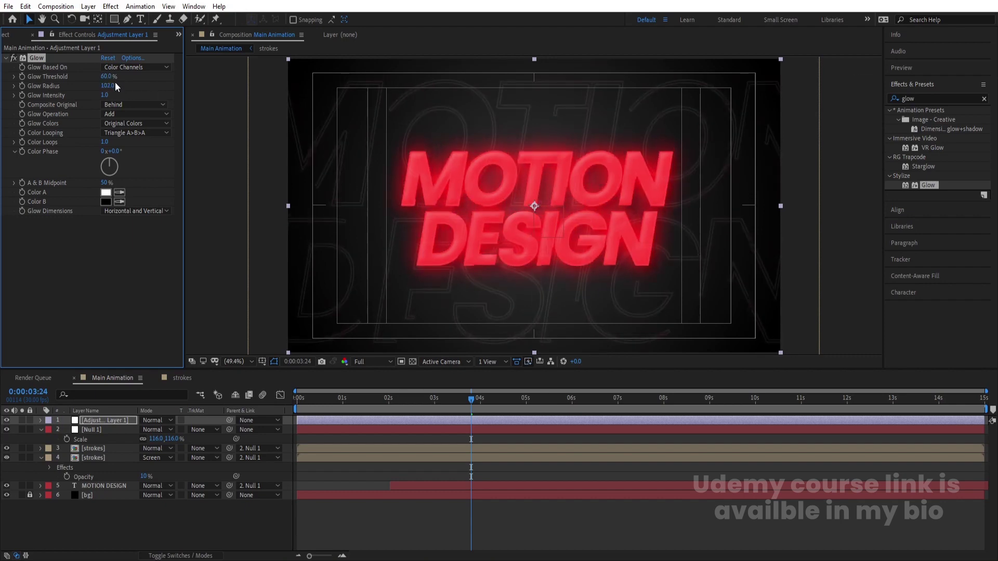
pyautogui.click(110, 86)
pyautogui.write('100')
pyautogui.press('Return')
pyautogui.moveTo(107, 76); pyautogui.dragTo(199, 86)
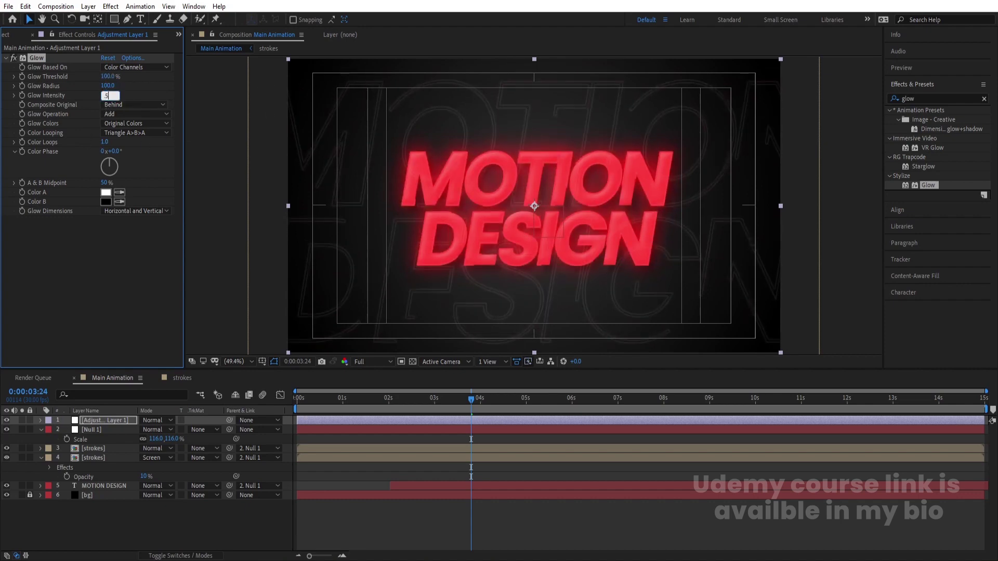
pyautogui.click(106, 96)
pyautogui.write('.5')
pyautogui.press('Return')
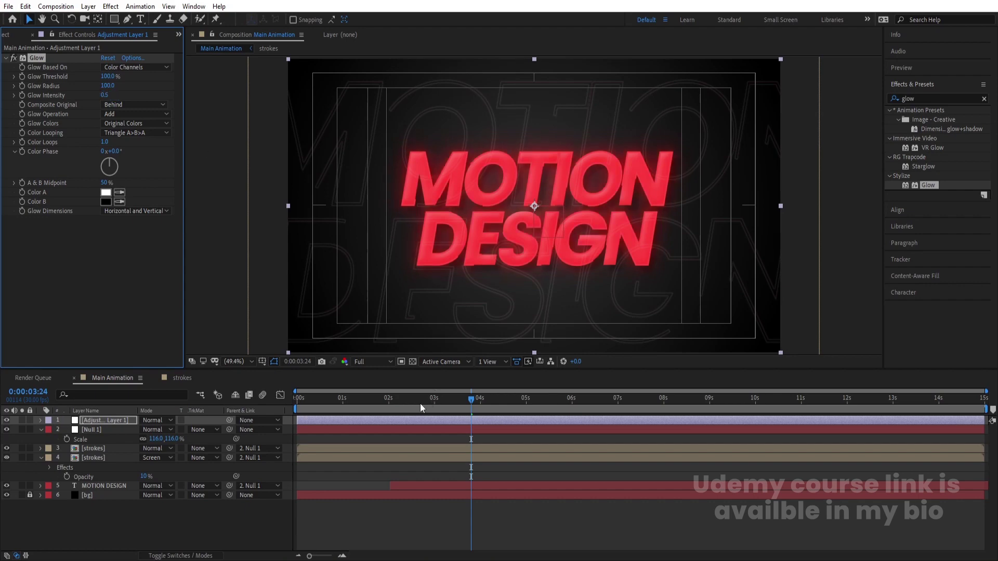
pyautogui.moveTo(420, 407); pyautogui.dragTo(292, 407)
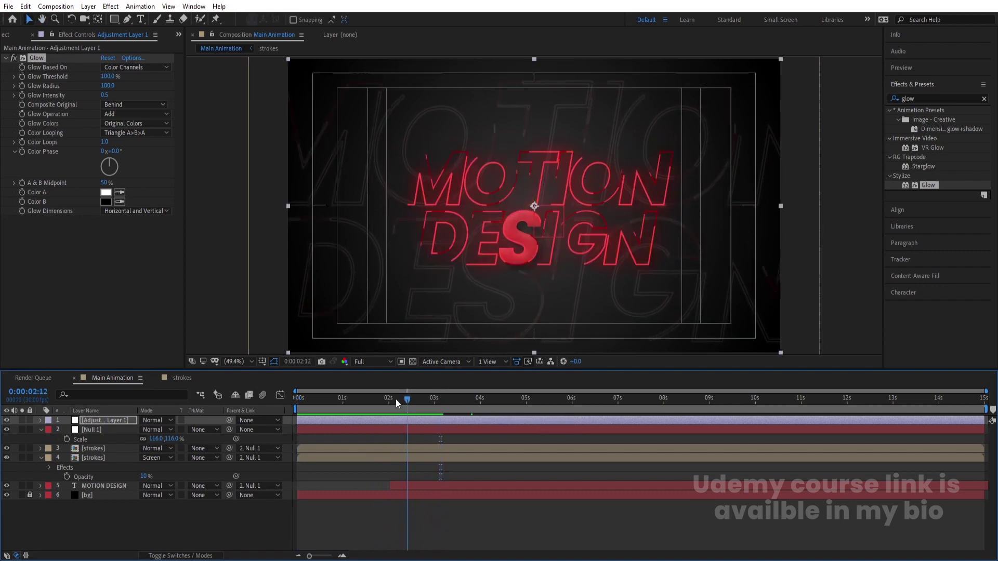
# - Keyframe the null object's scale at 100% at 0:00:03:15
pyautogui.click(457, 417)
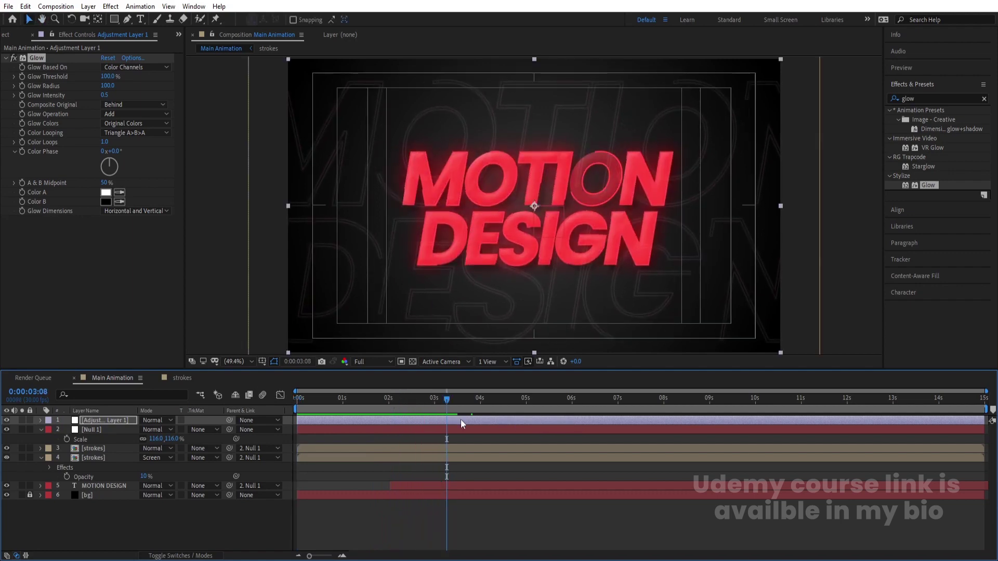
pyautogui.click(122, 430)
pyautogui.click(156, 440)
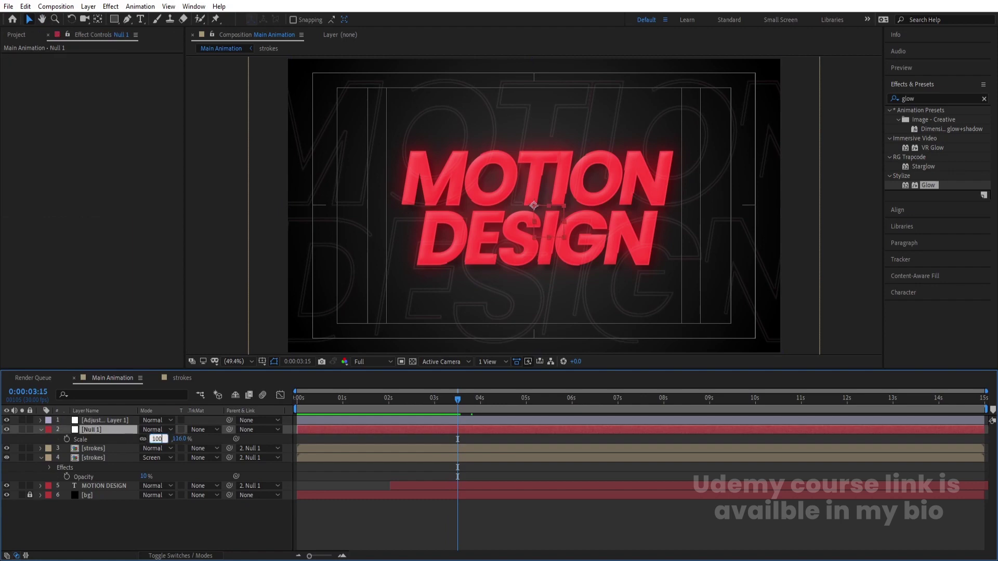
pyautogui.press('Return')
# - Keyframe the null object's scale at 130% at 0:00:04:05
pyautogui.press('space')
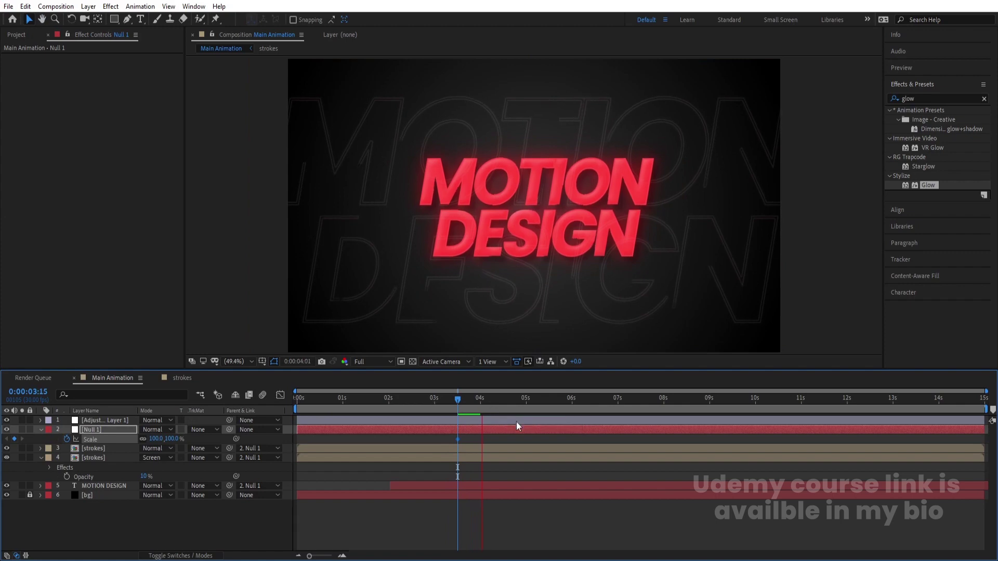
pyautogui.press('space')
pyautogui.click(155, 439)
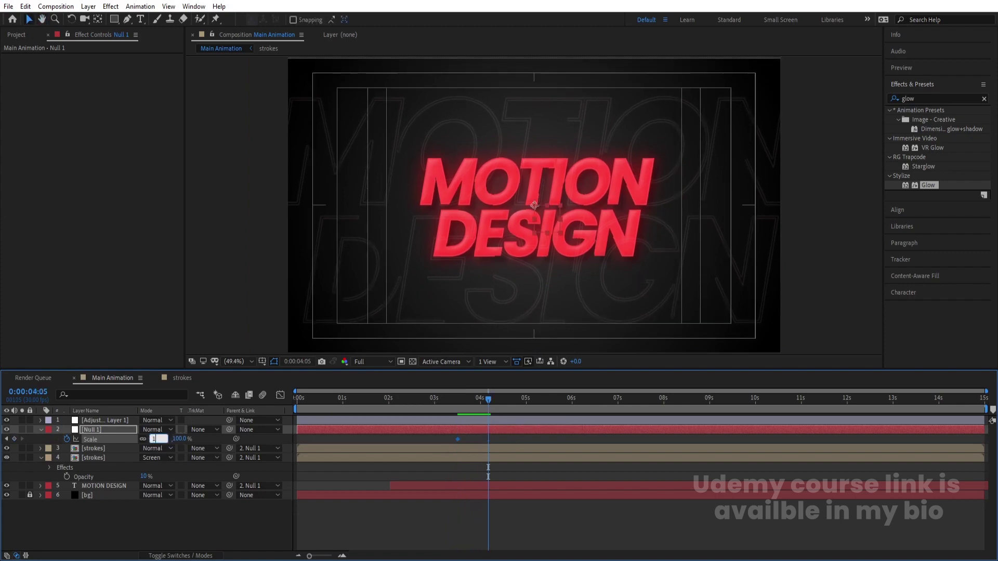
pyautogui.write('125')
pyautogui.press('Return')
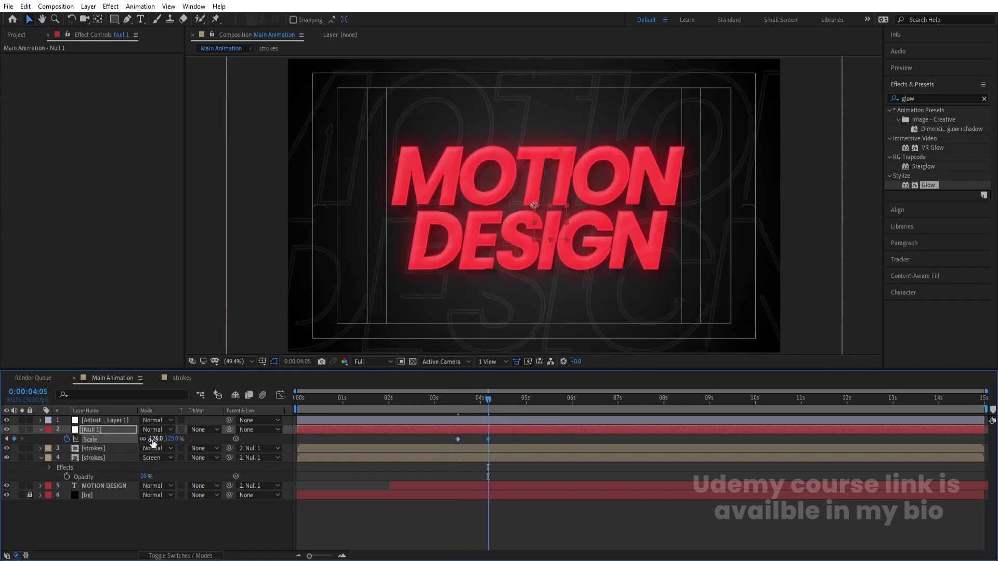
pyautogui.click(152, 439)
pyautogui.write('130')
pyautogui.press('Return')
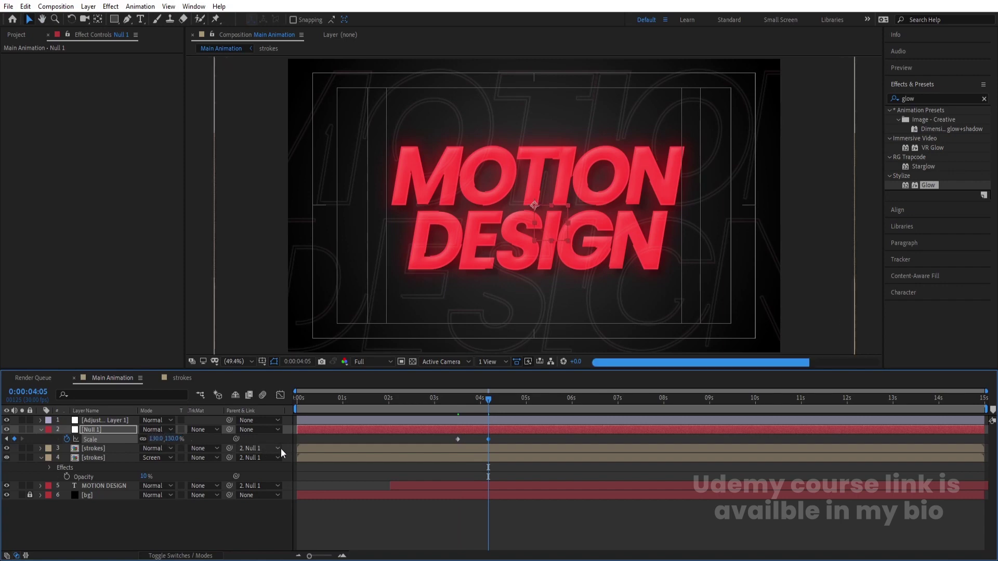
# - Easy-ease both null scale keyframes, shape their speed curve into a sharp central peak and preview the scale-up from 0:00:03:15
pyautogui.moveTo(504, 446); pyautogui.dragTo(504, 446)
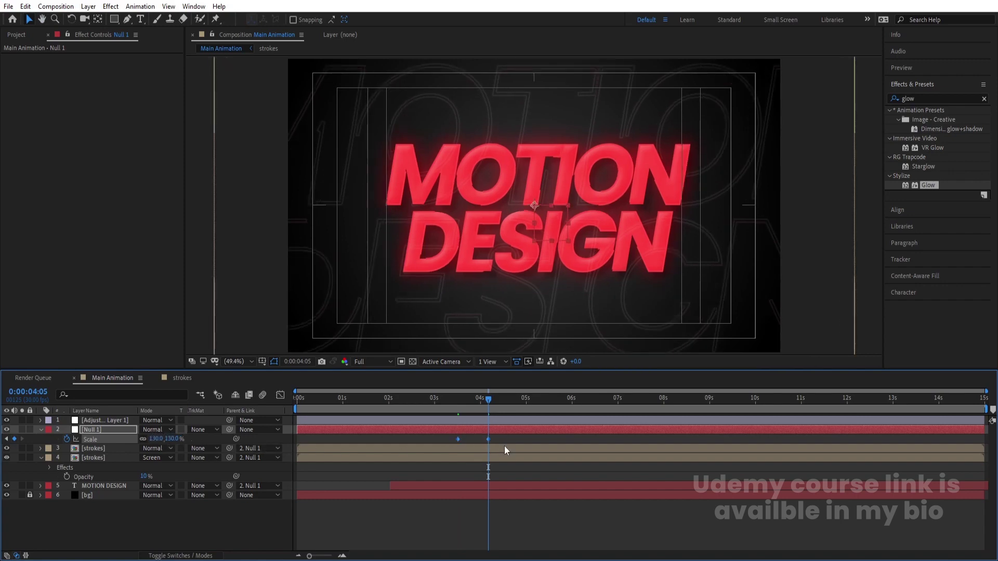
pyautogui.click(279, 395)
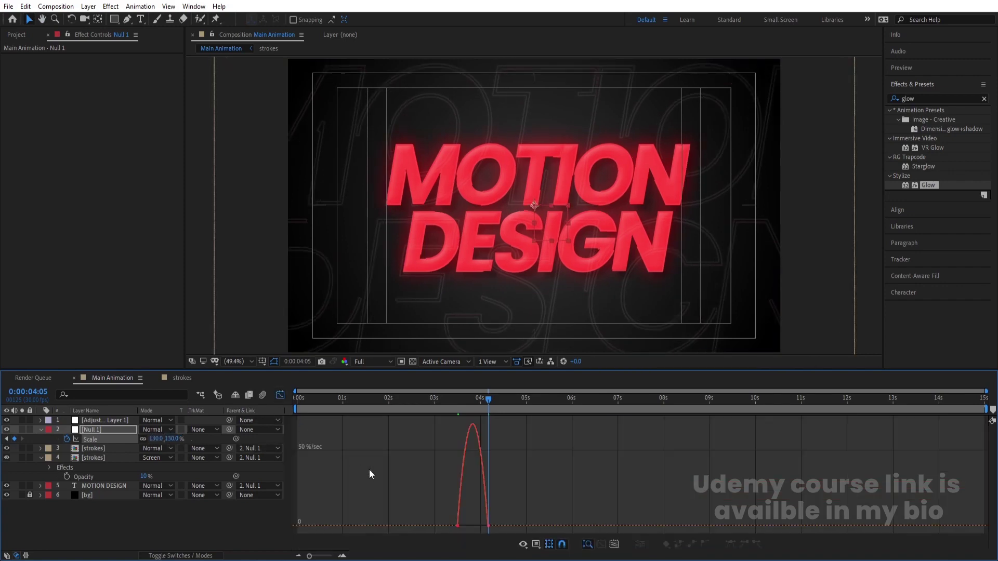
pyautogui.scroll(3, 367, 483)
pyautogui.moveTo(346, 470); pyautogui.dragTo(417, 524)
pyautogui.click(365, 407)
pyautogui.press('space')
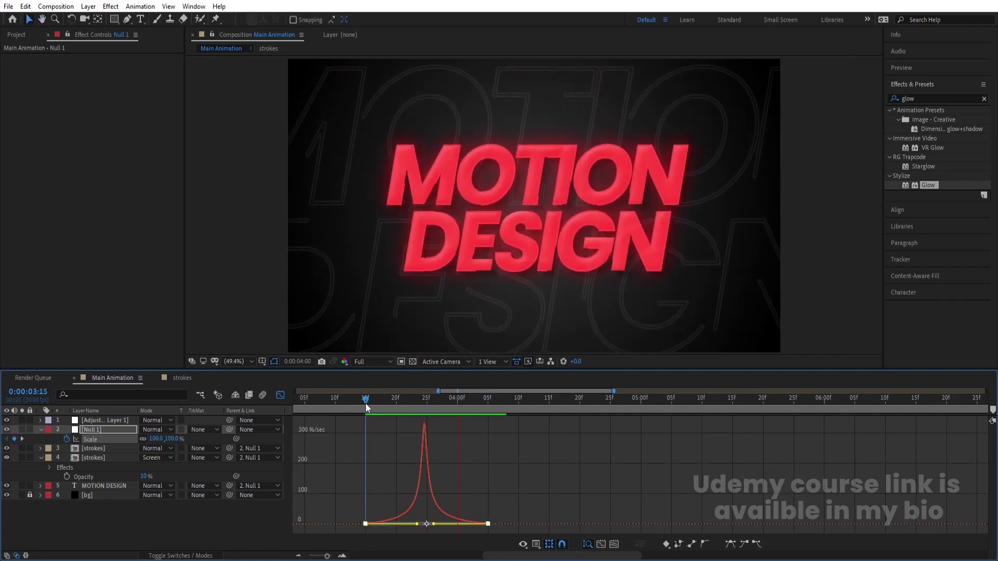
pyautogui.click(281, 396)
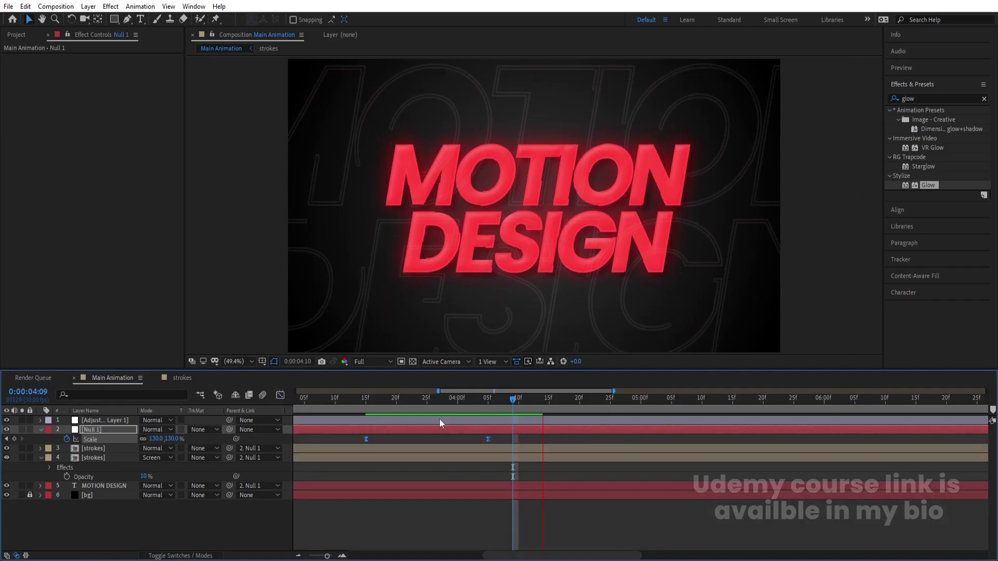